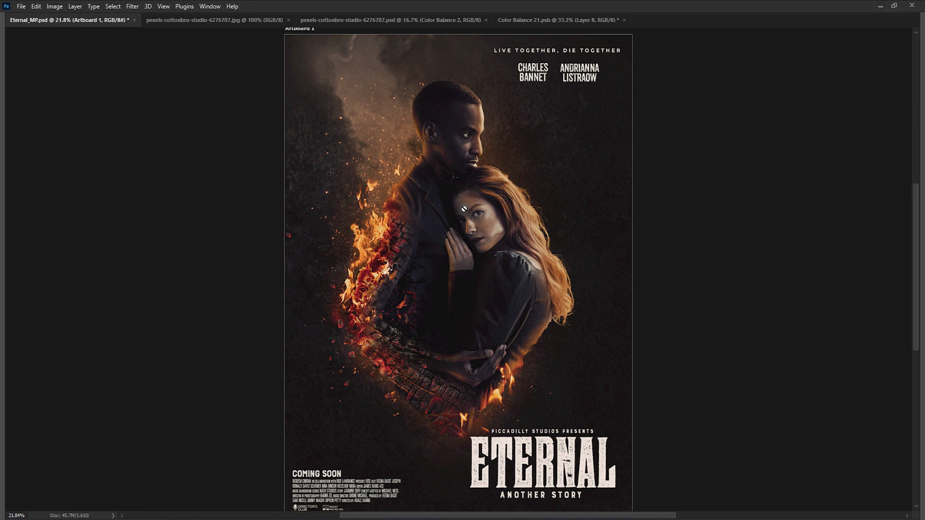
Examine the finished Eternal poster up close, from the burning arm and couple down to the clasped hands and title
scroll(464, 209, up, 4)
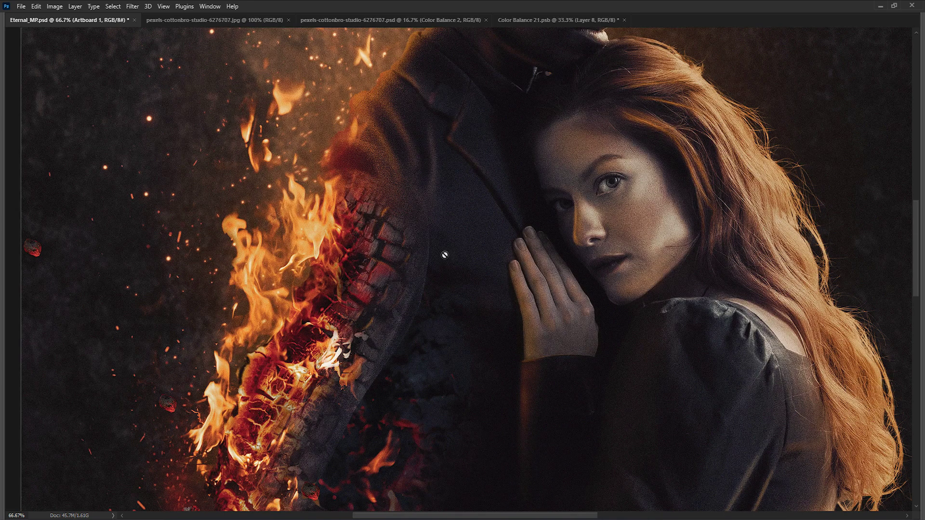
scroll(471, 405, down, 6)
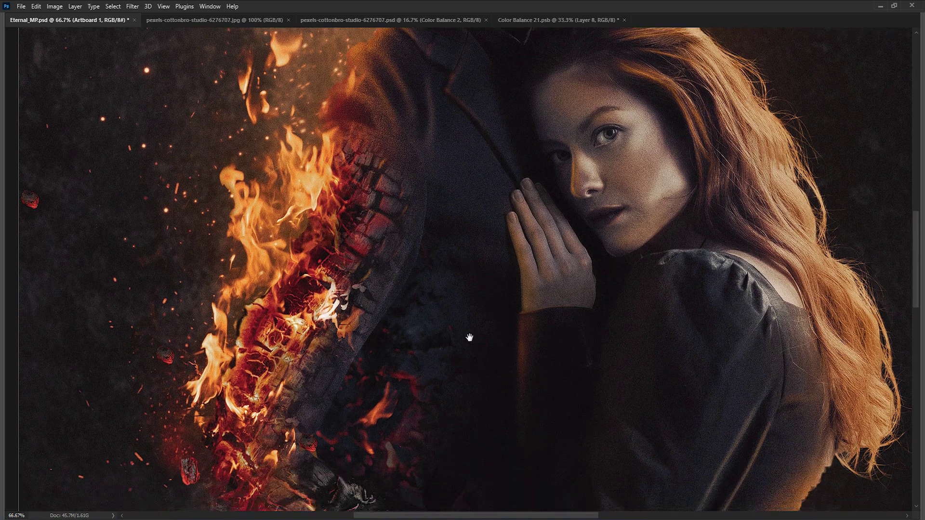
scroll(475, 326, down, 8)
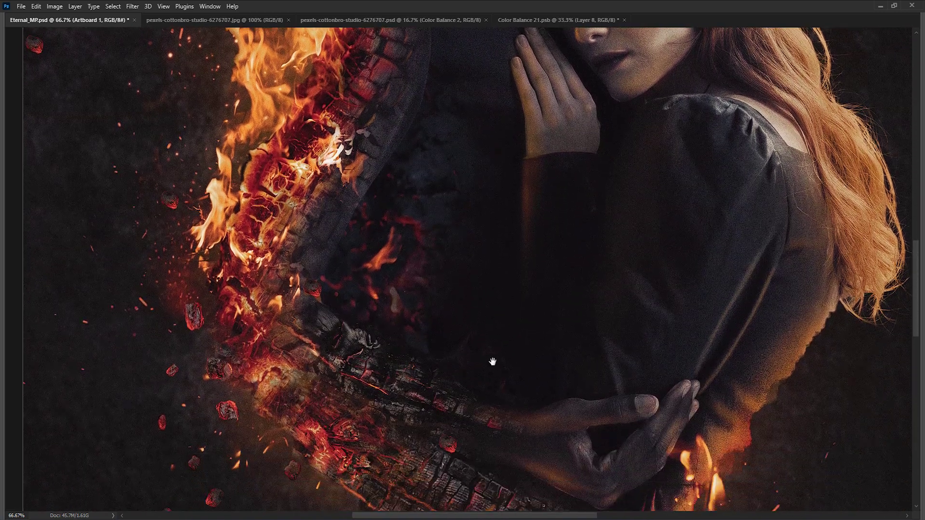
scroll(506, 299, down, 2)
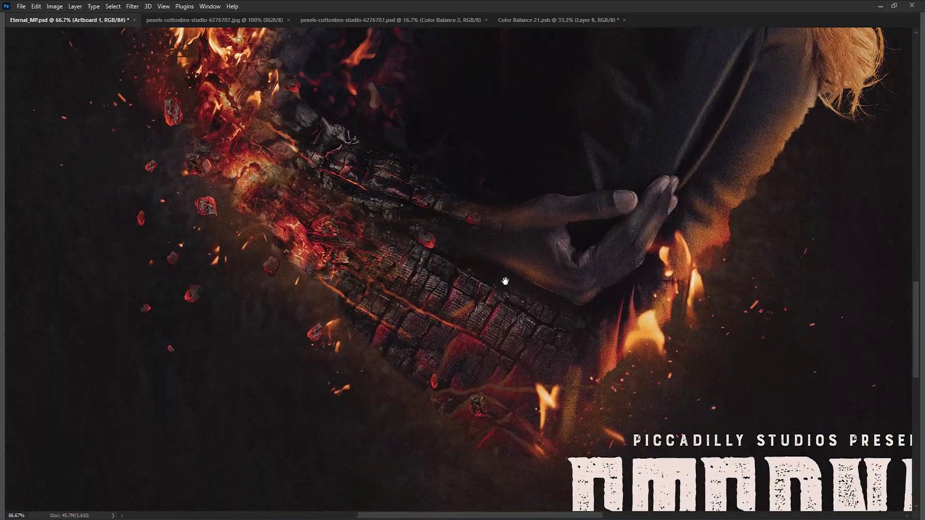
scroll(481, 223, up, 1)
scroll(463, 200, up, 2)
key(ctrl+0)
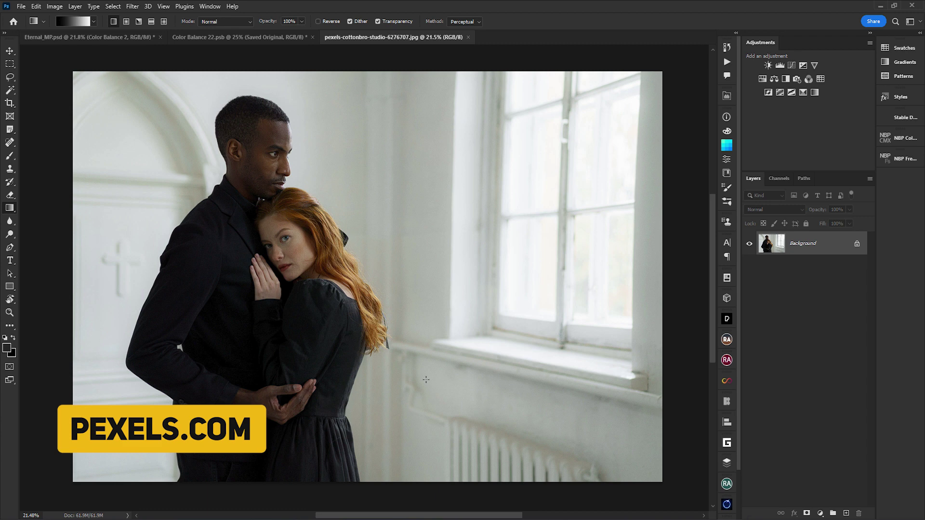
Inspect the woman's and the man's faces in the pexels-cottonbro-studio-6276707.jpg photo at 100% zoom
key(ctrl+1)
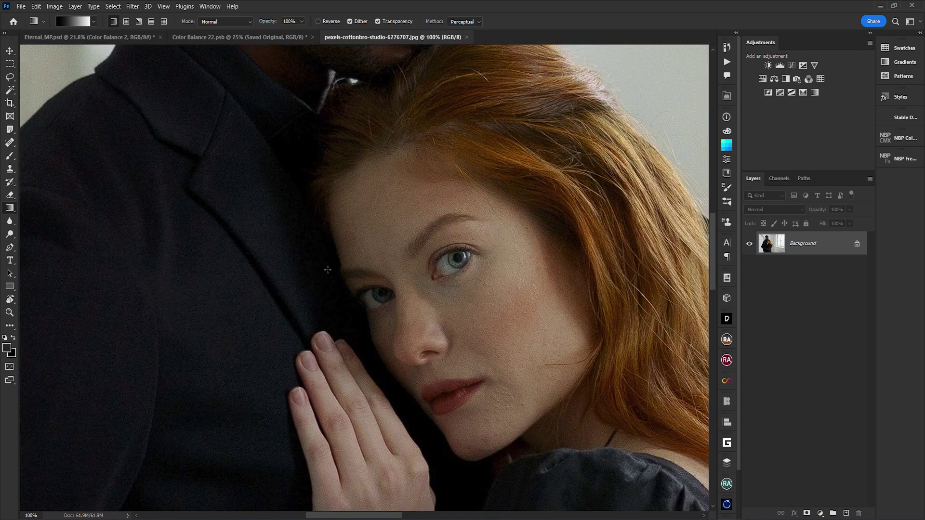
drag(288, 131, 307, 142)
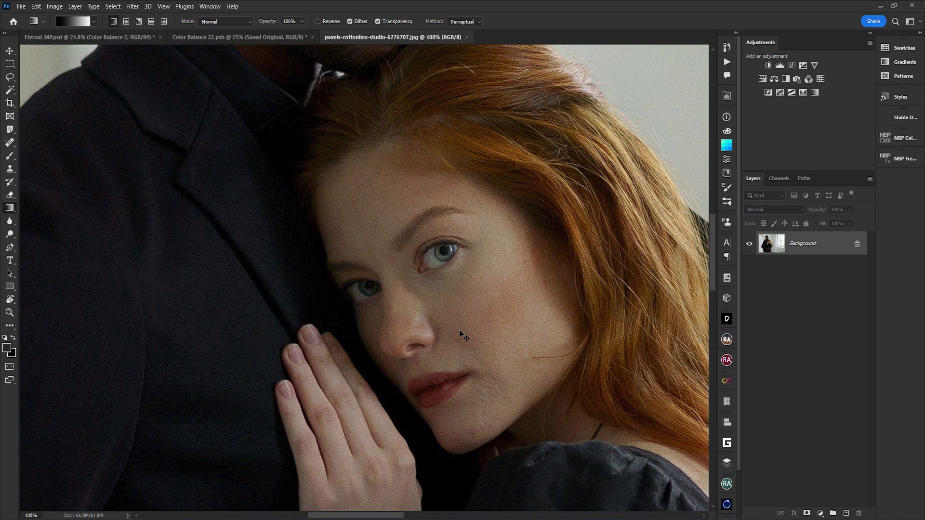
drag(424, 248, 445, 347)
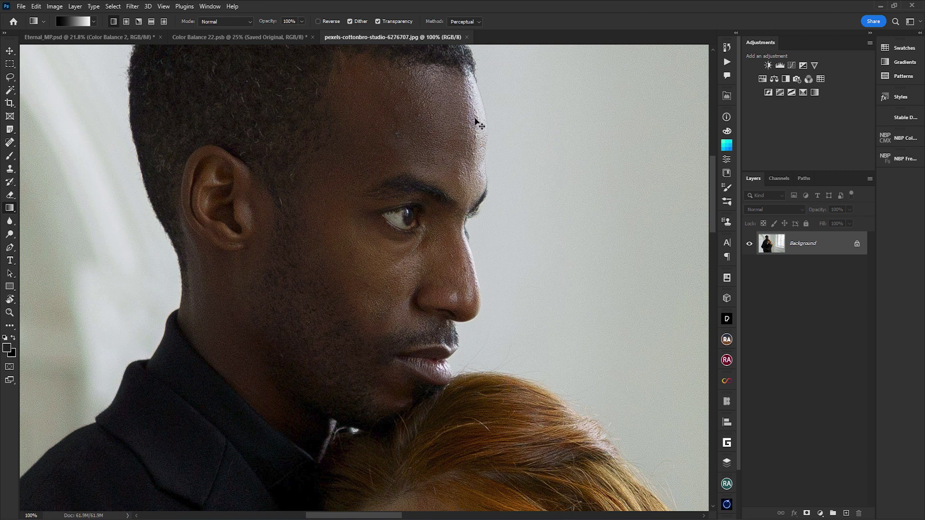
scroll(361, 305, down, 3)
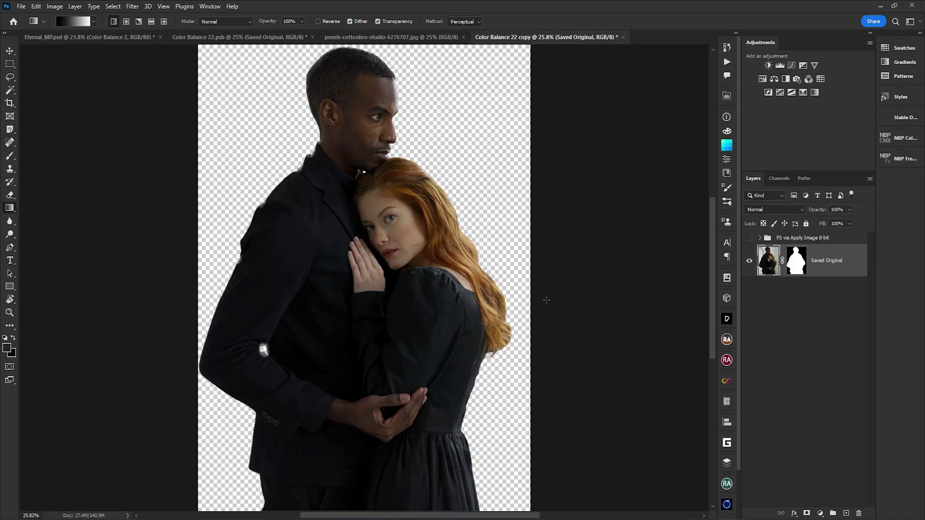
Examine the cut-out edges of the woman's hair on the masked Saved Original layer at up to 200% zoom
key(b)
key(ctrl+backslash)
key(x)
scroll(414, 227, up, 7)
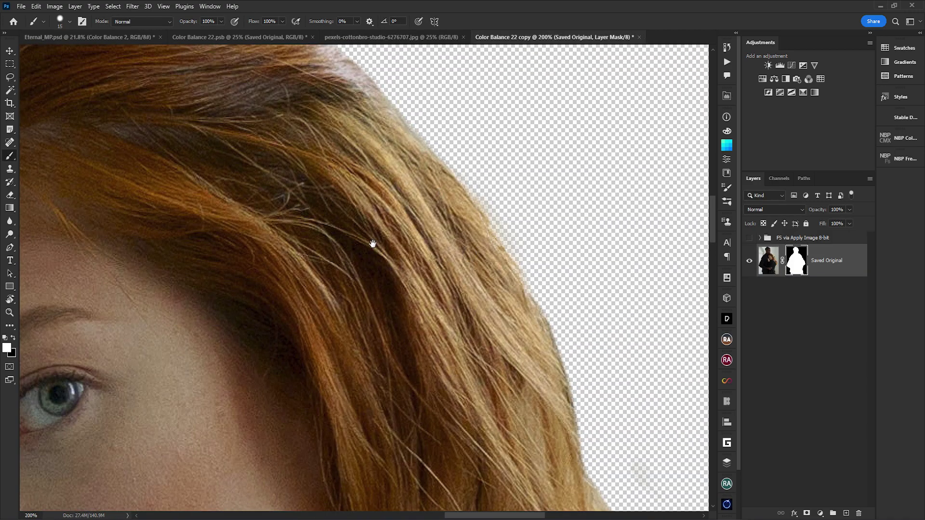
drag(371, 243, 415, 152)
scroll(415, 153, down, 3)
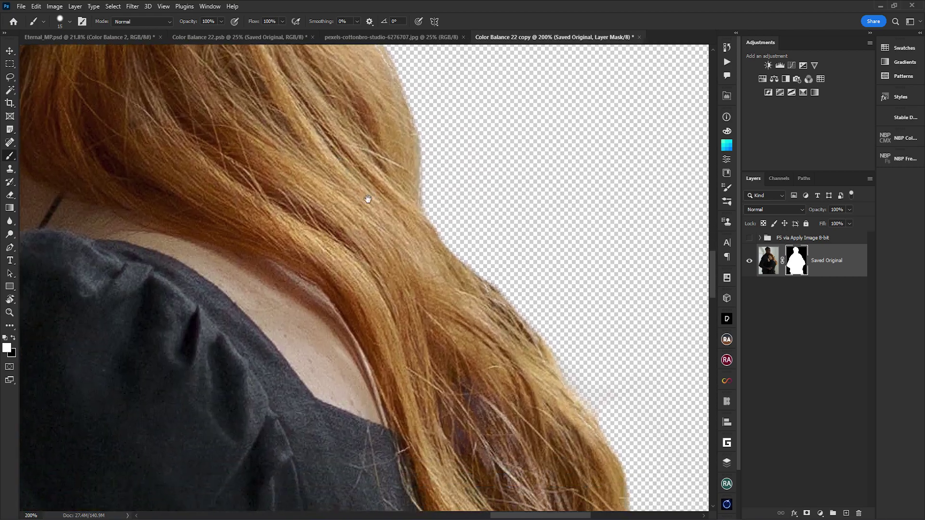
scroll(455, 429, up, 5)
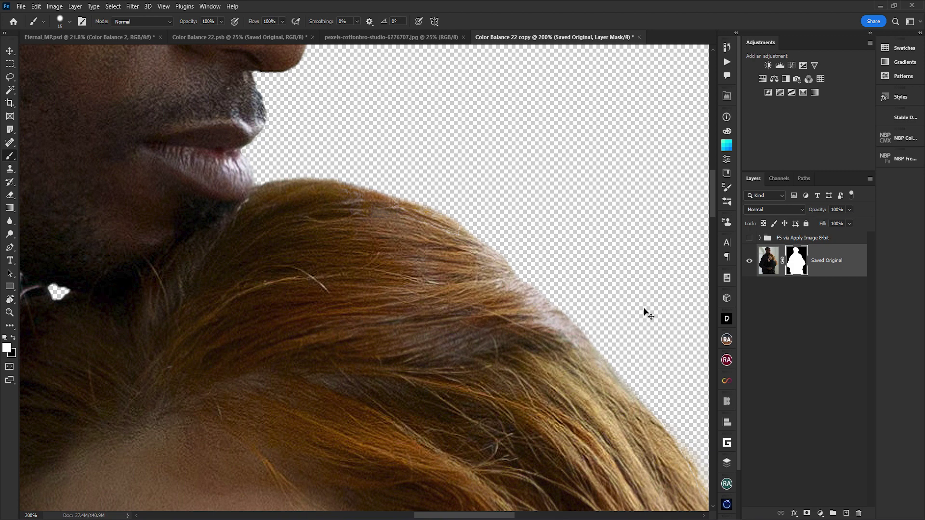
drag(405, 289, 258, 87)
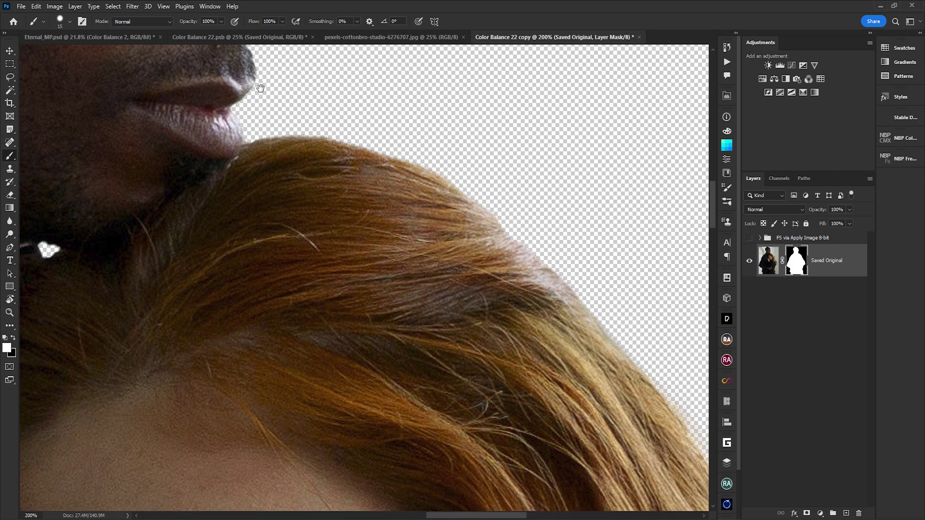
drag(455, 274, 393, 215)
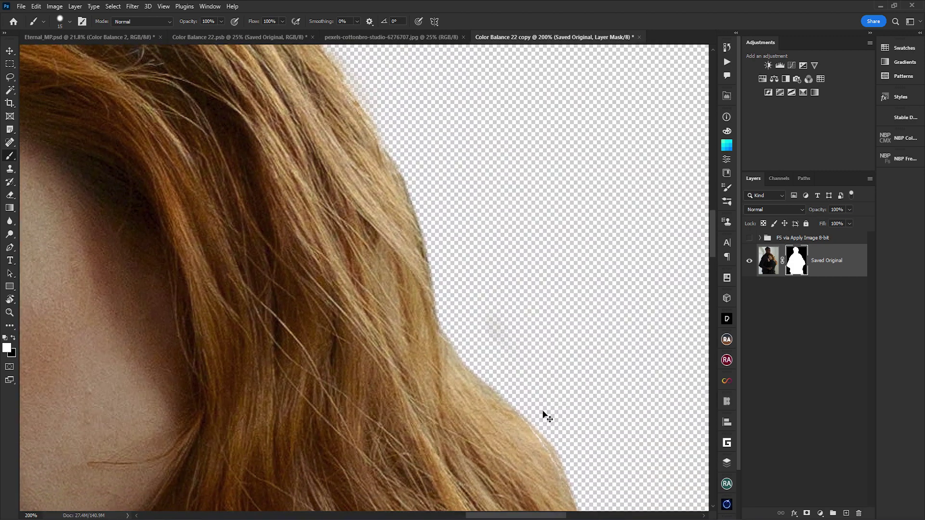
drag(438, 351, 362, 161)
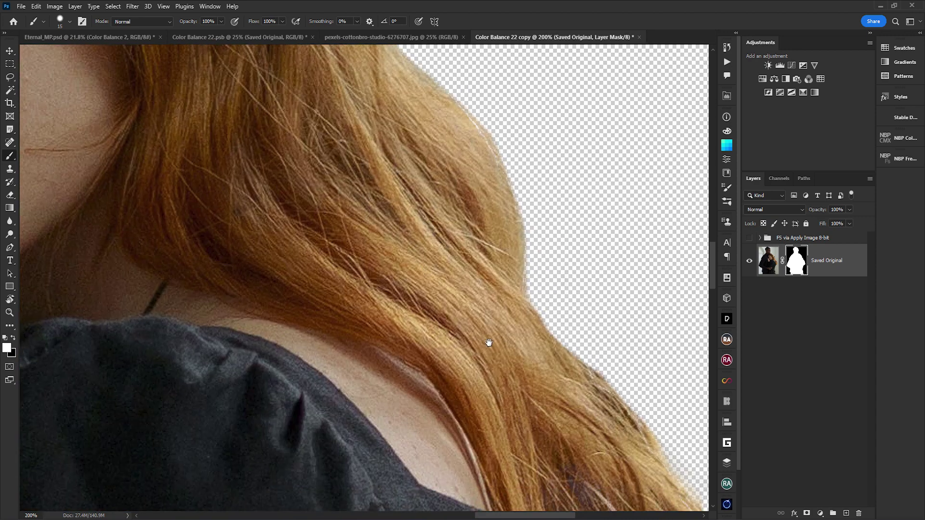
drag(488, 341, 477, 306)
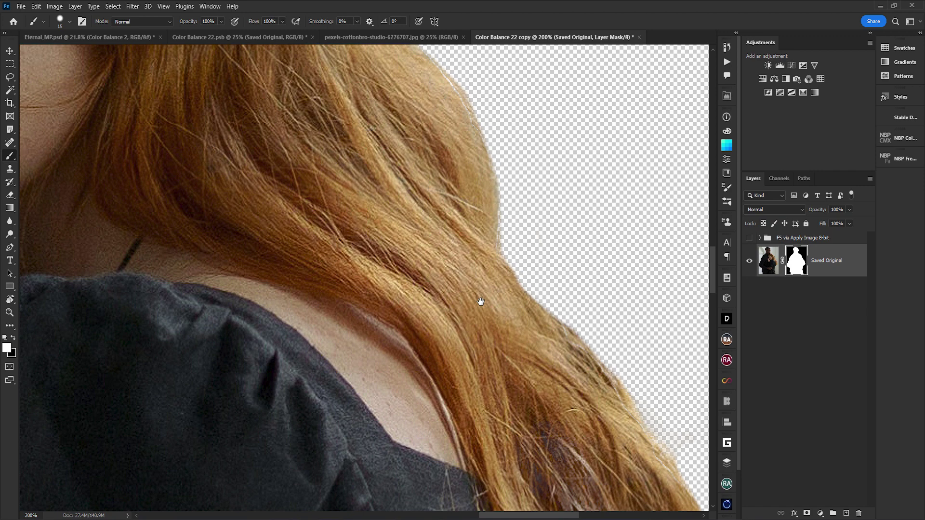
scroll(357, 251, down, 3)
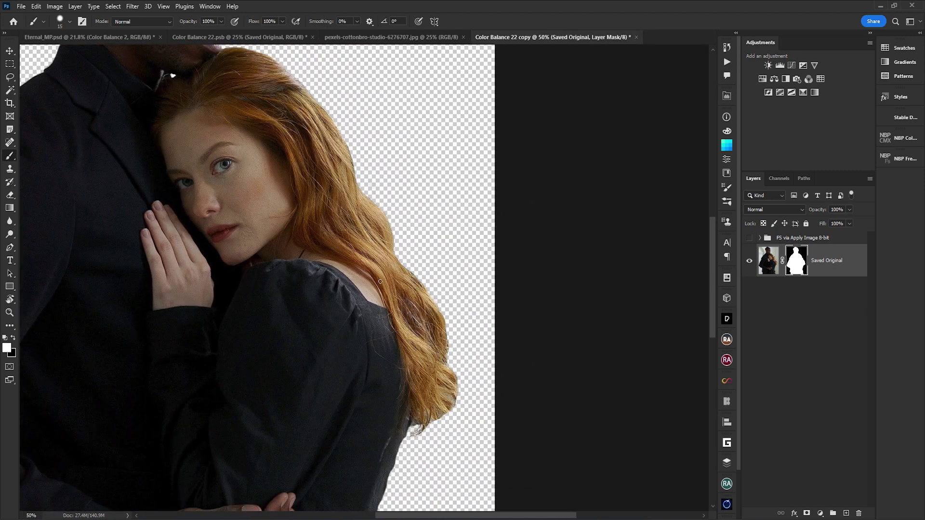
drag(380, 281, 450, 388)
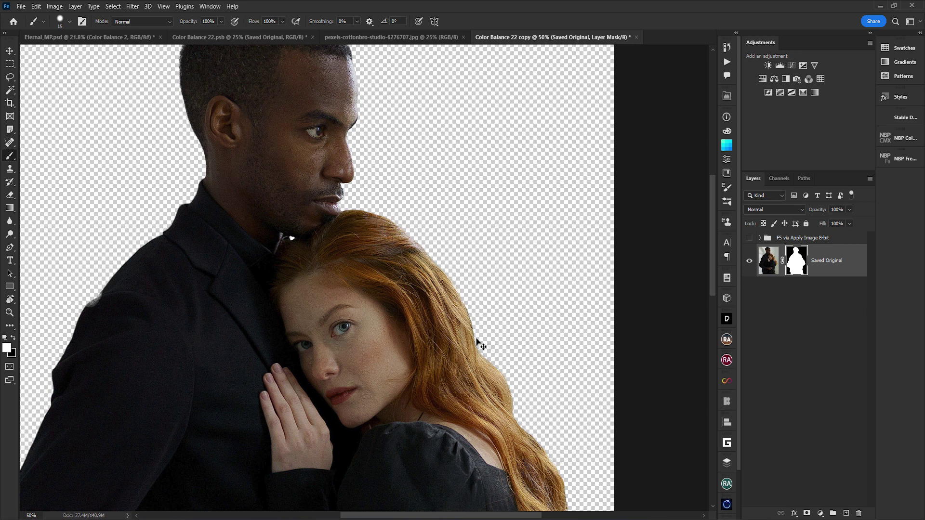
key(ctrl+1)
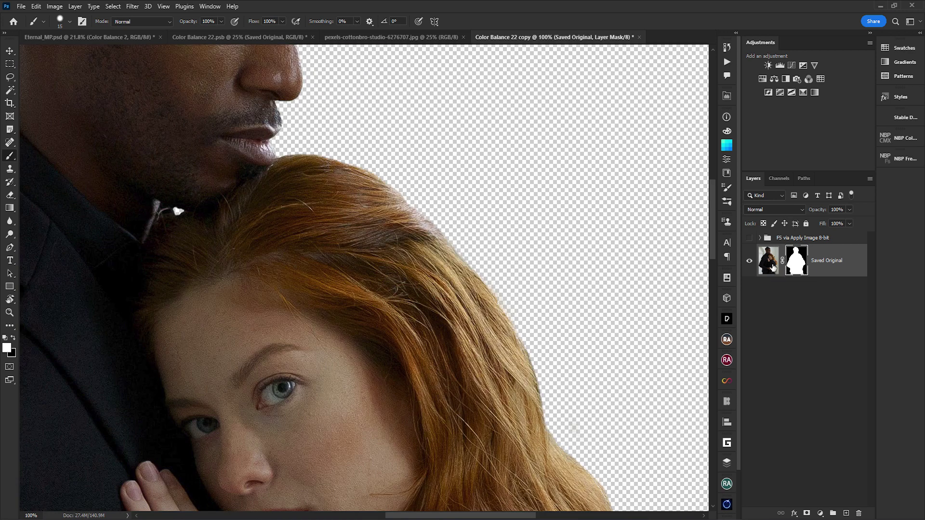
Create a new layer below Saved Original and stamp a hair sample on it with the CanoScan_0005.jpg brush from hair_brushes_III_by_lpdragonfly
key(ctrl+shift+alt+n)
key(ctrl+bracketleft)
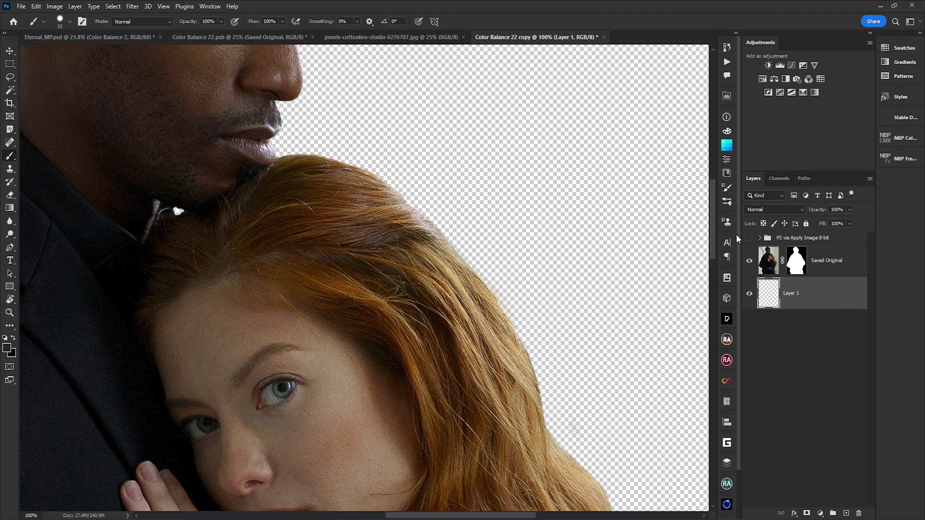
click(727, 202)
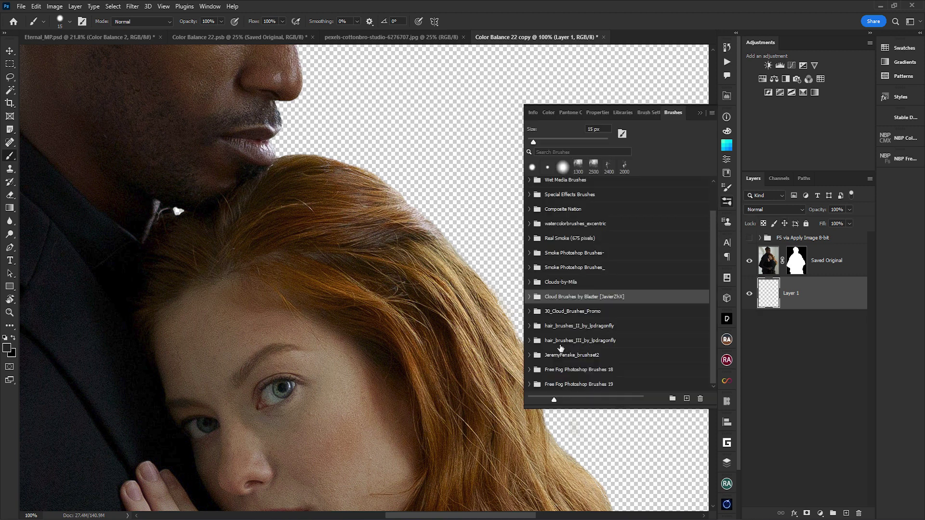
click(529, 341)
click(572, 343)
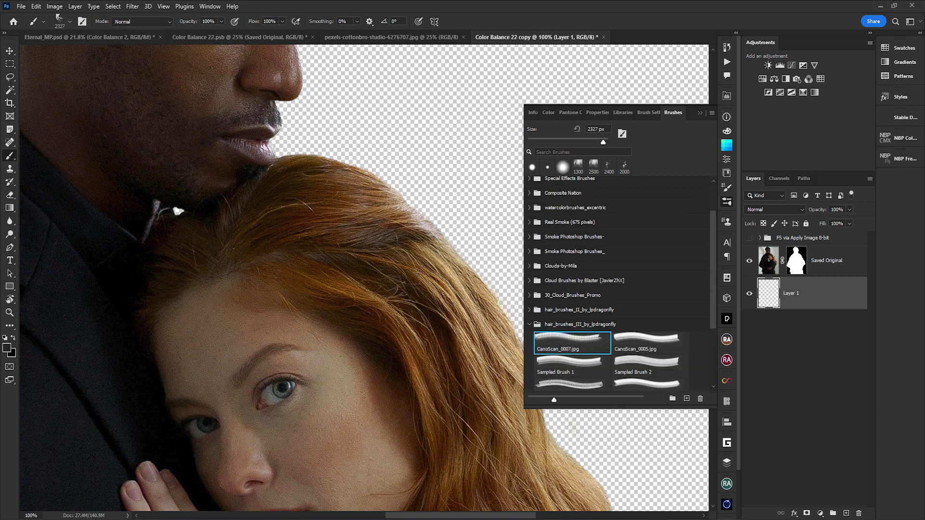
click(643, 341)
click(441, 130)
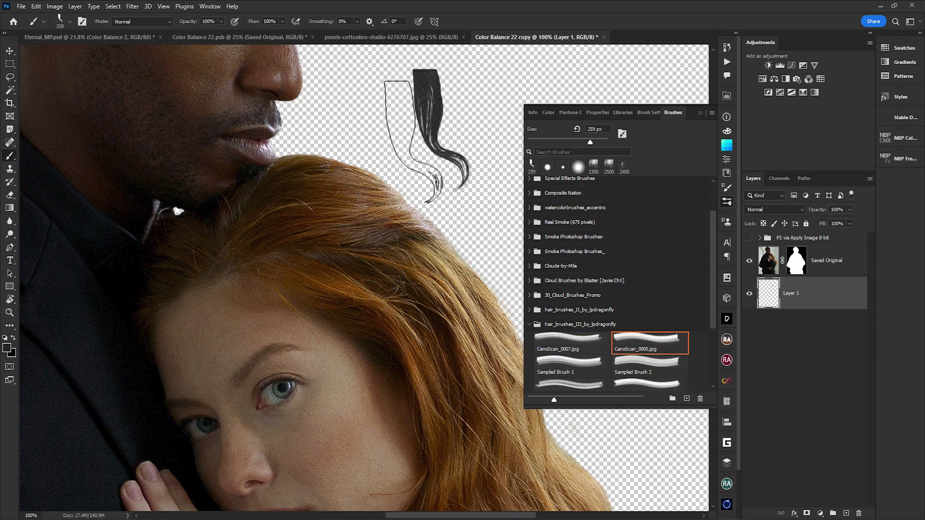
drag(380, 225, 206, 267)
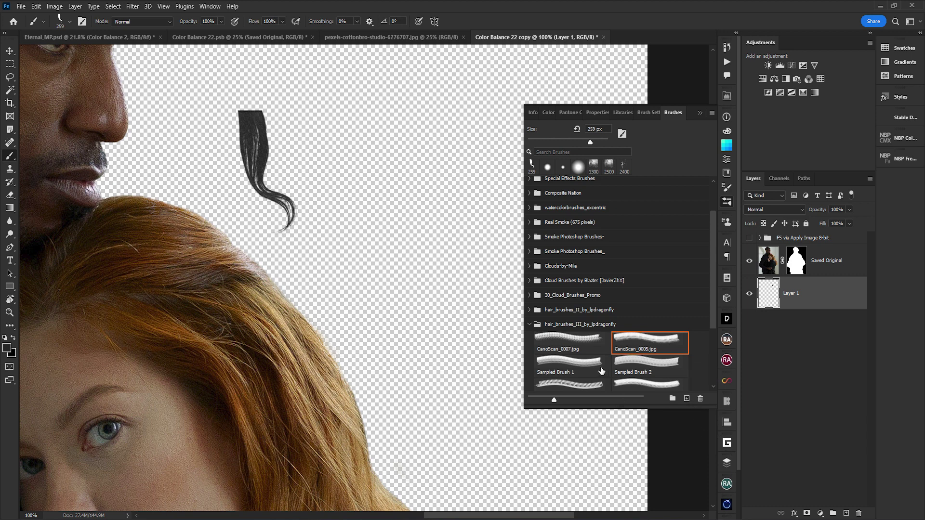
Stamp two more hair samples beside the first, using Sampled Brush 1 and the CanoScan_0004.jpg brush from hair_brushes_II_by_lpdragonfly
click(593, 367)
click(352, 152)
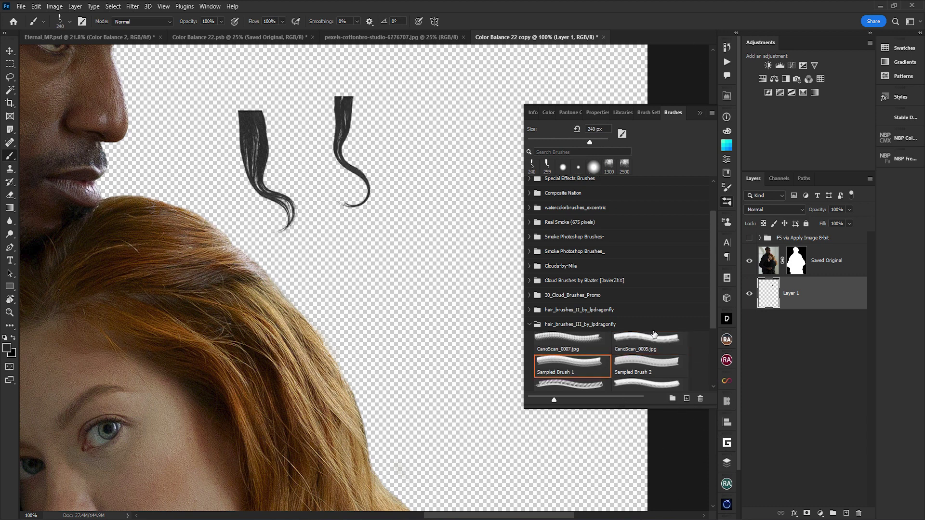
click(572, 328)
click(420, 159)
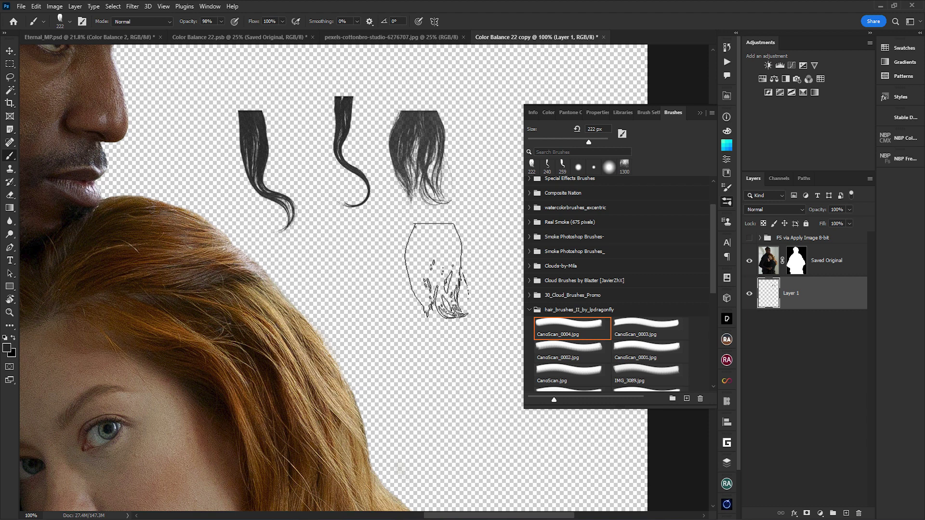
Rotate the CanoScan_0004.jpg hair brush to a 77° angle to follow the hair along the woman's crown
drag(436, 271, 565, 317)
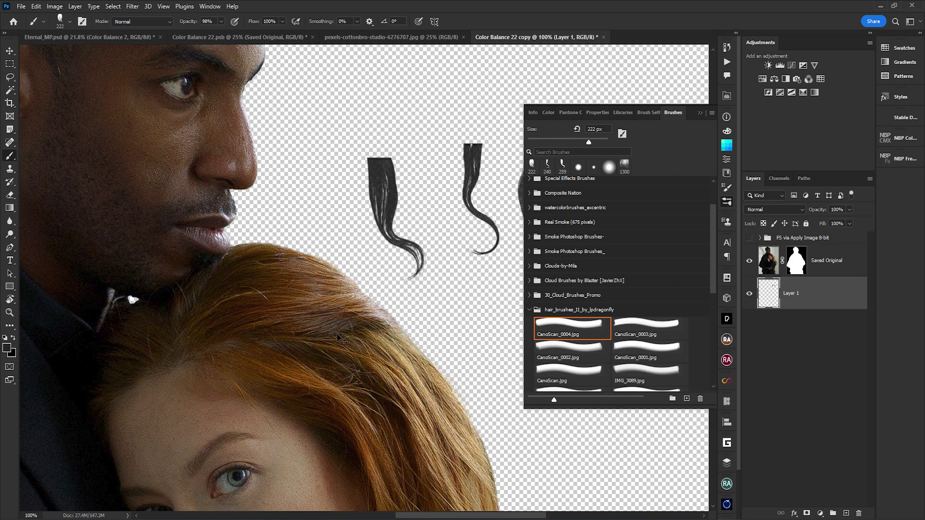
scroll(301, 291, up, 1)
key(Right)
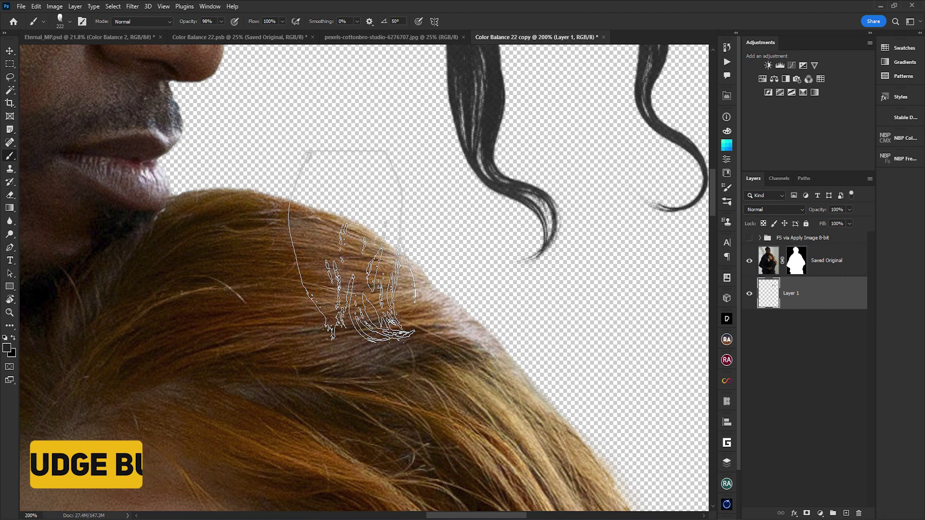
key(Left)
key(Left)
key(Left)
key(Left)
key(Left)
key(Left)
key(Left)
key(Left)
key(Left)
key(Left)
key(Left)
key(Left)
key(Left)
key(Left)
key(Left)
key(Left)
key(Left)
key(Left)
key(Left)
key(Left)
key(Left)
key(Left)
key(Left)
key(Left)
key(Left)
key(Left)
key(Left)
key(Left)
key(Left)
key(Left)
key(Left)
key(Left)
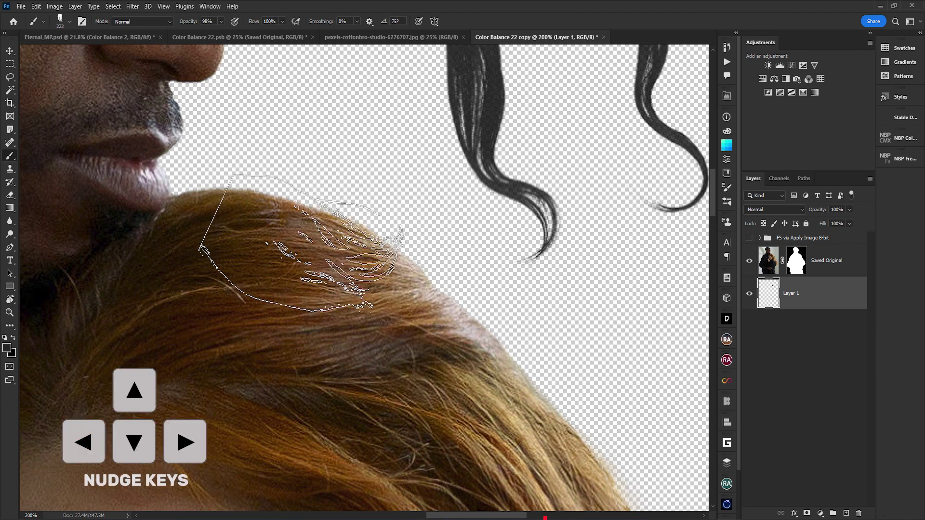
key(Left)
key(Left)
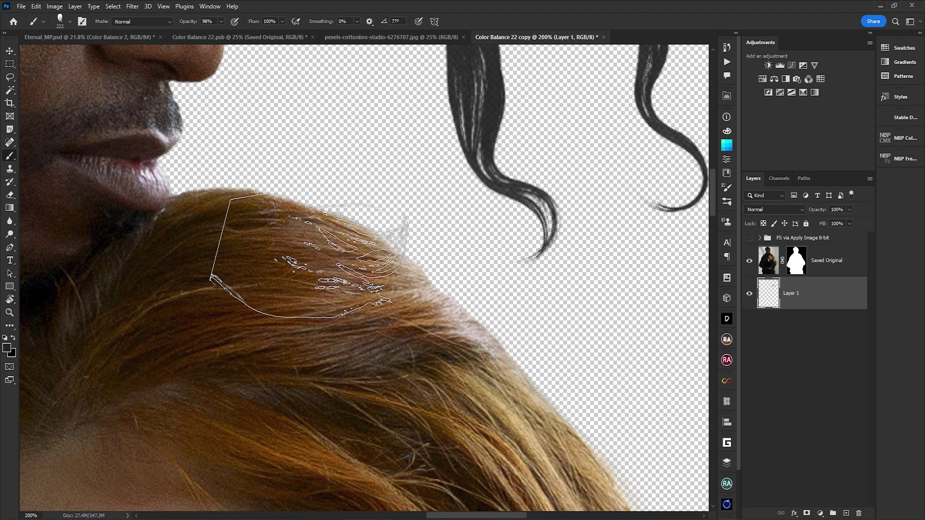
Resize the rotated hair brush to 250 px for the edge of the woman's crown
key(])
key(])
key(])
key(])
key(])
key(])
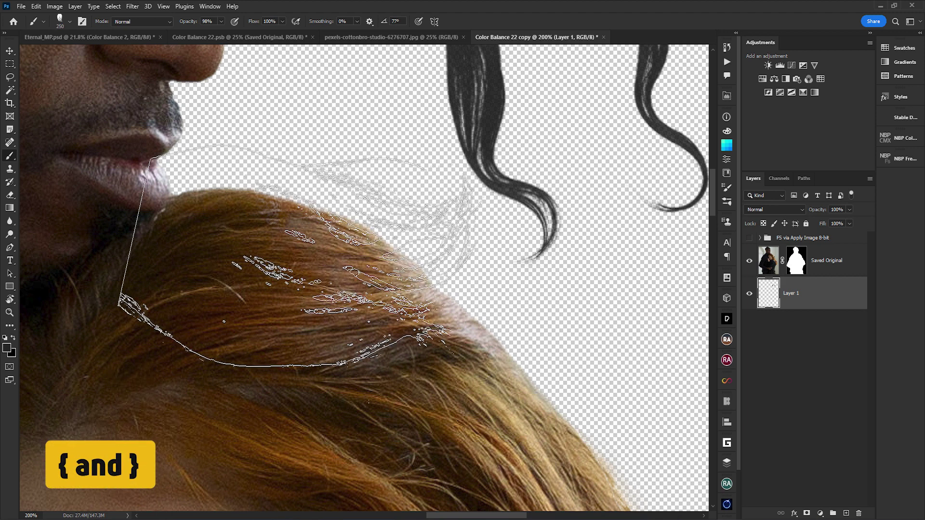
key(bracketleft)
key(bracketleft)
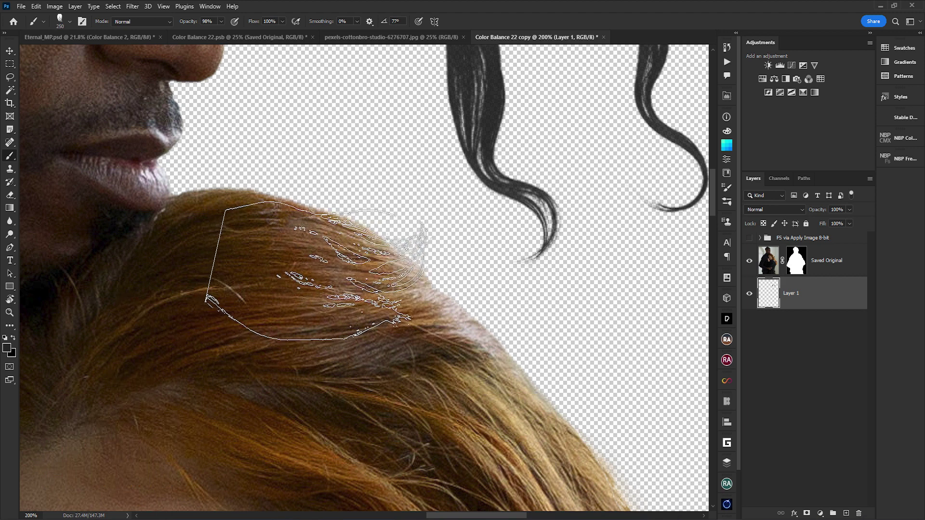
Sample the orange-brown colour from the crown's edge and stamp loose strands there on Layer 1
key(alt)
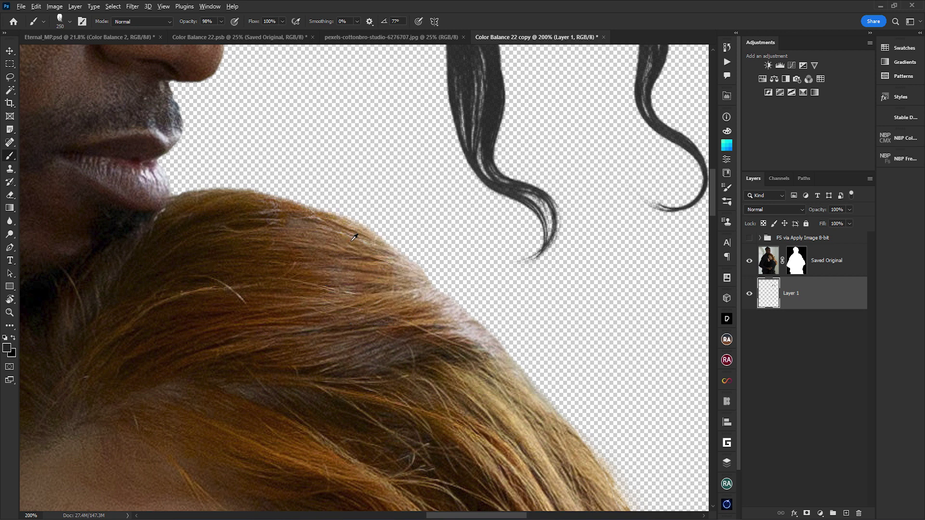
alt+click(354, 236)
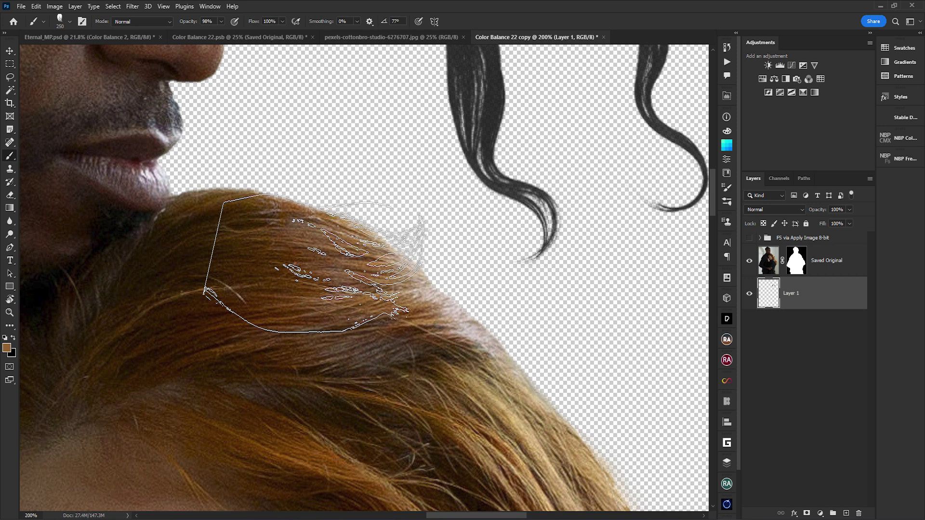
click(314, 263)
key(v)
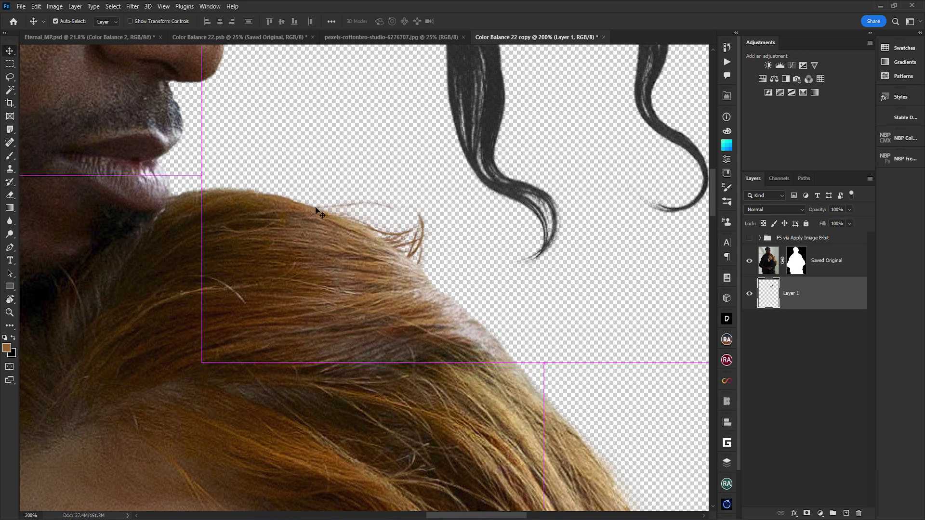
Add a new empty layer above Layer 1 and enlarge the hair brush to 250 px for the crown's sloping edge
drag(352, 299, 277, 197)
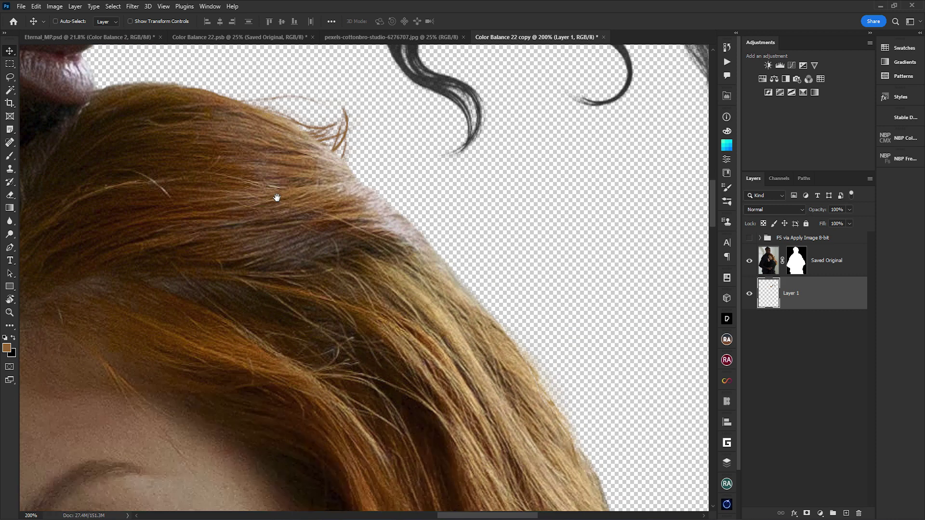
key(b)
scroll(284, 185, up, 1)
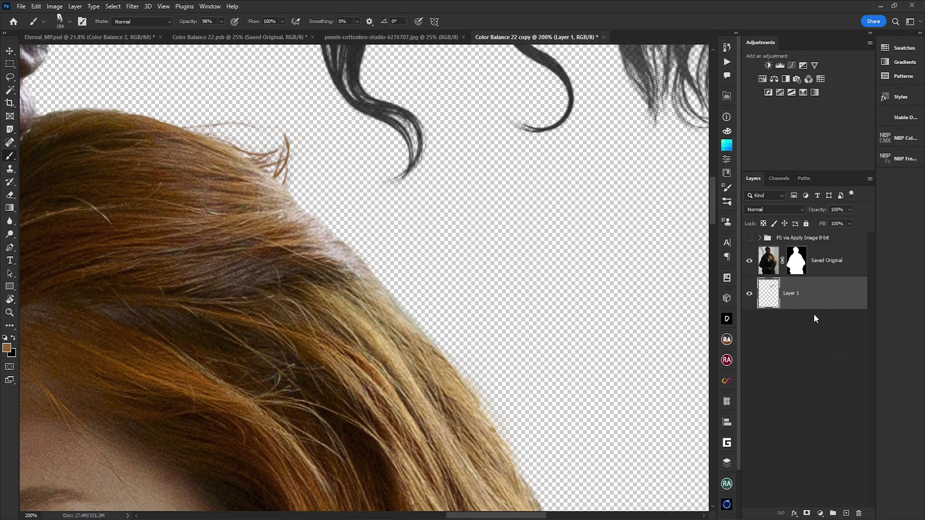
key(ctrl+shift+alt+n)
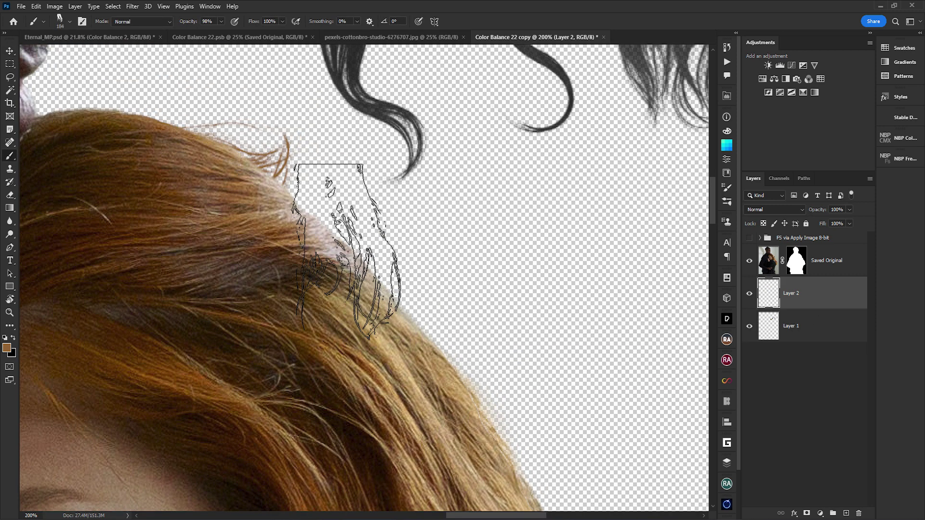
key(bracketright)
key(bracketright)
key(bracketright)
key(bracketright)
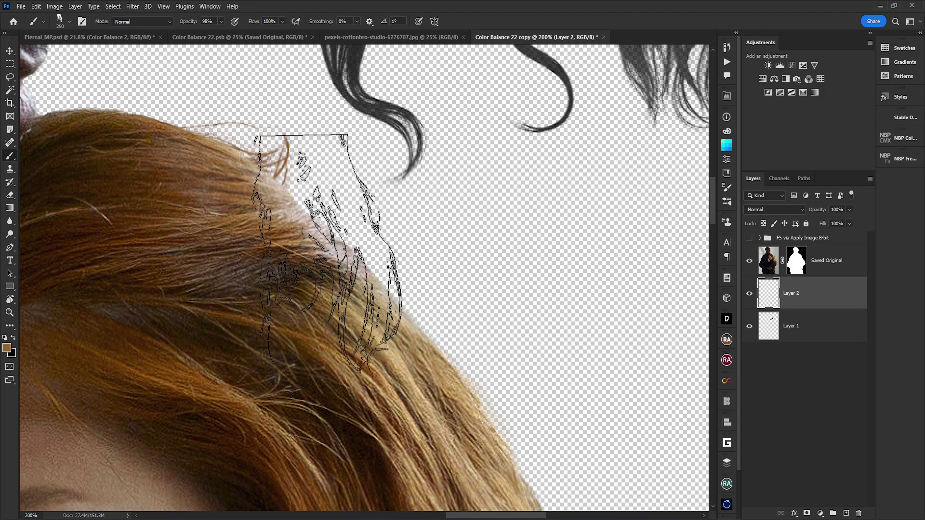
Rotate the hair brush to 35° and stamp strands along the sloping edge behind the woman's crown on Layer 2
key(Left)
key(Left)
key(Left)
key(Left)
key(Left)
key(Left)
key(Left)
key(Left)
key(Left)
key(Left)
key(Left)
key(Left)
key(Left)
key(Left)
key(Left)
key(Left)
key(Left)
key(Left)
key(Left)
key(Left)
key(Left)
key(Left)
key(Left)
key(Left)
key(Left)
key(Left)
key(Left)
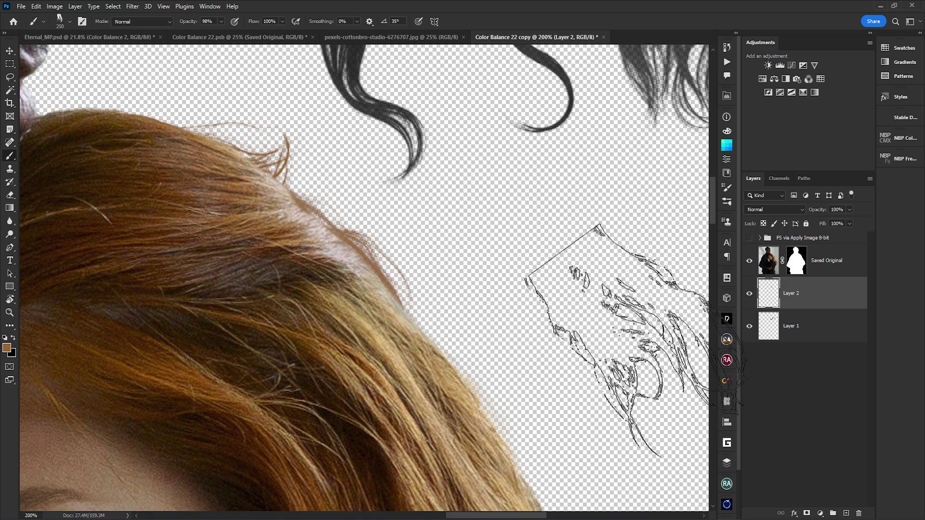
Resize the hair brush to 300 px and stamp more strands further down the hair edge on Layer 2
key(bracketright)
key(bracketright)
key(bracketright)
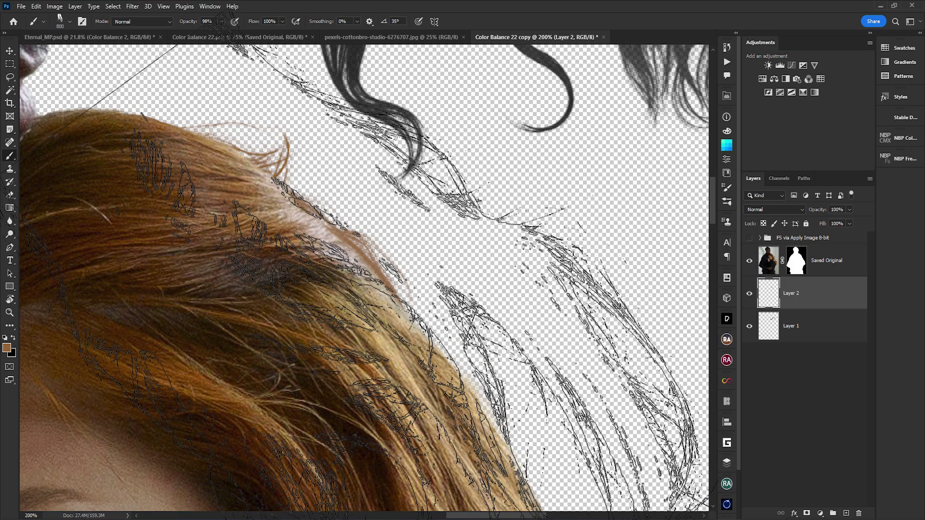
key(bracketleft)
key(bracketleft)
key(bracketleft)
key(Right)
key(Right)
key(Right)
key(Right)
key(Right)
key(Right)
key(Right)
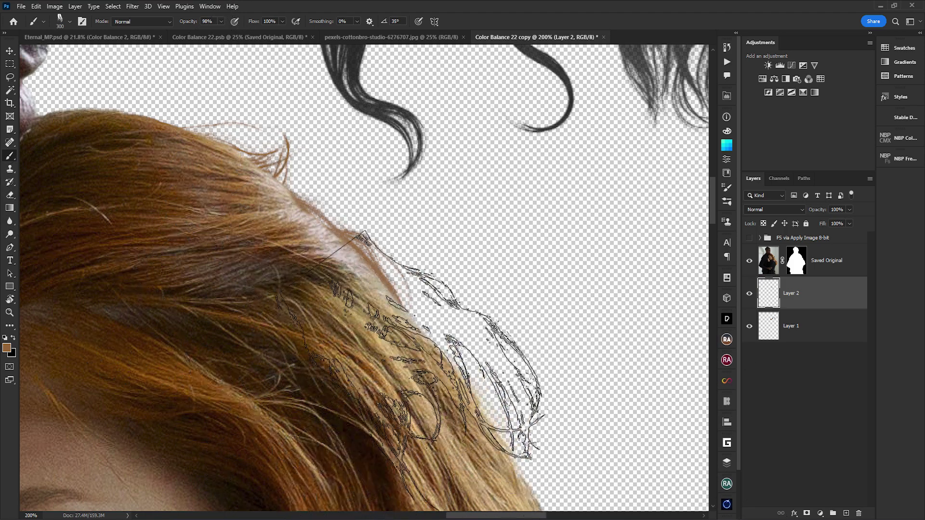
drag(410, 381, 371, 280)
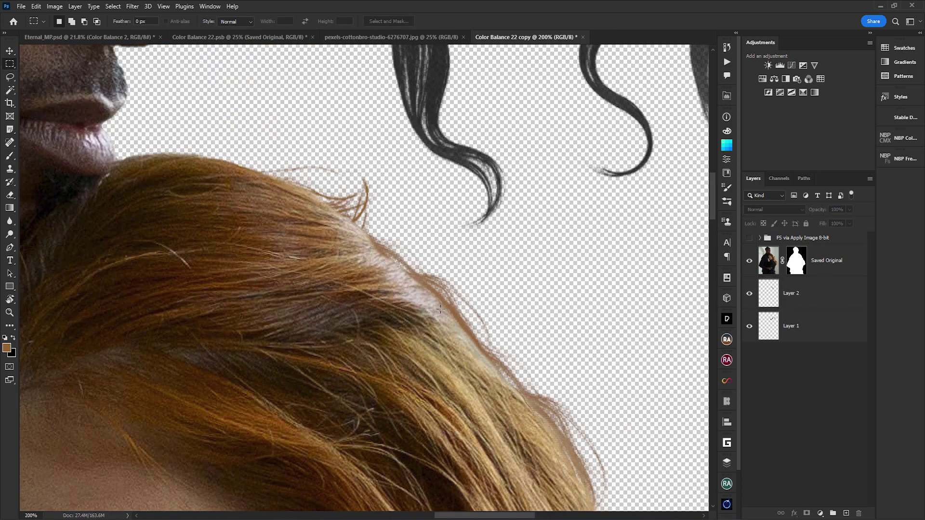
Load the combined pixels of Layer 2 and Layer 1 as a selection and add a layer named Stamp above Saved Original, hiding the selection outline
ctrl+click(773, 299)
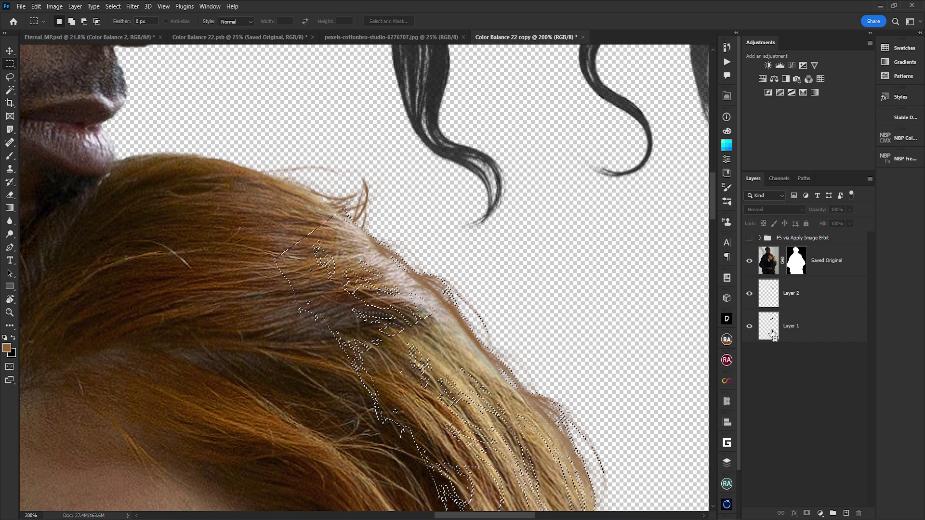
ctrl+click(773, 332)
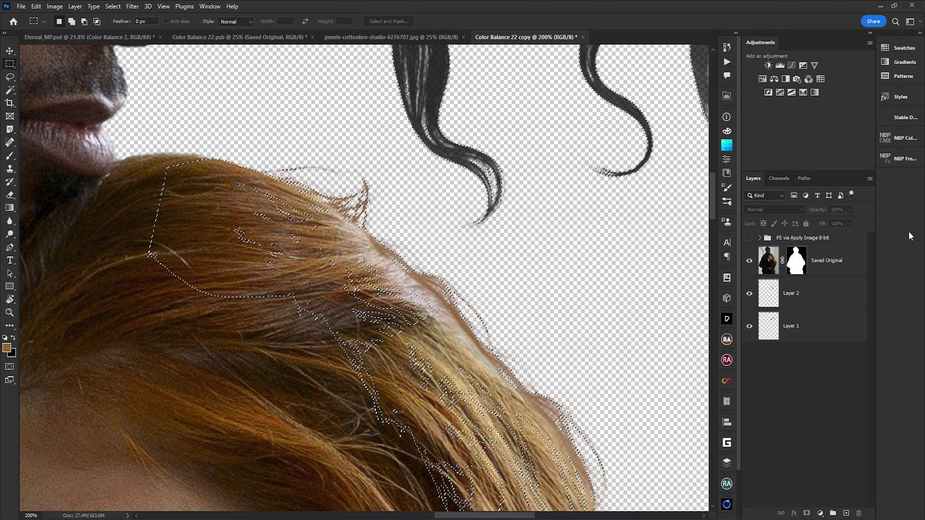
key(ctrl+shift+alt+n)
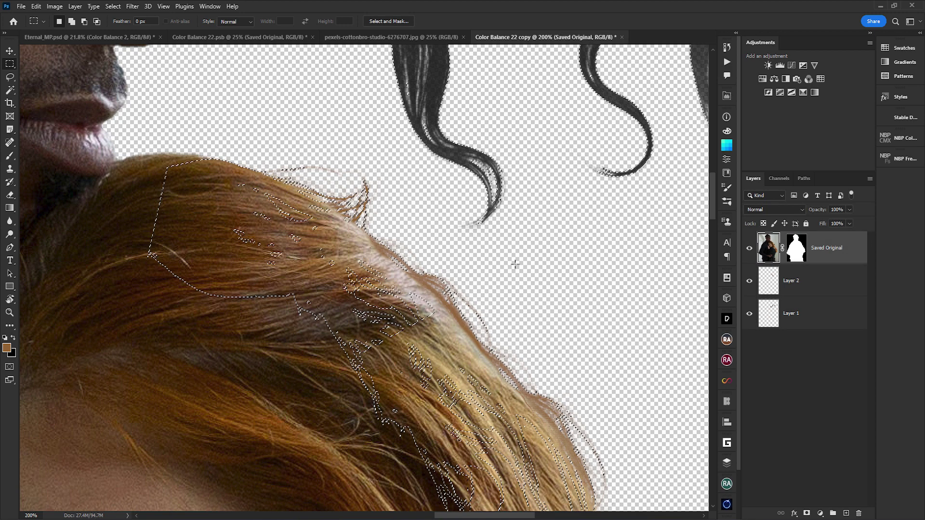
double_click(791, 247)
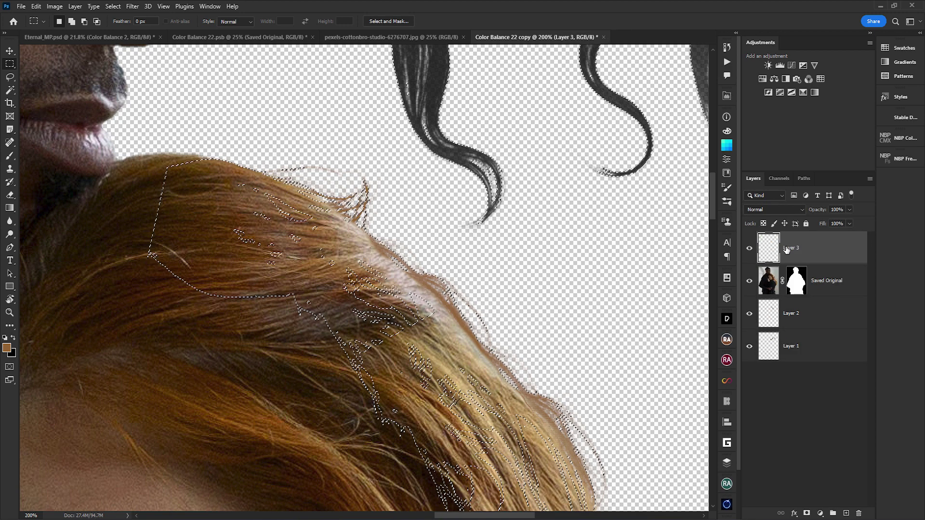
text(Stamp)
key(Return)
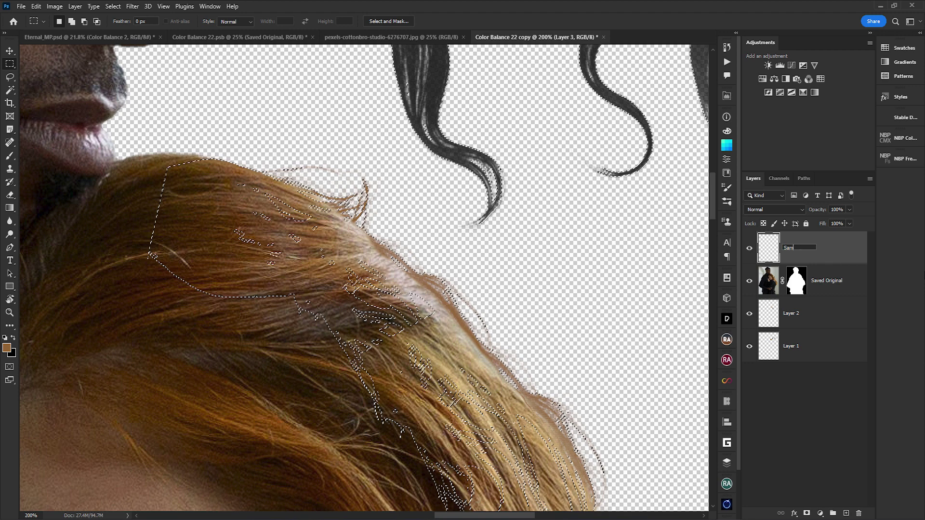
key(ctrl+h)
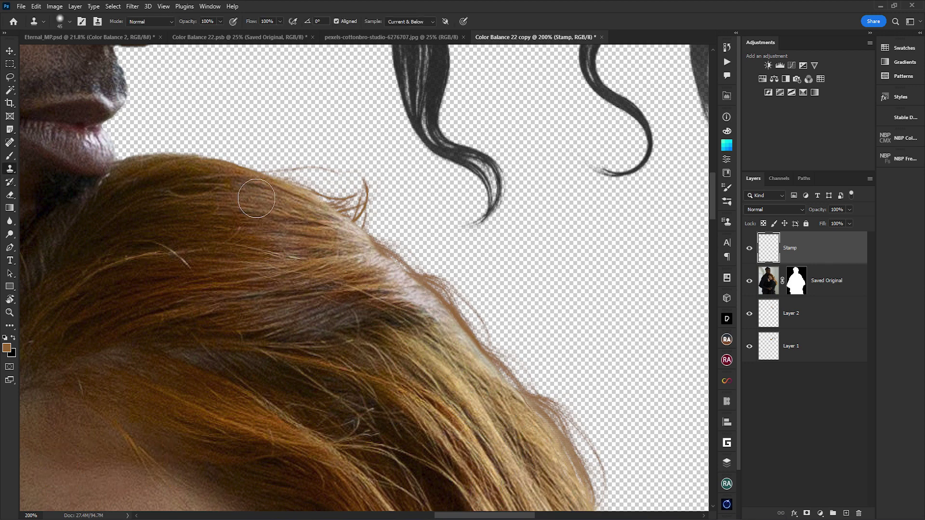
Clone nearby hair texture over the brushed strands along the woman's crown on the Stamp layer, sampling Current & Below
key(s)
alt+click(289, 191)
mouse_move(341, 200)
mouse_down()
mouse_move(319, 191)
mouse_move(333, 203)
mouse_up()
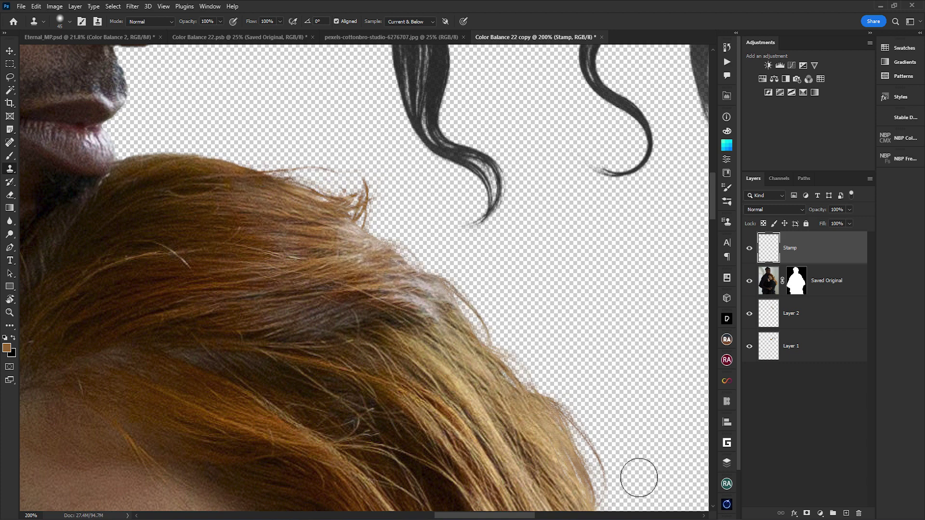
scroll(496, 361, down, 4)
drag(495, 361, 514, 335)
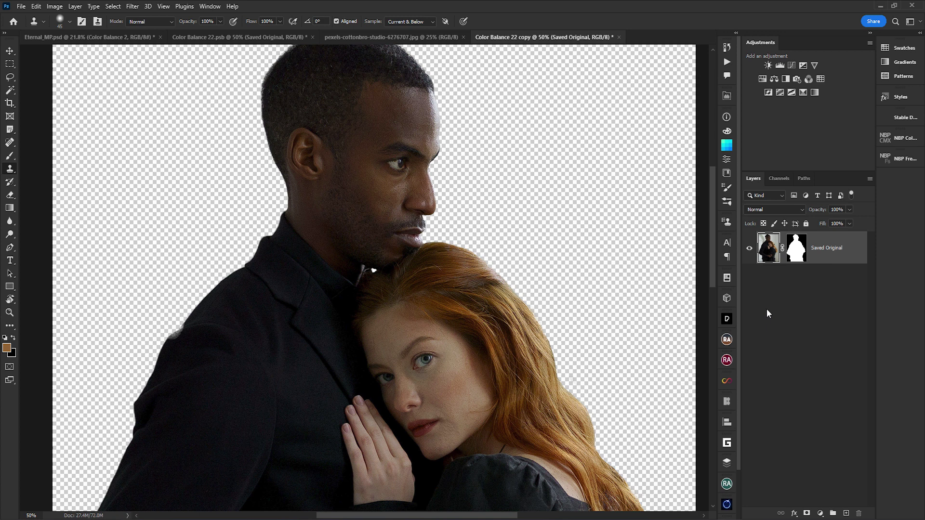
Smooth the couple's skin on the Saved Original layer with Imagenomic Portraiture 4, using the Default preset and same-layer output
click(132, 6)
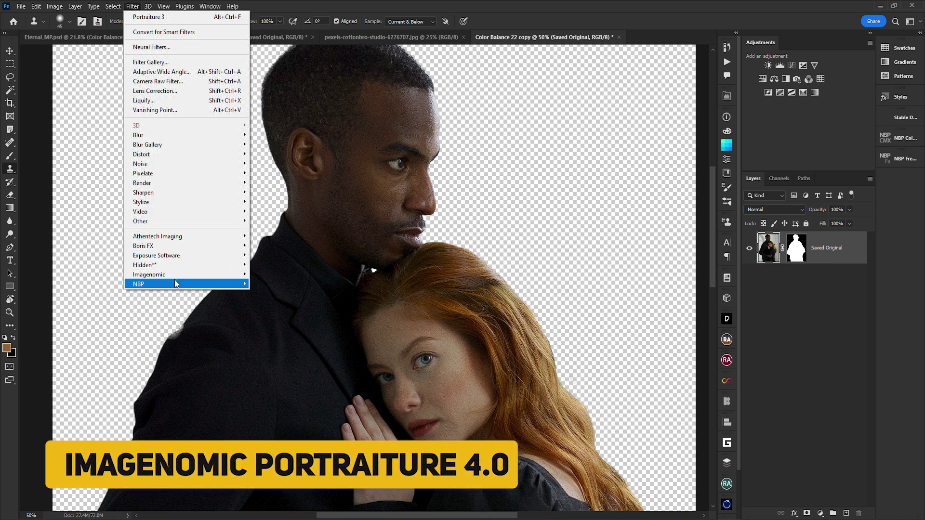
mouse_move(202, 275)
click(273, 293)
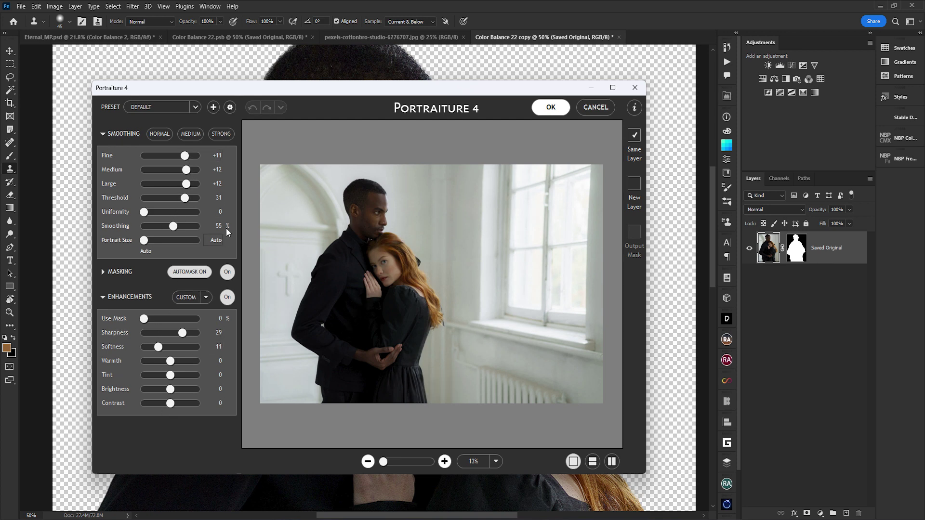
click(551, 108)
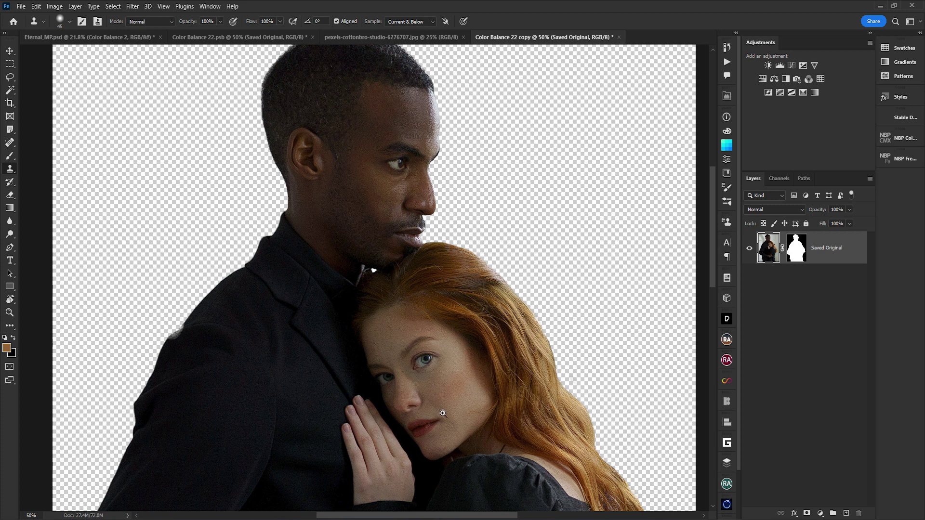
Add a new layer beneath the cut-out couple and fill it with black
scroll(443, 414, up, 2)
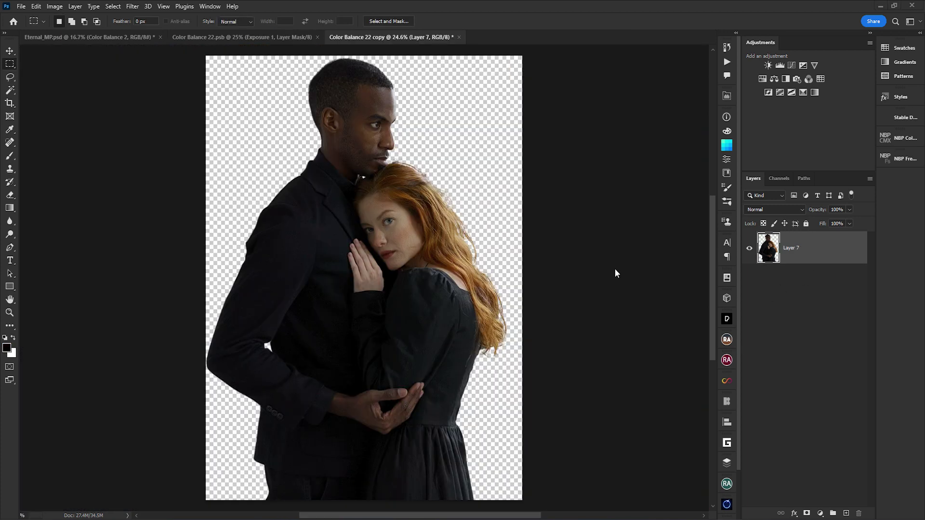
key(ctrl+shift+alt+n)
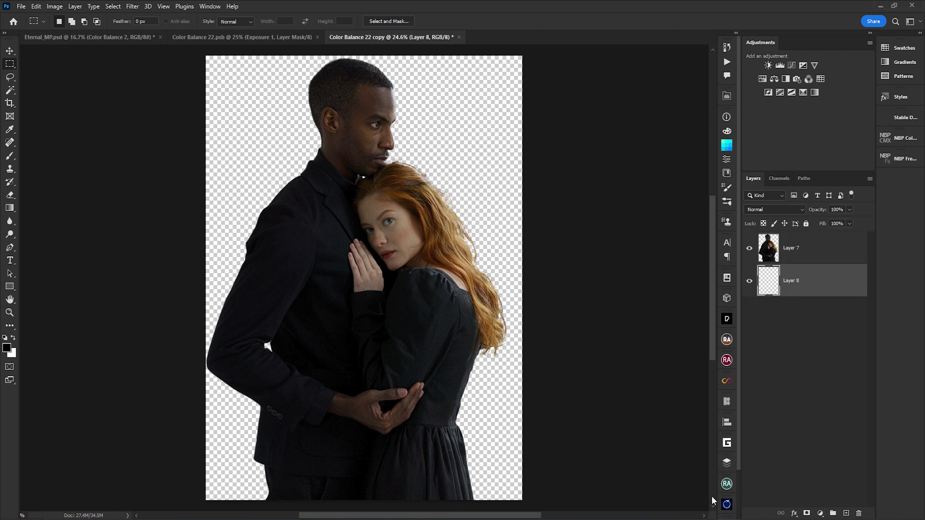
key(alt+BackSpace)
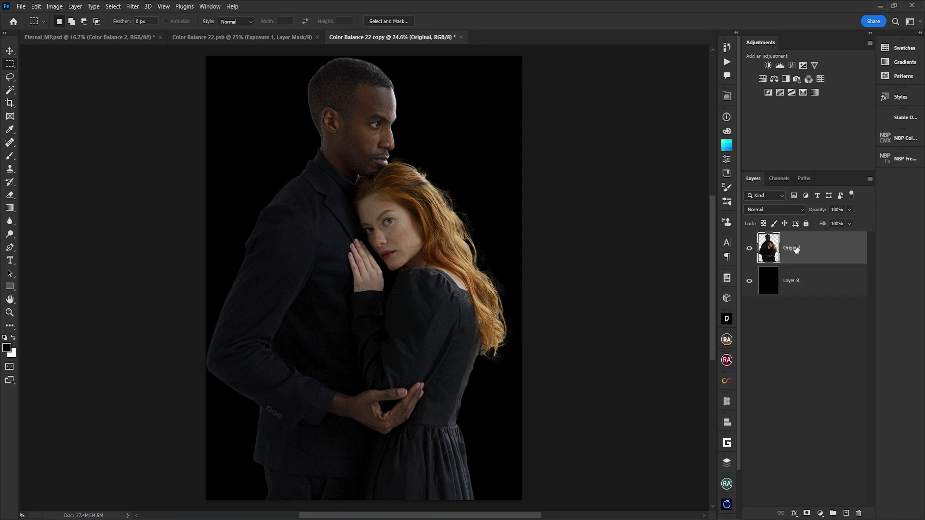
Add an Exposure adjustment layer above Original with exposure set to +2.4 and invert its mask to black
click(803, 65)
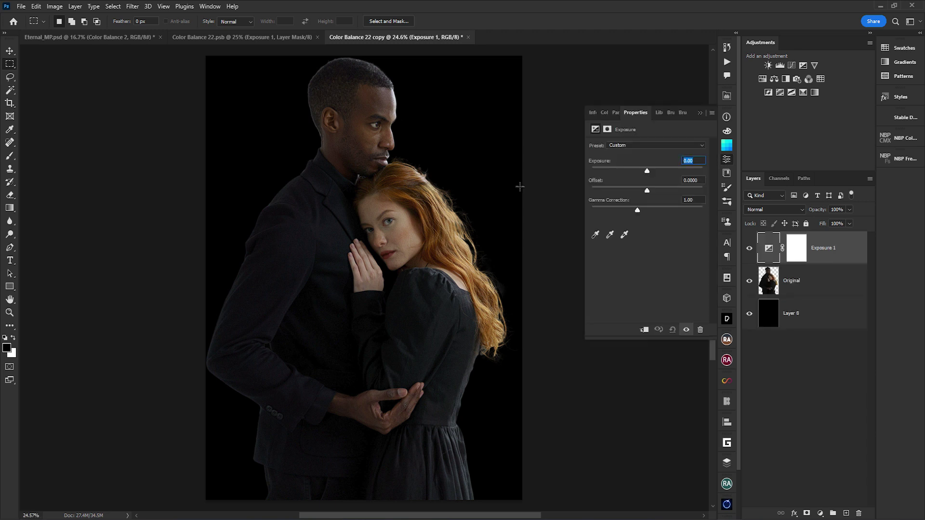
text(2)
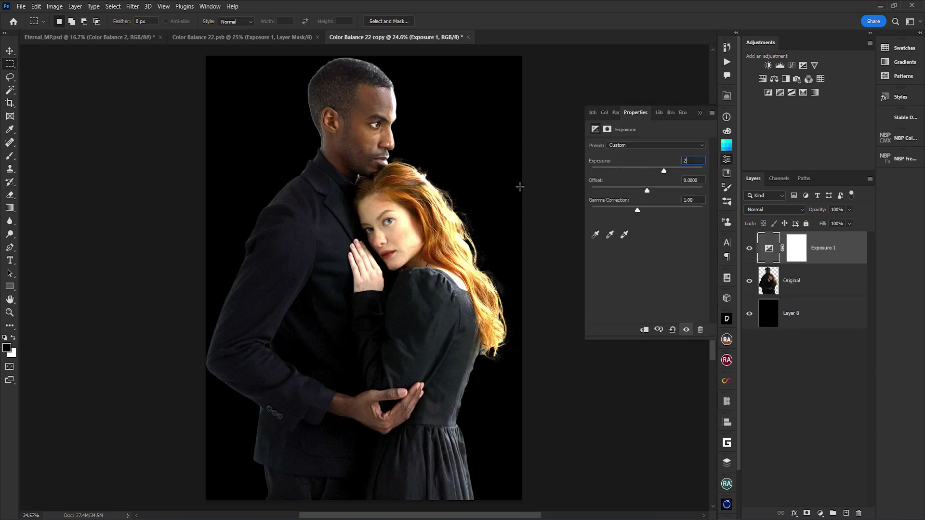
text(.4)
key(Return)
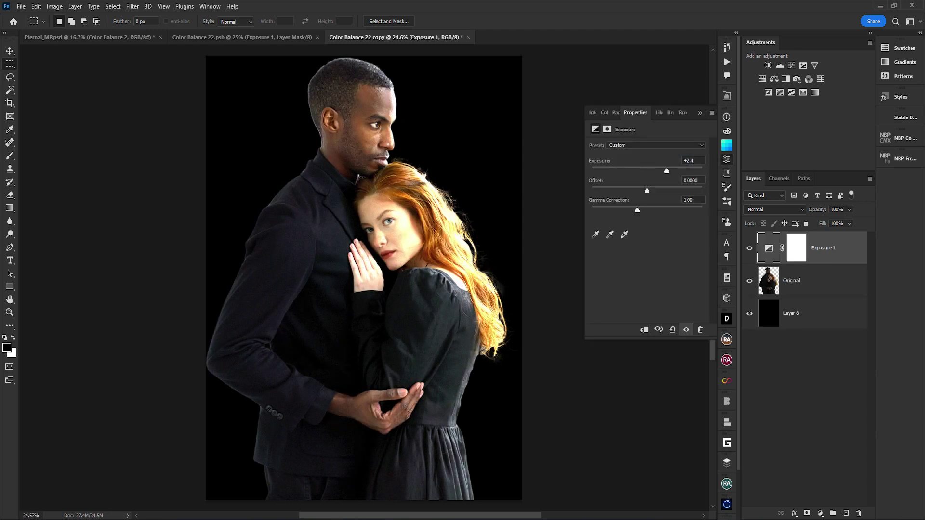
click(795, 251)
key(ctrl+i)
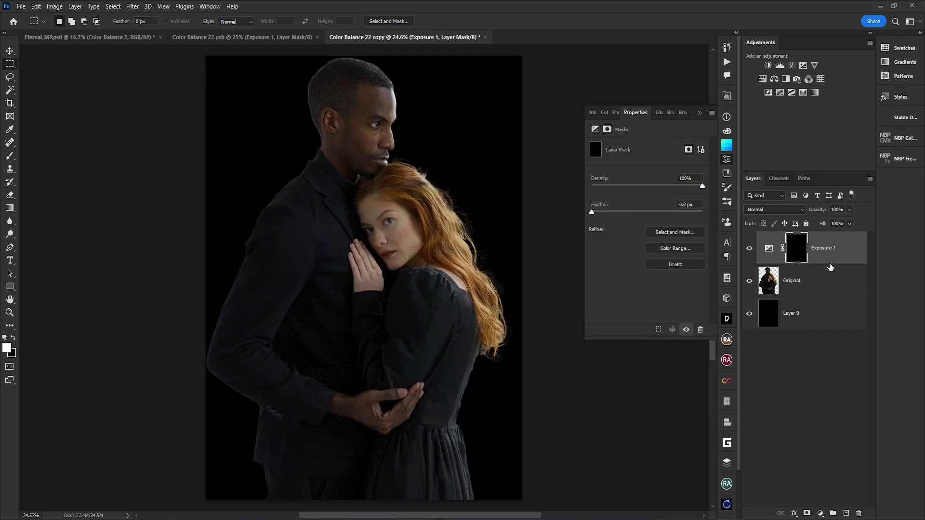
Paint white over the woman's cheek on the Exposure mask with a soft 150 px brush at 10% opacity and 30% flow
scroll(407, 198, up, 3)
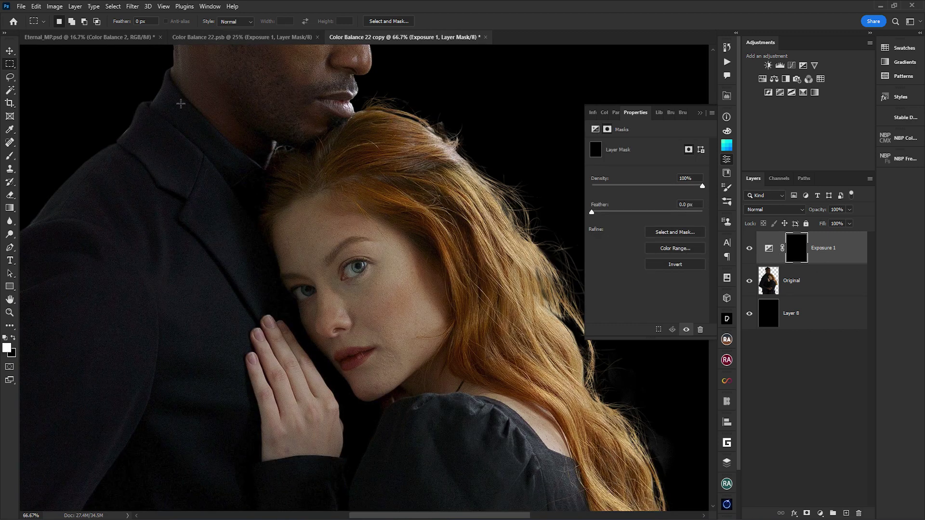
key(b)
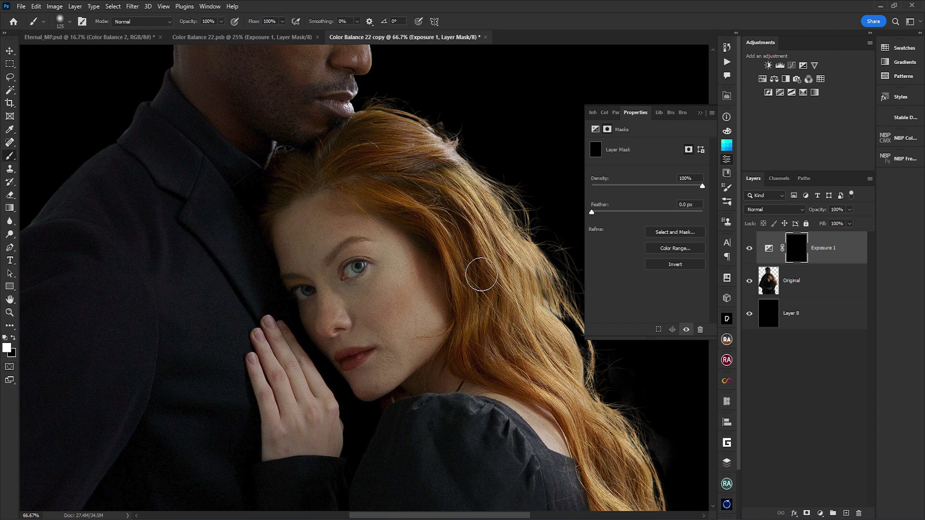
key(2)
key(bracketright)
mouse_move(418, 296)
mouse_down()
mouse_move(403, 330)
mouse_move(436, 296)
mouse_move(417, 331)
mouse_move(369, 350)
mouse_move(407, 279)
mouse_up()
scroll(423, 308, up, 1)
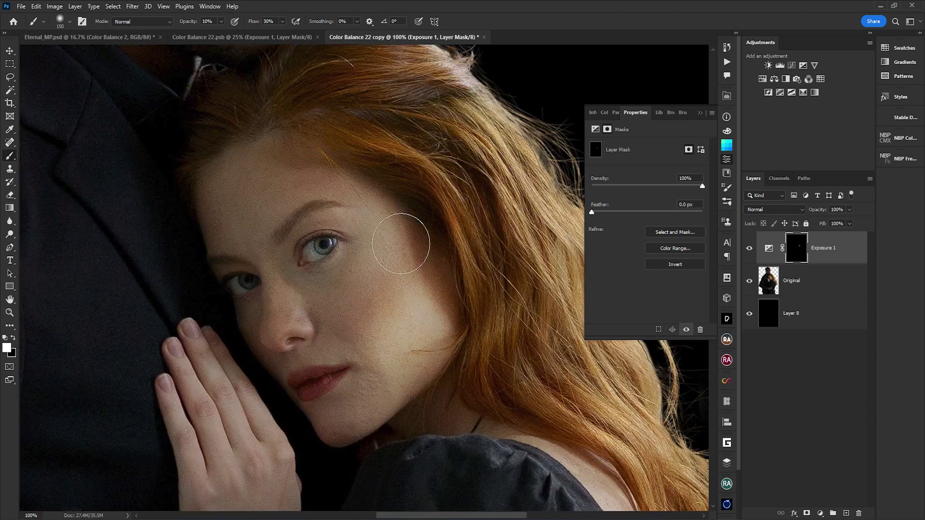
Reduce the brush to 30 px and brighten the small highlights on the woman's face through the Exposure mask
key(bracketleft)
key(bracketleft)
key(bracketleft)
key(bracketleft)
key(bracketleft)
key(bracketleft)
key(bracketleft)
key(bracketleft)
key(bracketleft)
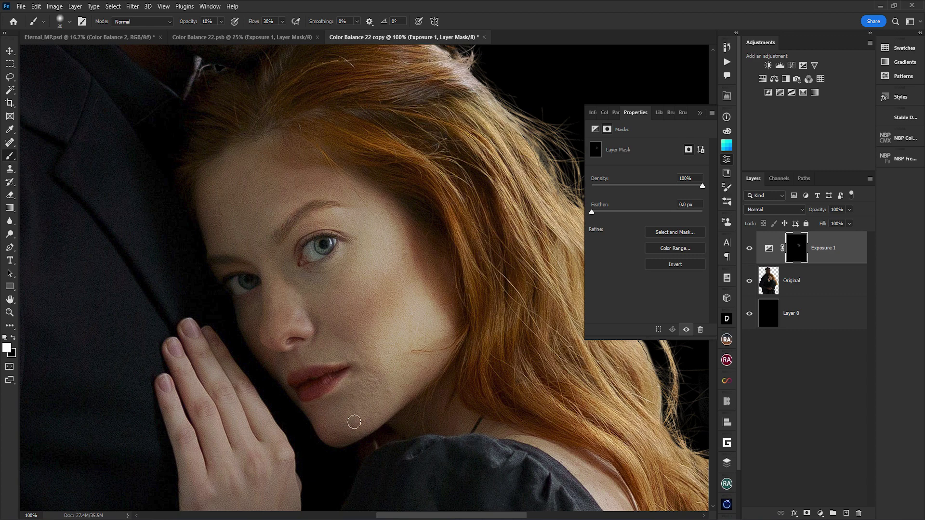
Enlarge the brush to 60 px and brighten the woman's nose through the Exposure mask
key(bracketright)
key(bracketright)
key(bracketright)
key(bracketright)
key(bracketright)
key(x)
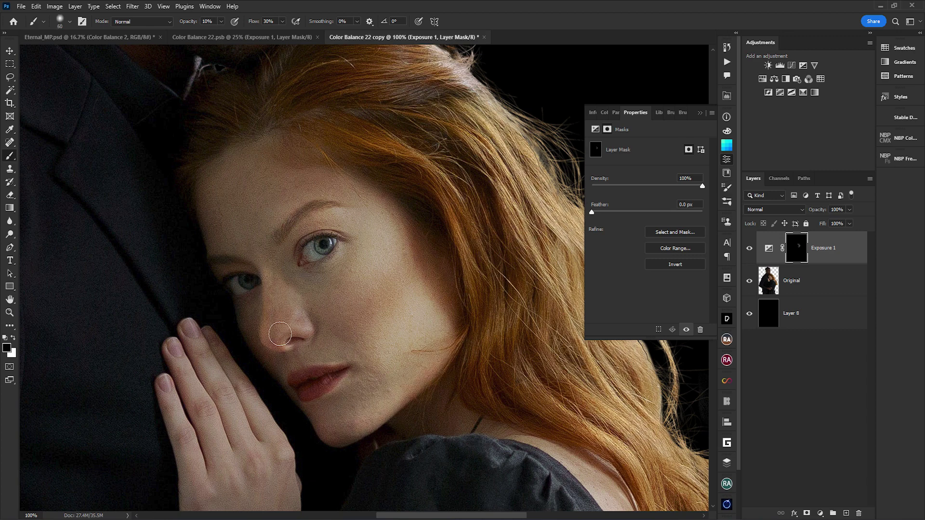
key(x)
Paint white on the Exposure mask over the woman's hand and her dress's shoulder folds with a brush of 40 to 45 px
scroll(372, 212, down, 2)
key(bracketleft)
key(bracketleft)
scroll(233, 398, up, 1)
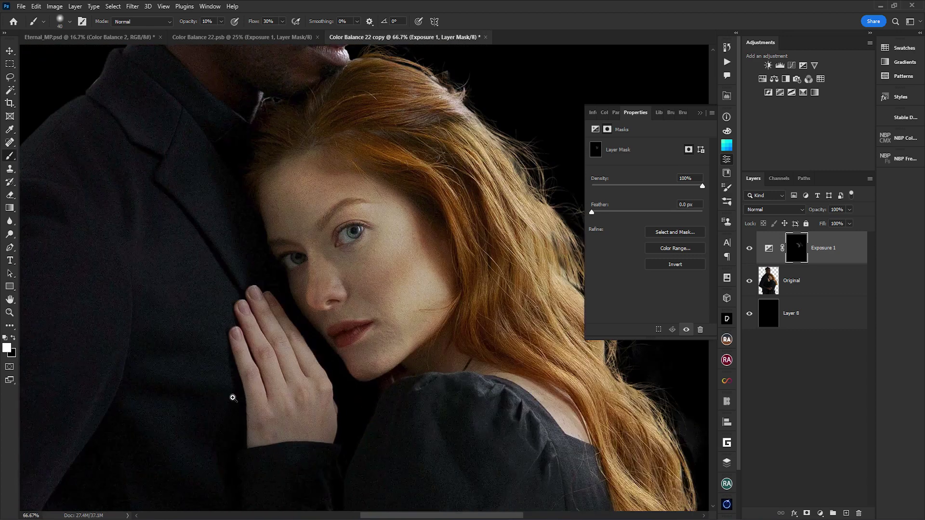
scroll(233, 398, down, 2)
scroll(331, 263, up, 1)
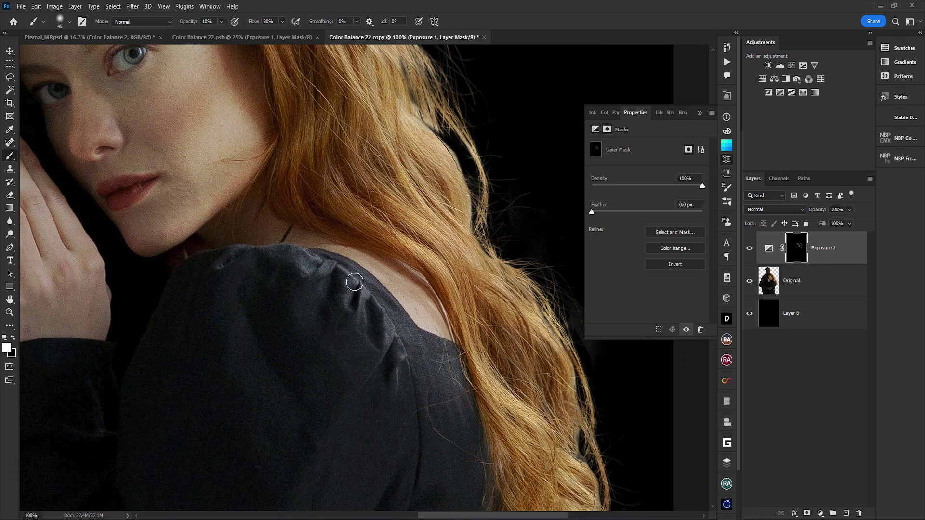
Enlarge the brush to 125 px and brighten the man's cheek and forehead through the Exposure mask
scroll(355, 282, down, 3)
scroll(407, 273, up, 3)
key(bracketright)
key(bracketright)
key(bracketright)
key(bracketright)
key(bracketright)
key(bracketright)
key(bracketright)
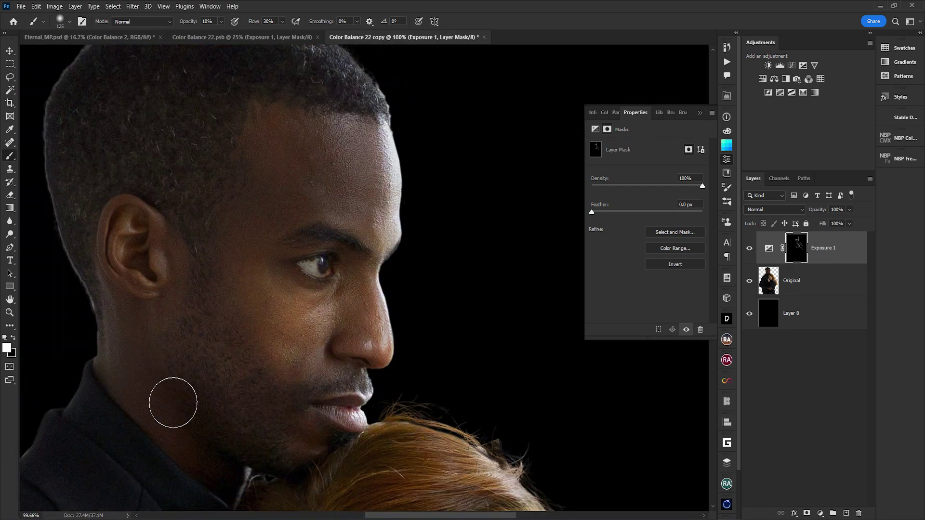
Reduce the brush to 70 px and brighten the man's jaw and neck through the Exposure mask
key(bracketleft)
key(bracketleft)
key(bracketleft)
key(bracketleft)
Set the Exposure adjustment to +2.43 and bring the whole couple into view
click(595, 129)
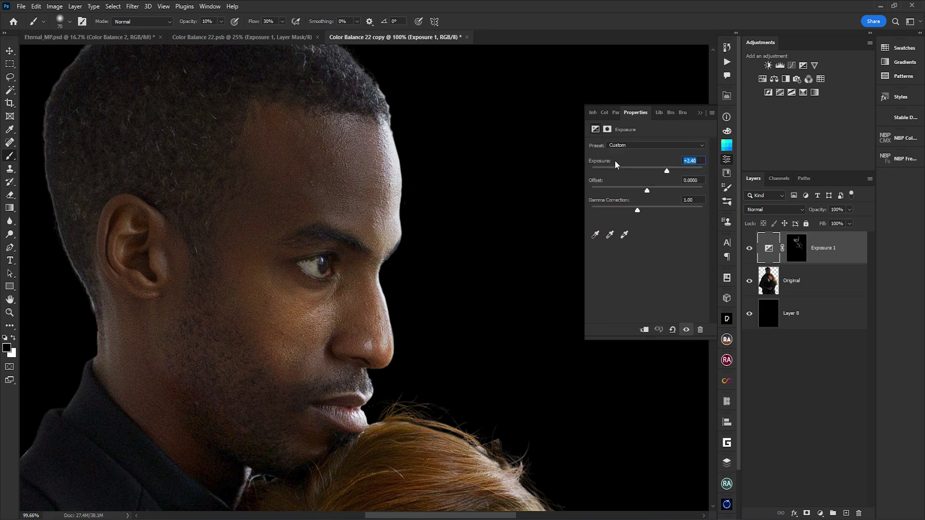
click(776, 281)
key(ctrl+0)
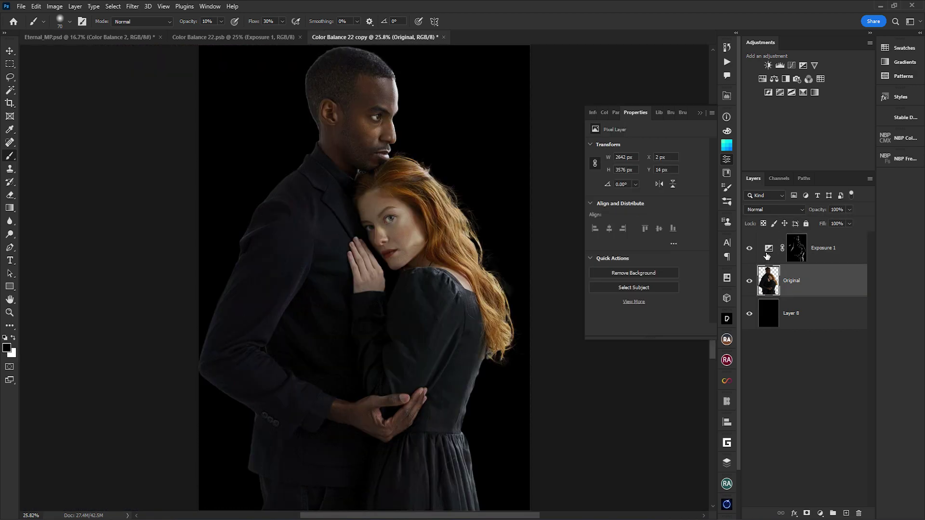
Inspect the Exposure layer's mask on its own and compare the couple with the Exposure adjustment hidden and shown
alt+click(798, 254)
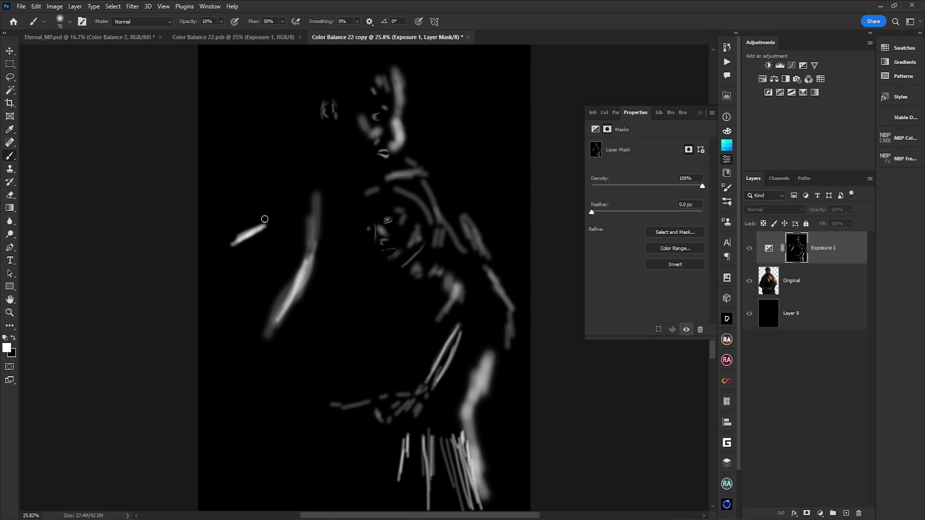
click(749, 249)
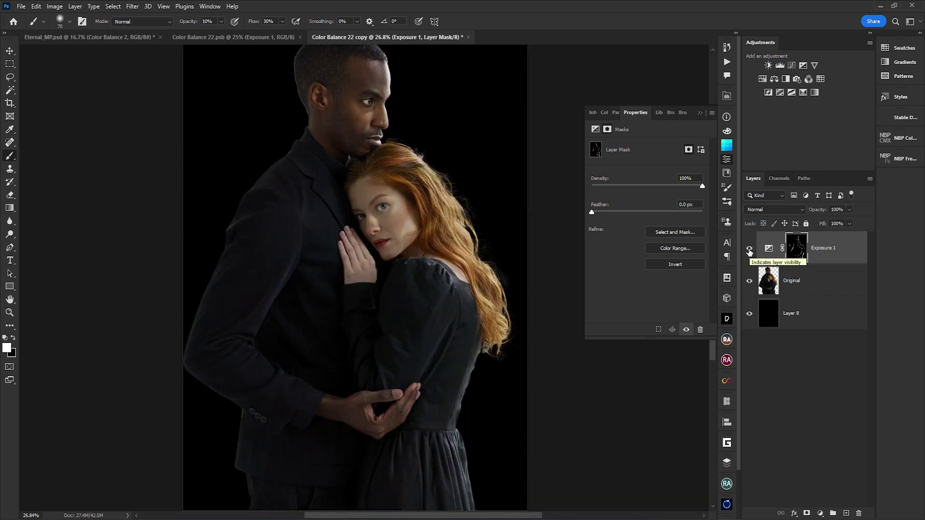
click(750, 250)
click(750, 249)
click(749, 250)
click(749, 249)
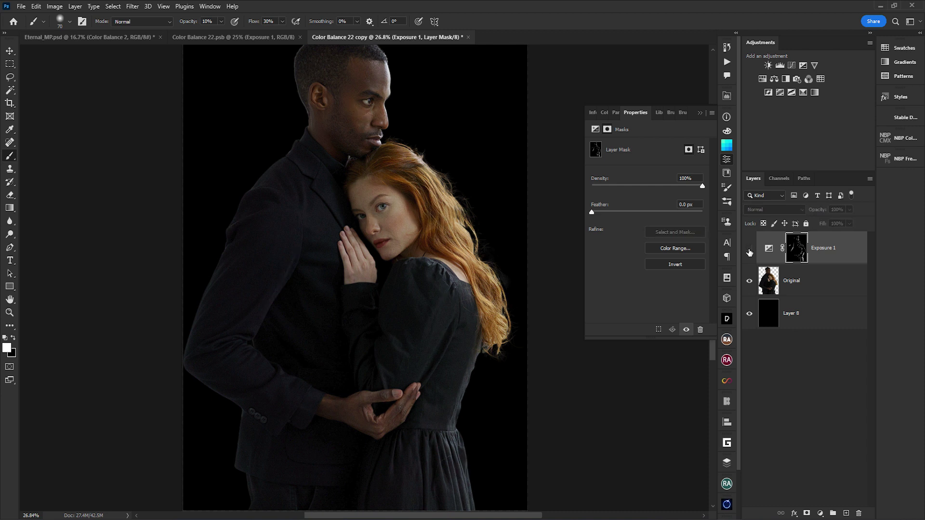
click(749, 250)
click(750, 249)
click(749, 249)
Add a Curves adjustment above the Exposure layer and brighten it, raising the upper point to input 174, output 194
click(777, 246)
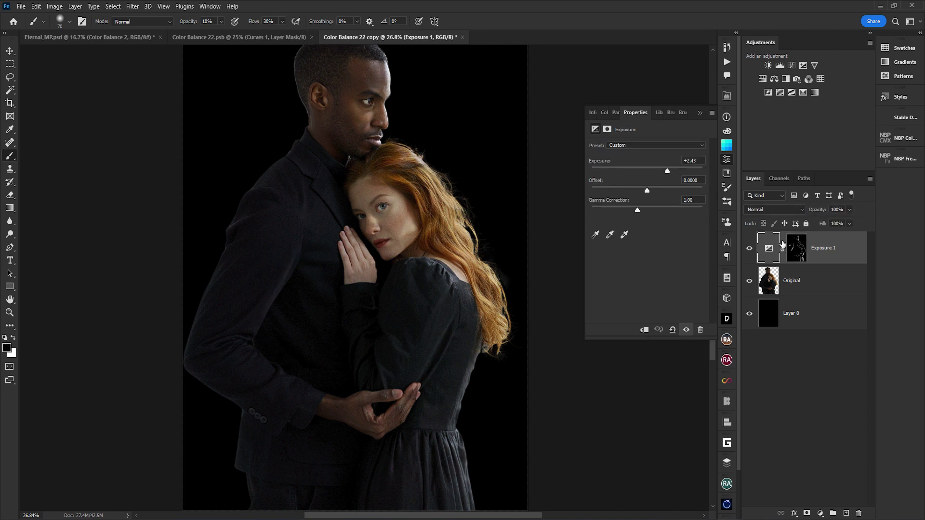
click(793, 67)
drag(632, 241, 632, 236)
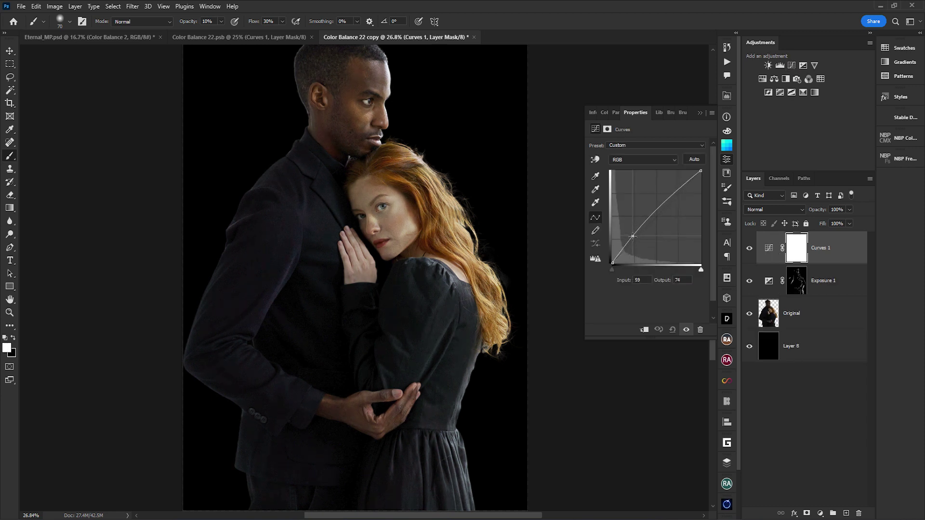
drag(673, 197, 673, 193)
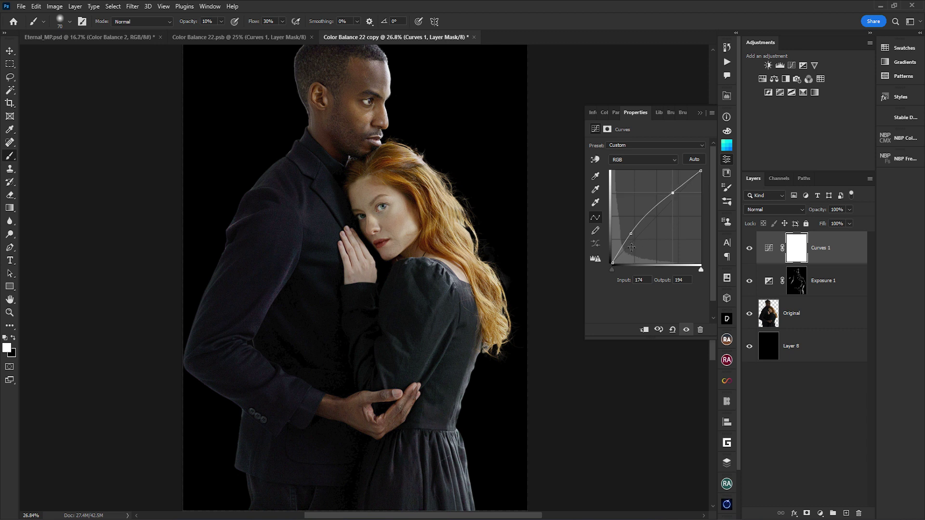
Invert the Curves mask to black and enlarge the brush to 200 px
click(794, 250)
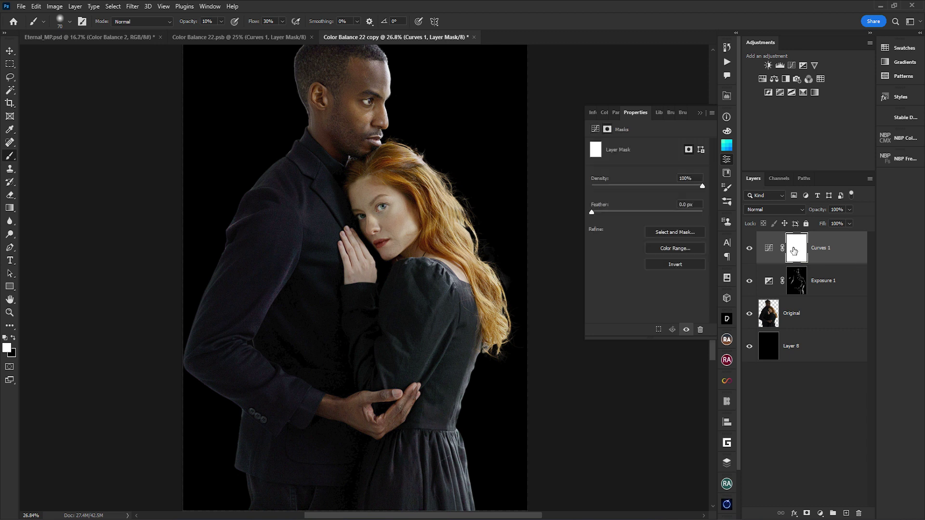
key(ctrl+i)
key(bracketright)
key(bracketright)
key(bracketright)
key(bracketright)
key(bracketright)
key(bracketright)
key(bracketright)
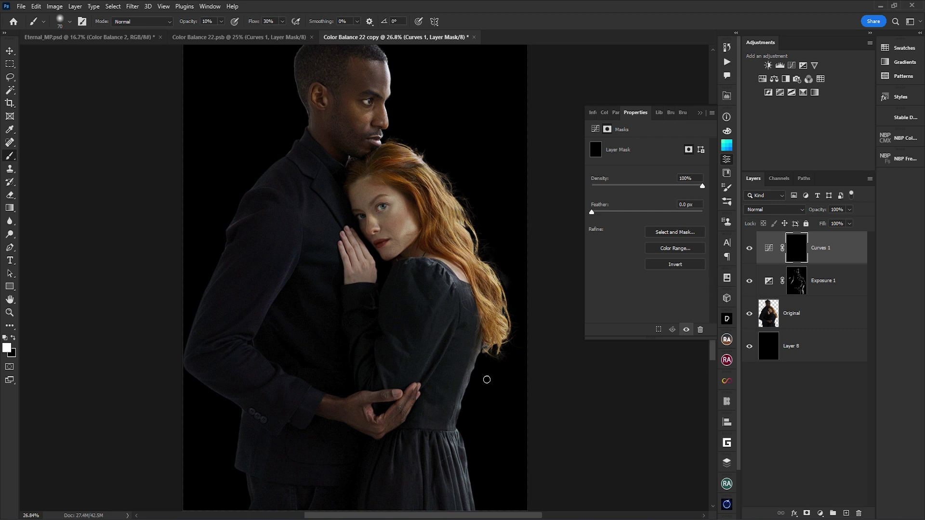
At 100% brush opacity, separate the couple's skin and hair on the Curves mask so only their clothing is brightened
key(ctrl+minus)
key(ctrl+minus)
key(ctrl+plus)
mouse_move(397, 327)
mouse_down()
mouse_move(392, 299)
mouse_move(397, 331)
mouse_up()
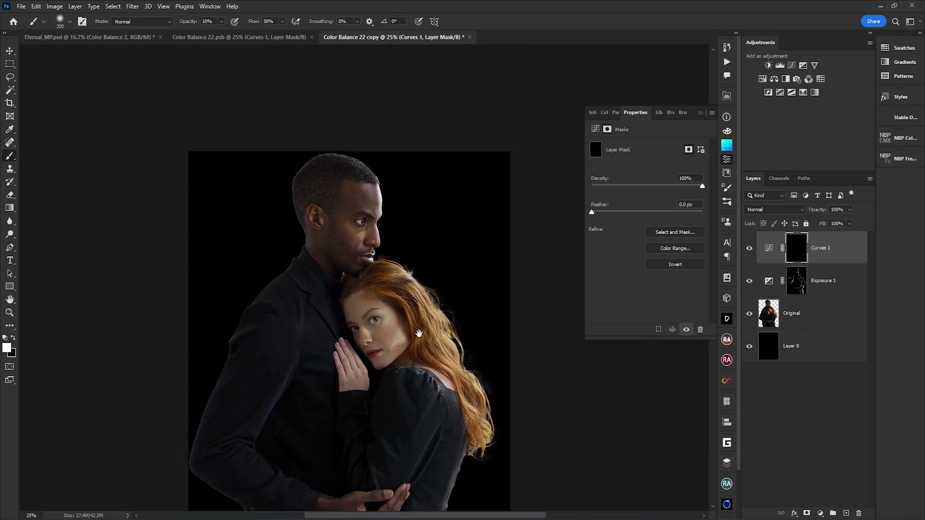
key(ctrl+plus)
key(0)
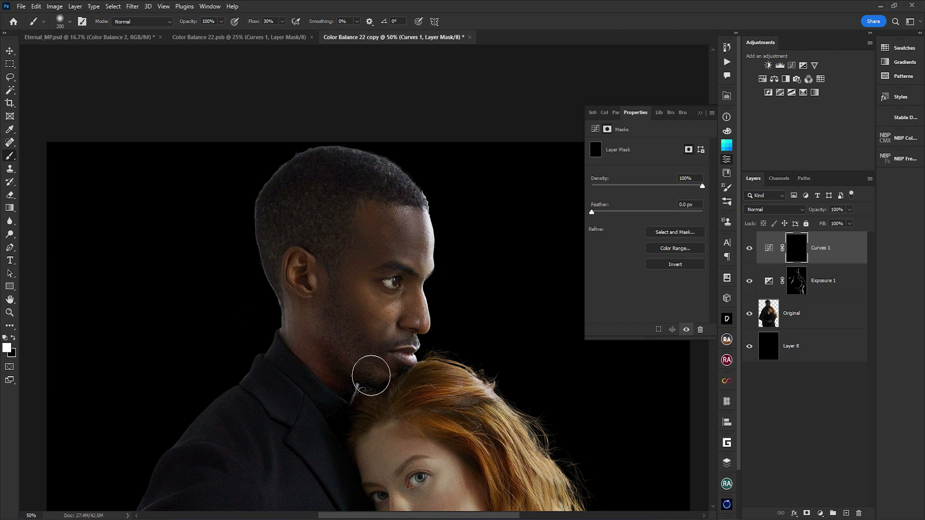
mouse_move(371, 374)
mouse_down()
mouse_move(432, 272)
mouse_move(444, 227)
mouse_move(448, 453)
mouse_up()
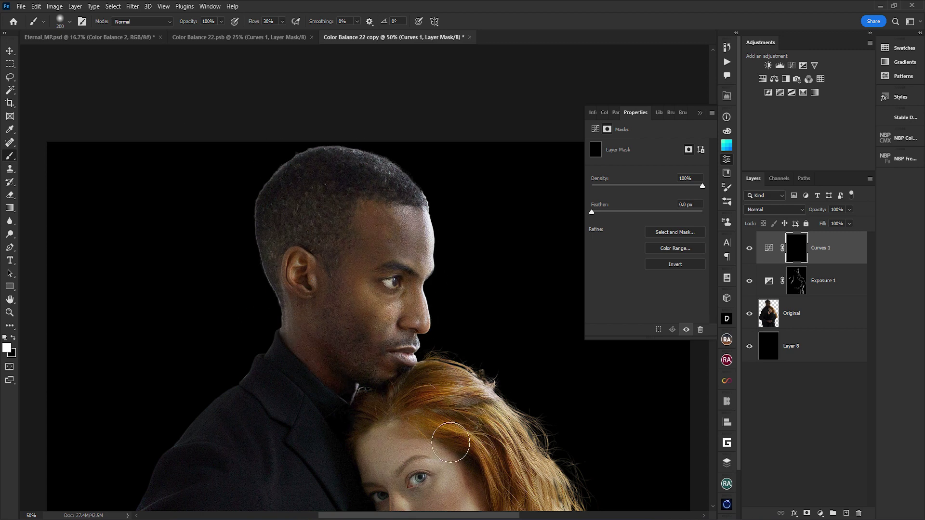
drag(470, 381, 286, 117)
mouse_move(290, 145)
mouse_down()
mouse_move(268, 178)
mouse_move(241, 279)
mouse_up()
key(ctrl+minus)
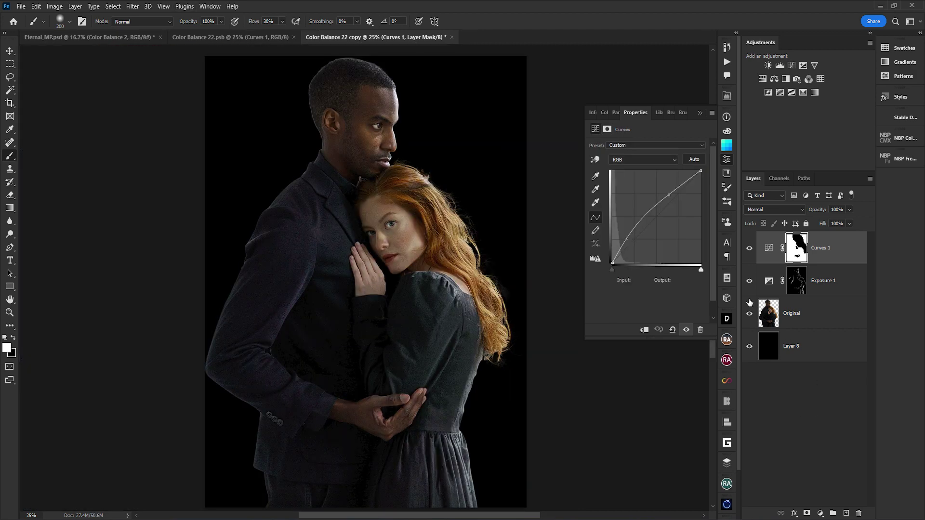
Compare the clothing with the Curves 1 adjustment hidden and shown
click(749, 249)
click(749, 249)
click(749, 249)
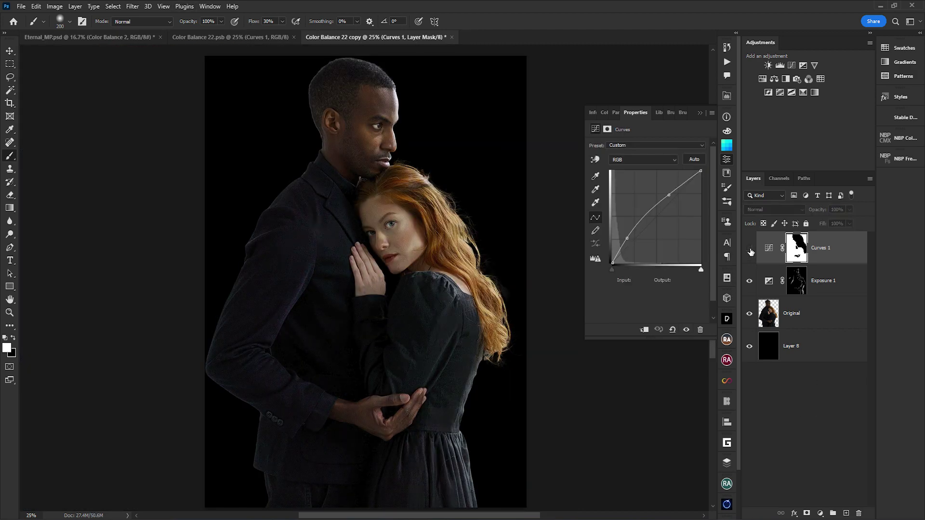
click(750, 249)
click(750, 248)
click(750, 249)
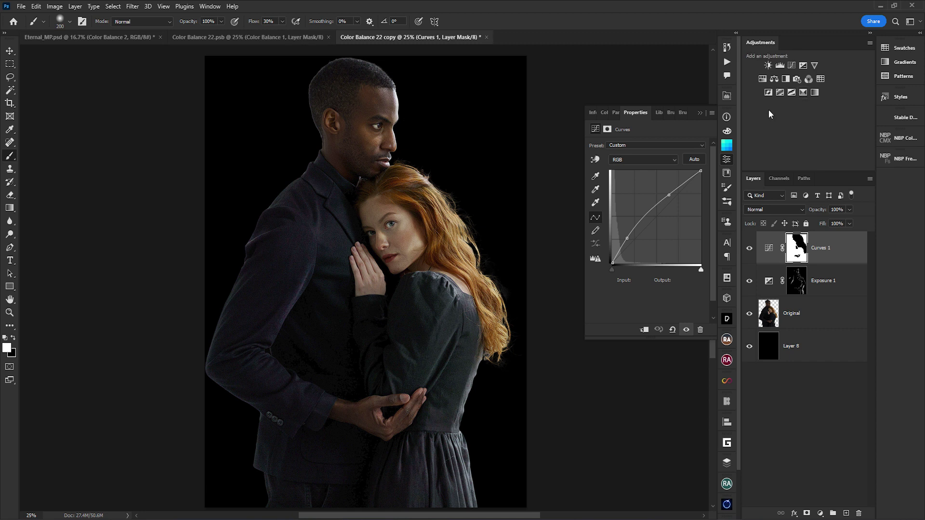
Add a Color Balance adjustment and replace its mask with a copy of the Curves 1 mask
click(774, 80)
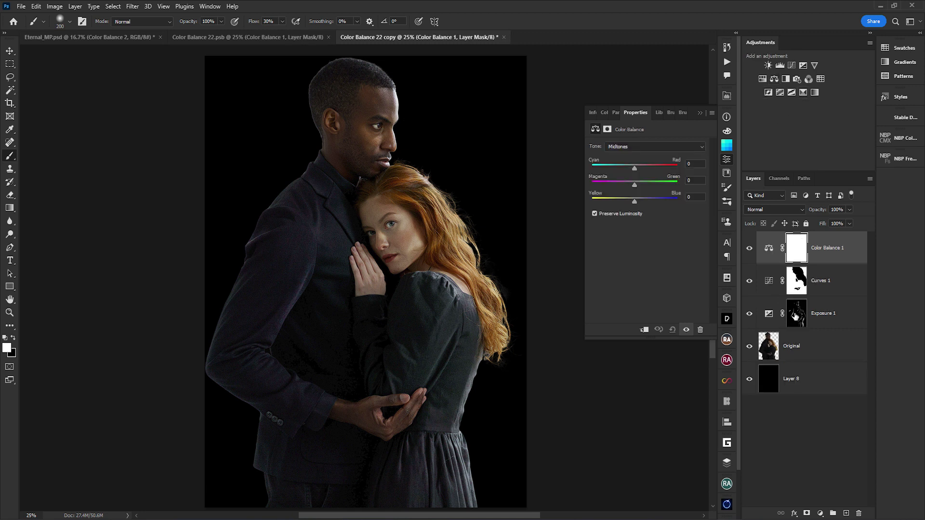
drag(797, 288, 798, 251)
key(Return)
Set the Color Balance midtones to -3 Cyan–Red, +16 Magenta–Green and +25 Yellow–Blue, enter 25 for another tonal range, and compare before and after
text(-3)
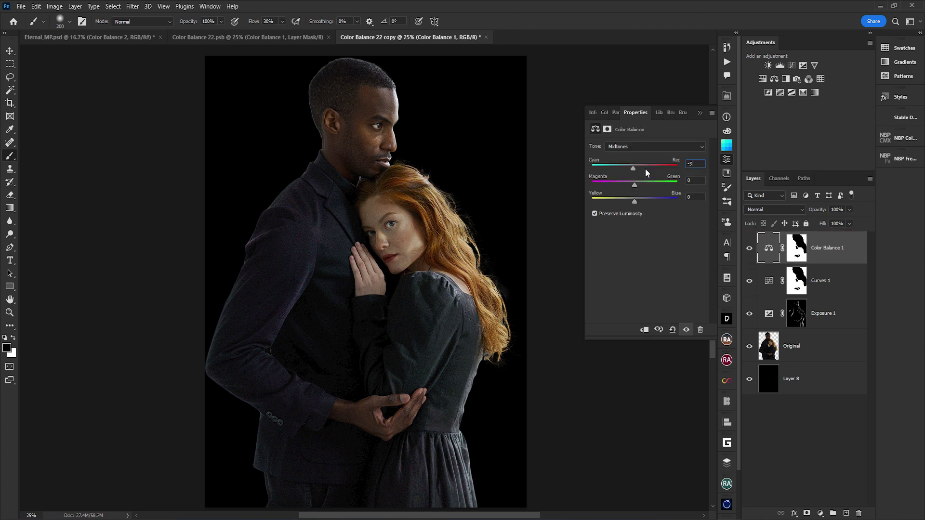
key(Tab)
text(16)
key(Tab)
text(25)
click(621, 151)
click(620, 169)
text(25)
key(Tab)
click(750, 248)
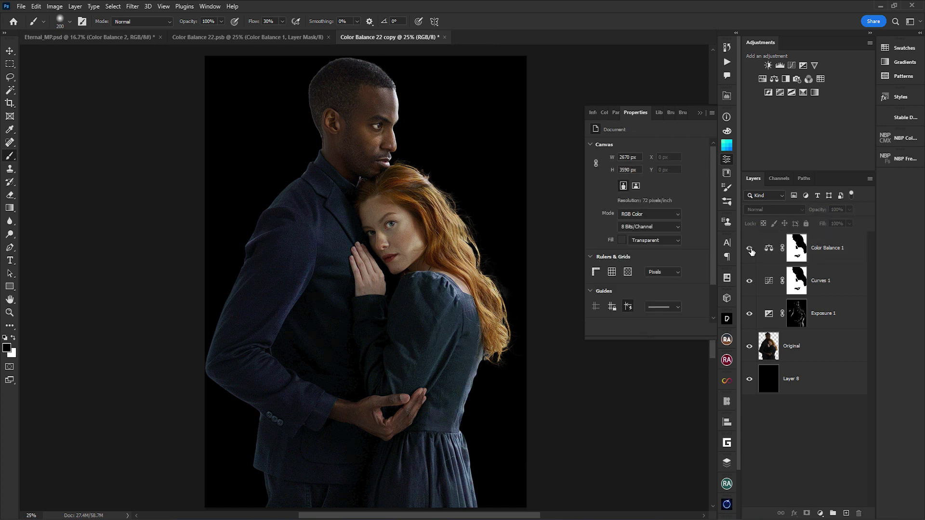
click(751, 249)
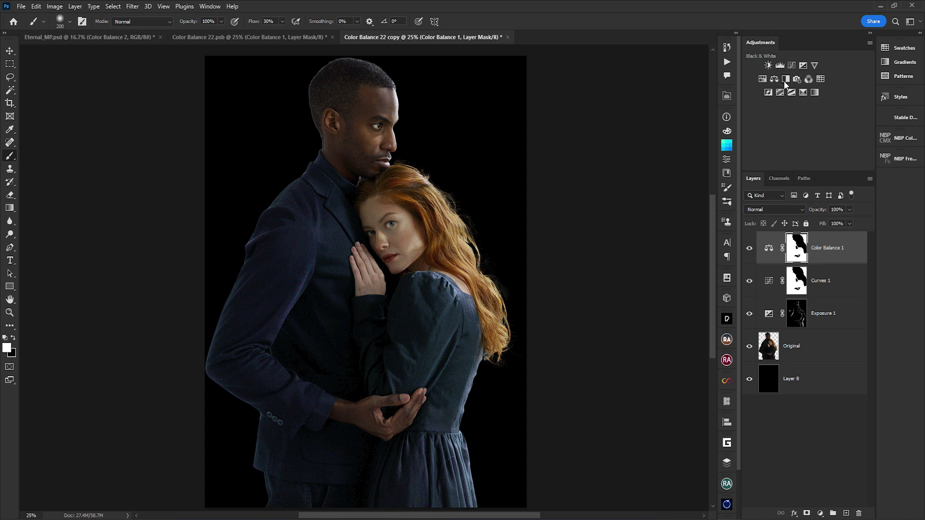
Add a Black & White adjustment with a copy of the Color Balance mask, inverted to affect only skin and hair
click(786, 79)
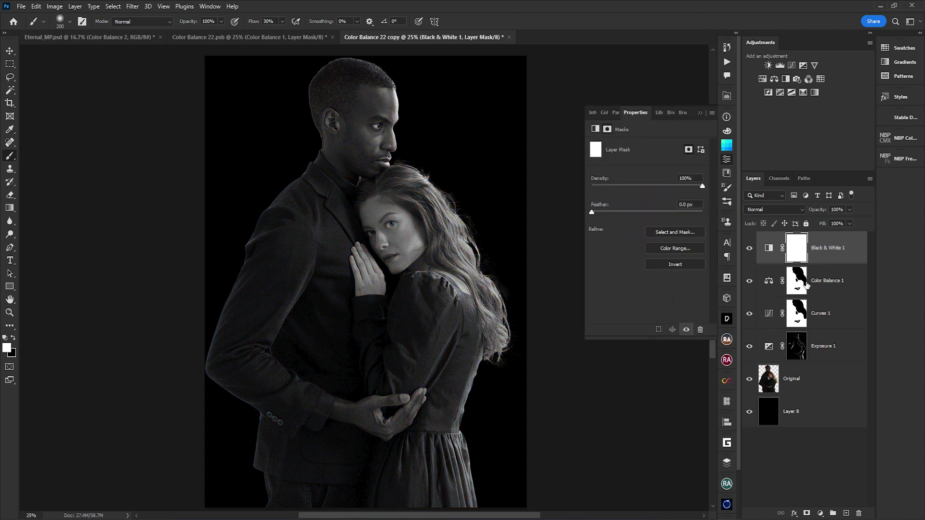
drag(807, 285, 798, 250)
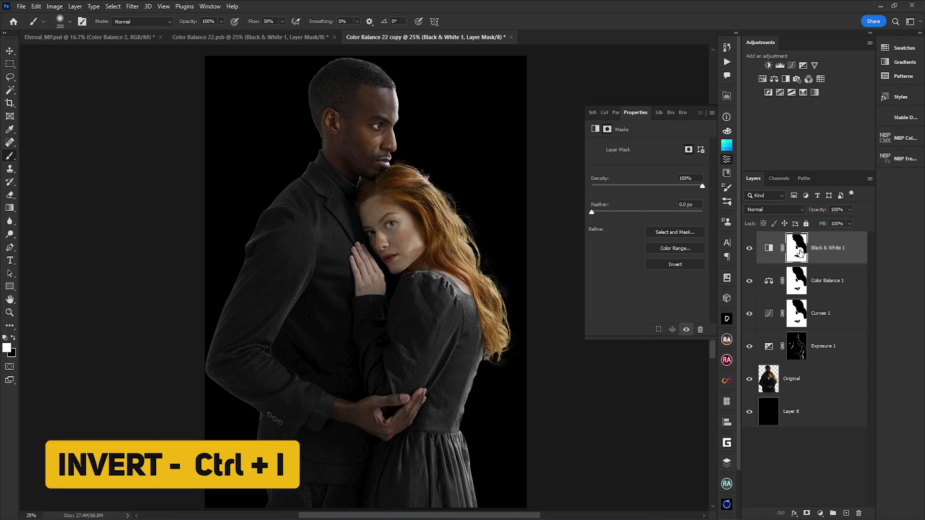
key(ctrl+i)
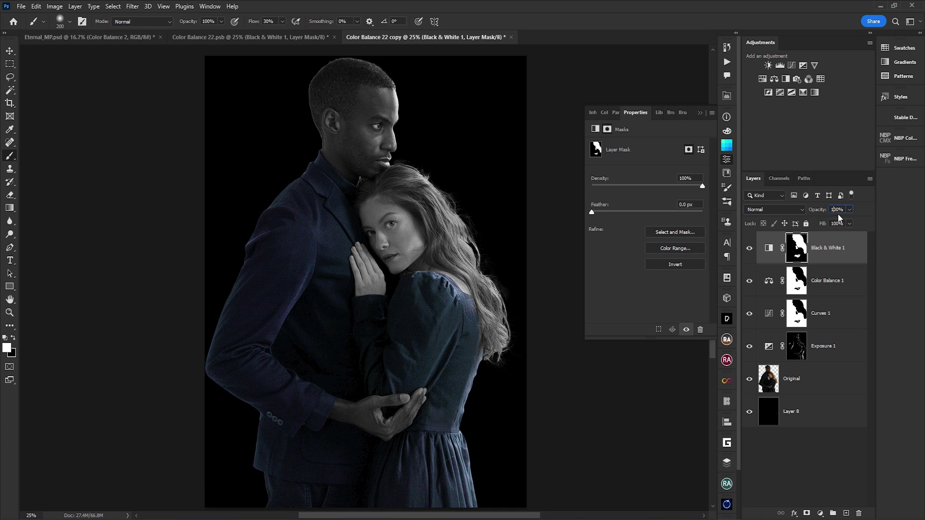
Lower the Black & White layer's opacity to 35% and compare the skin and hair before and after
text(35)
click(768, 248)
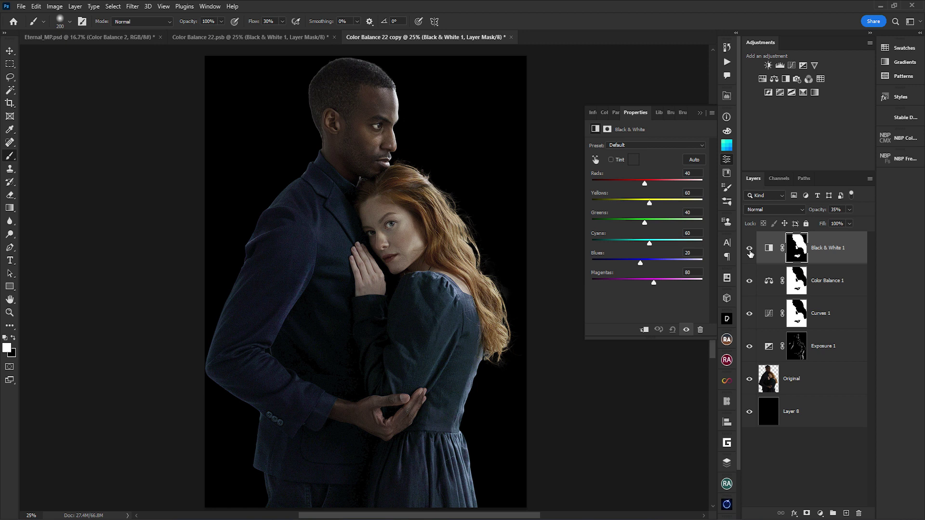
click(749, 251)
click(750, 250)
click(749, 251)
click(749, 252)
Add a second Curves adjustment using the Black & White mask and shape a gentle contrast S-curve for skin and hair
click(793, 65)
drag(798, 249, 799, 250)
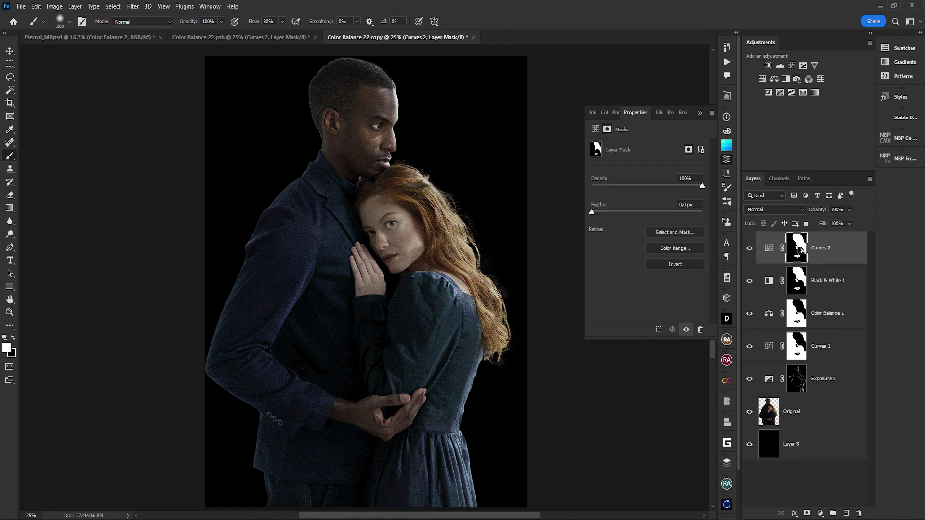
click(769, 248)
click(634, 243)
drag(677, 194, 678, 193)
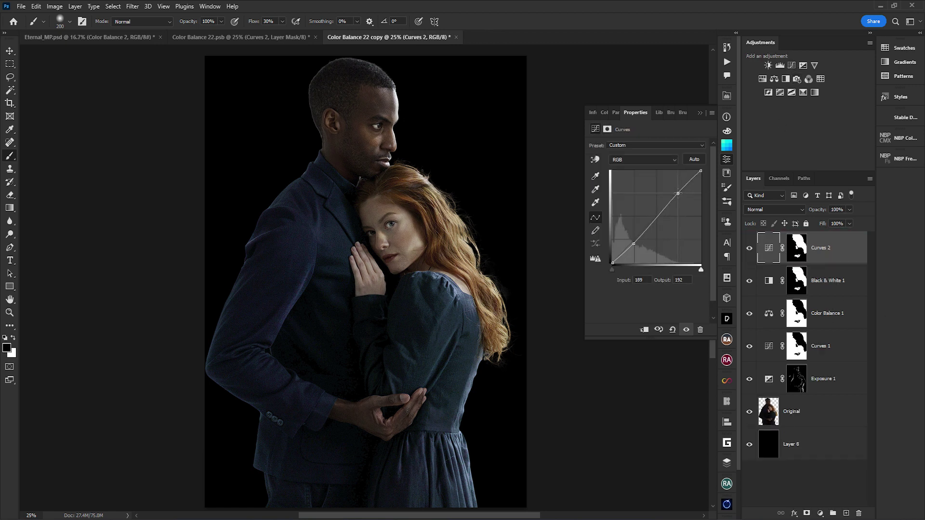
drag(634, 244, 636, 244)
click(763, 256)
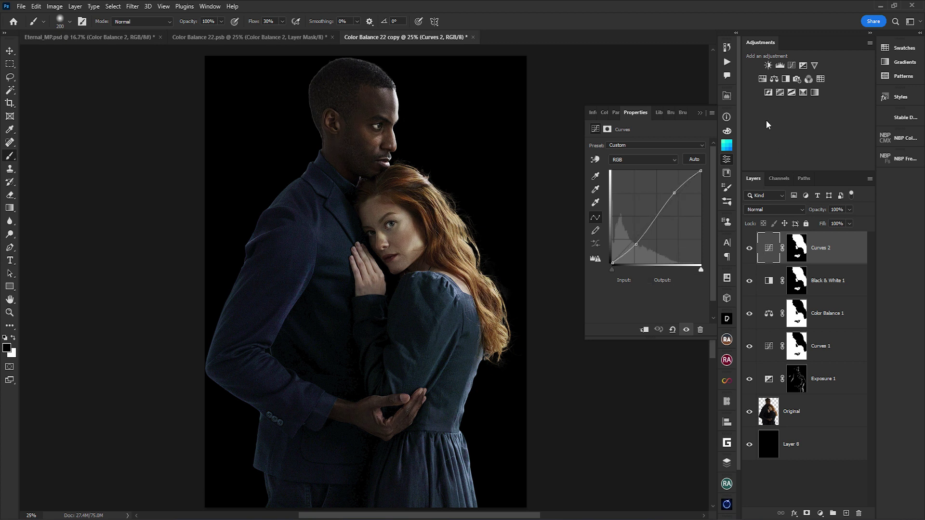
Add a second Color Balance adjustment with a copy of the Curves 2 mask and set its Cyan–Red to -24
click(774, 79)
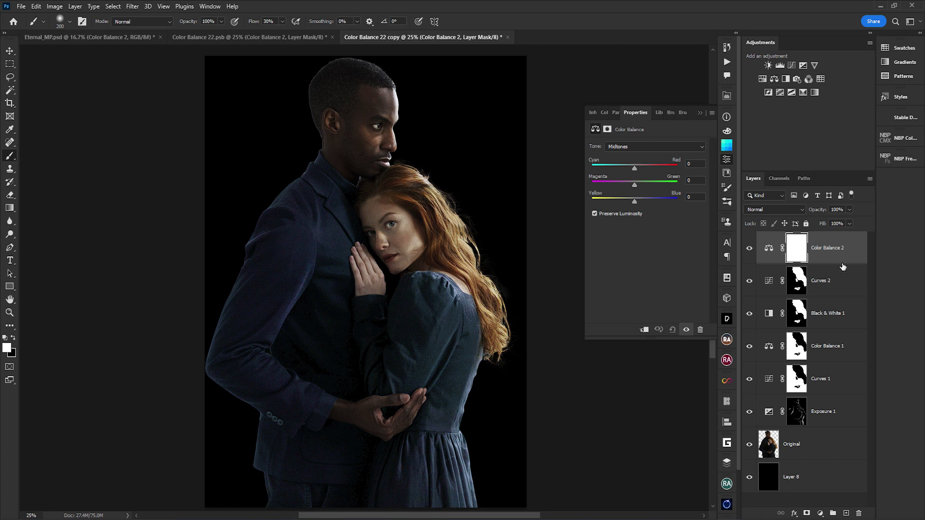
drag(796, 295, 796, 250)
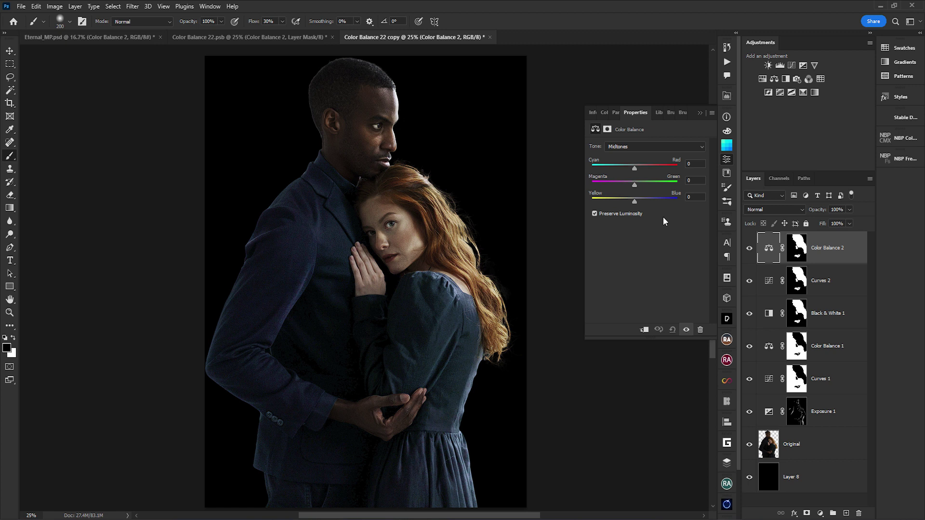
click(764, 239)
text(-24)
key(Tab)
key(Return)
Convert the layers from Color Balance 2 down to Original into one smart object and hide the black background layer
shift+click(838, 453)
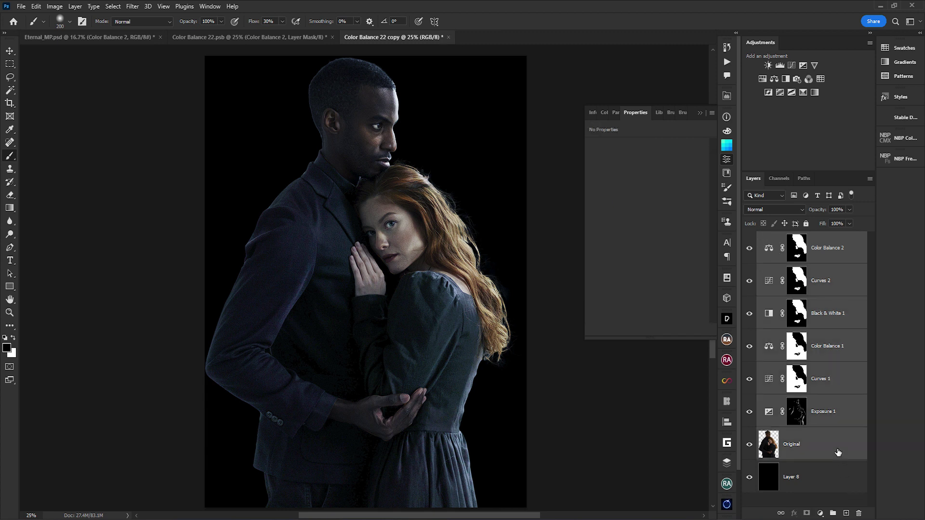
key(F2)
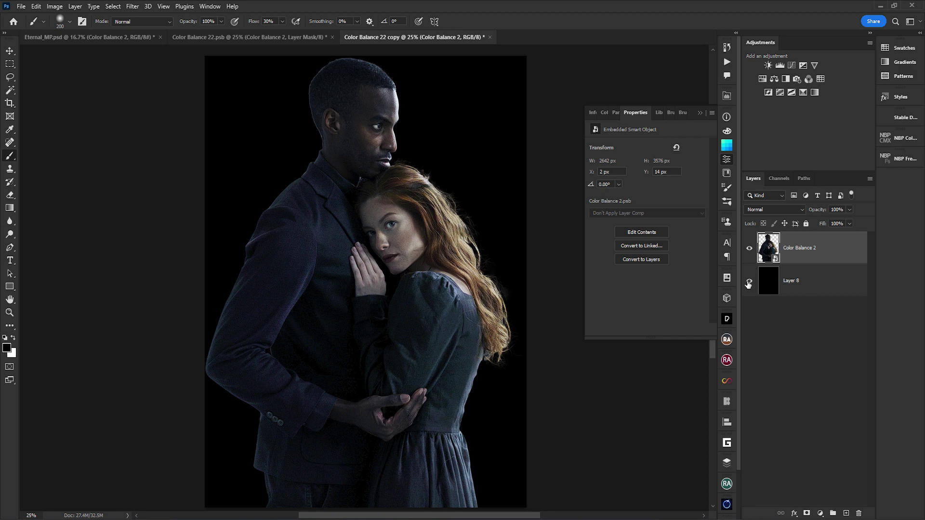
click(749, 281)
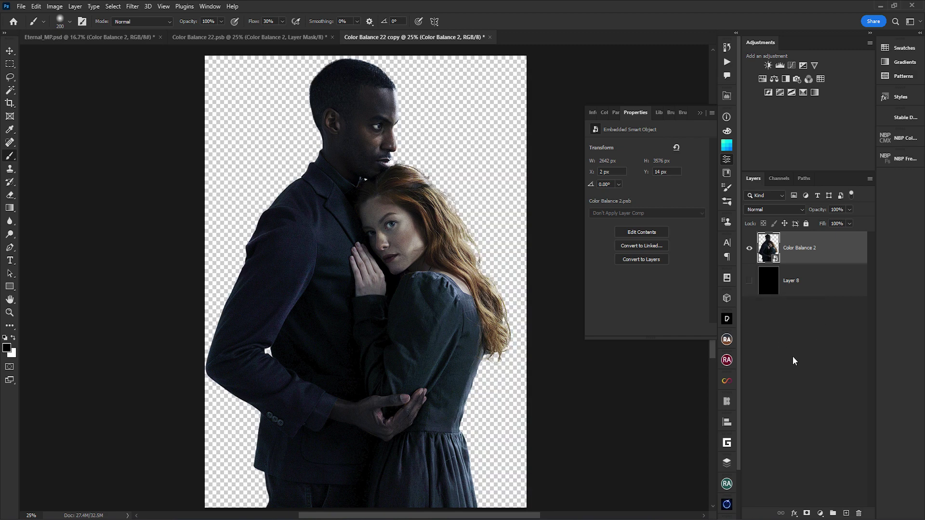
Start a new document and switch its size unit to inches
key(ctrl+n)
key(Tab)
key(Tab)
key(Tab)
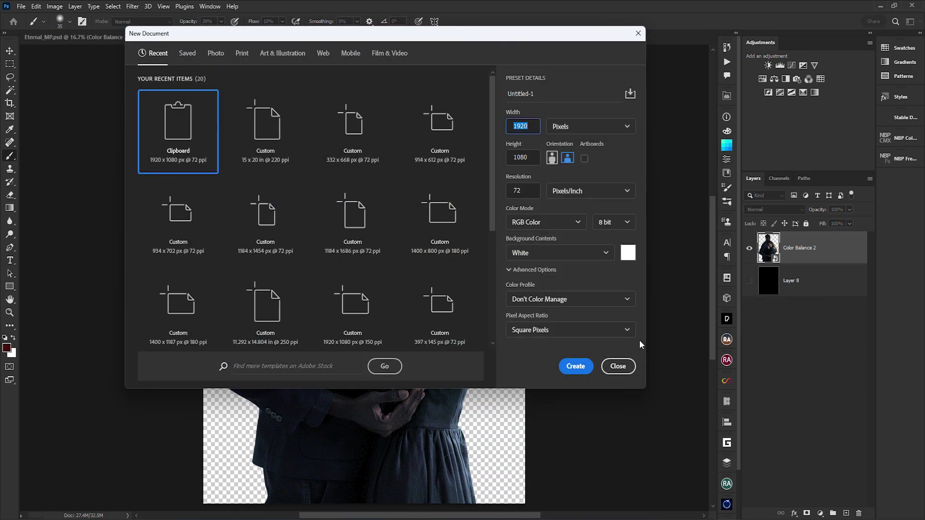
key(Tab)
key(space)
key(Down)
key(Return)
Set the new document to 15 inches wide by 20 inches high, enter its resolution, and create it
key(shift+Tab)
text(15)
key(Tab)
text(20)
key(Tab)
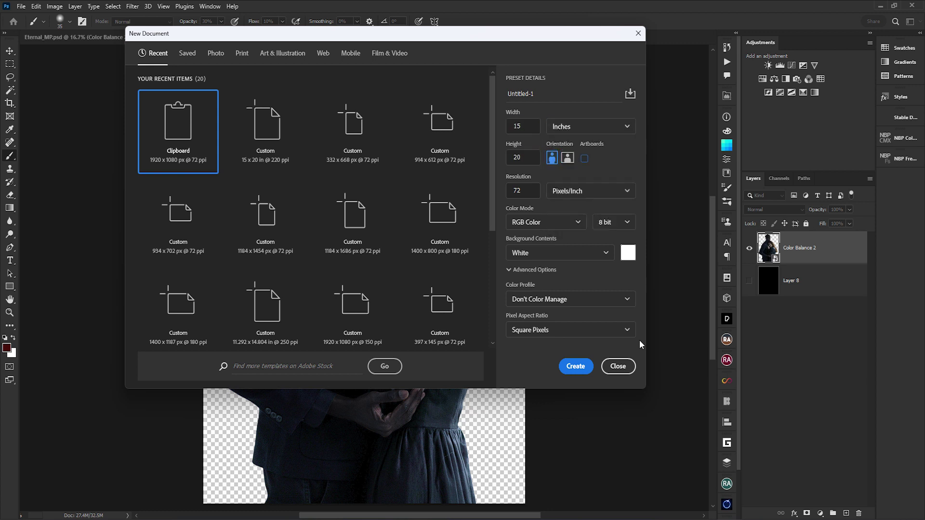
key(Tab)
text(30)
click(573, 367)
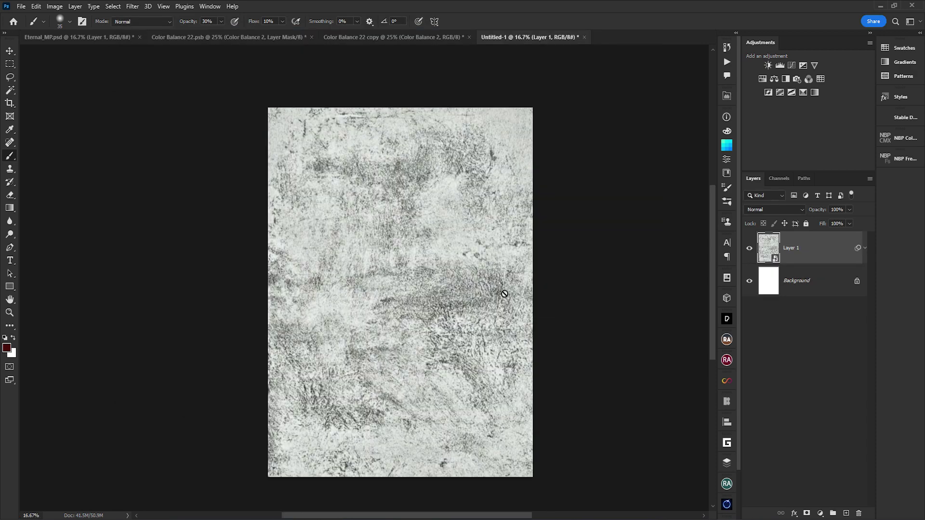
Invert the grunge texture on Layer 1 so it turns dark
key(ctrl+i)
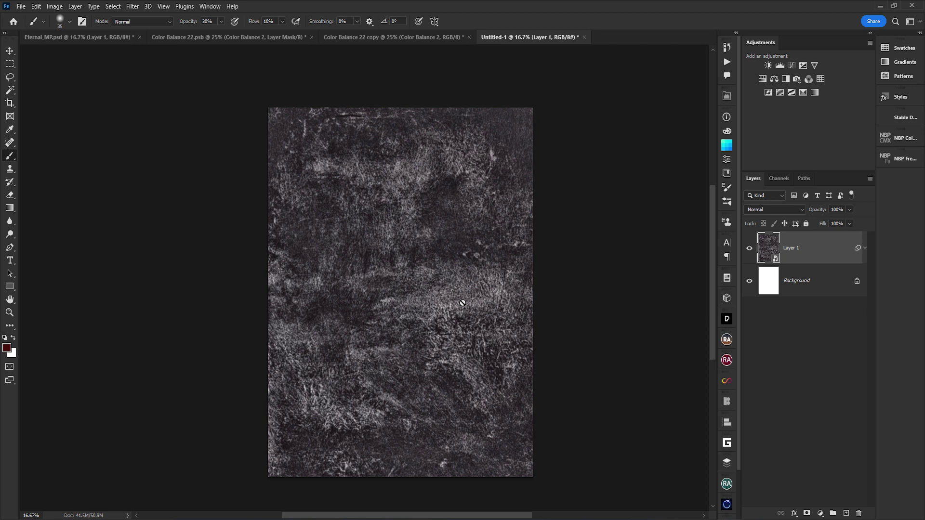
key(ctrl+alt+f)
click(550, 274)
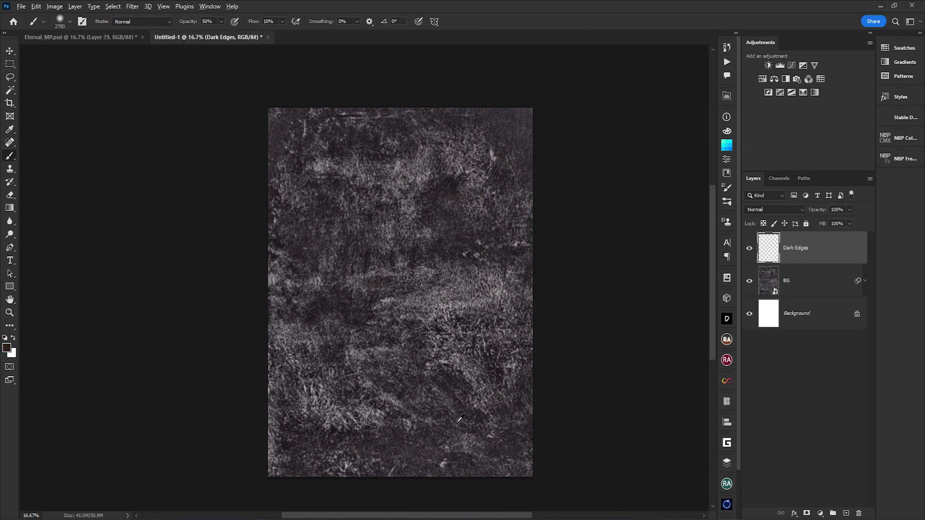
Darken the background's bottom and side edges on the Dark Edges layer with a very large soft brush at low flow
mouse_move(451, 375)
mouse_down()
mouse_move(430, 413)
mouse_move(525, 339)
mouse_move(526, 403)
mouse_move(457, 479)
mouse_move(312, 439)
mouse_move(411, 426)
mouse_move(317, 420)
mouse_move(252, 388)
mouse_up()
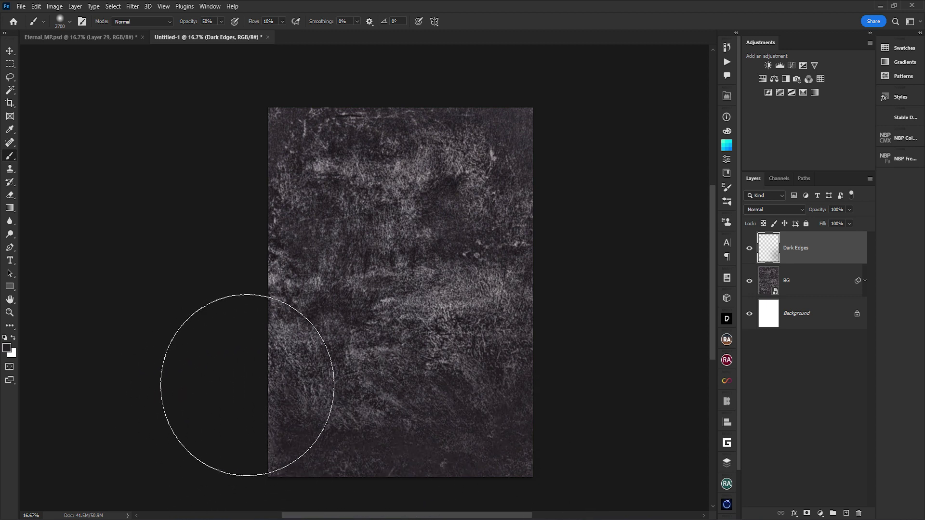
mouse_move(477, 113)
mouse_down()
mouse_move(274, 289)
mouse_move(540, 456)
mouse_up()
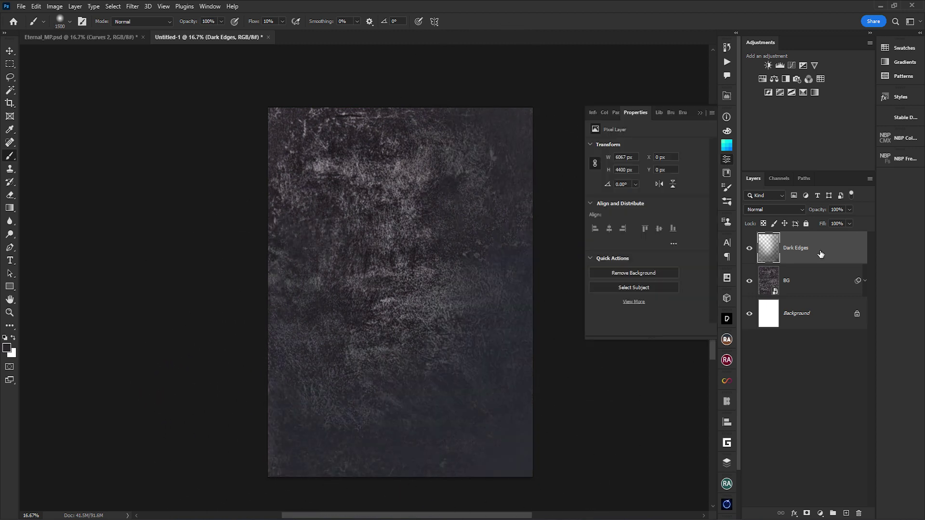
Add a Curves adjustment above Dark Edges and raise the RGB midtones to brighten the texture
click(791, 94)
drag(644, 231, 645, 201)
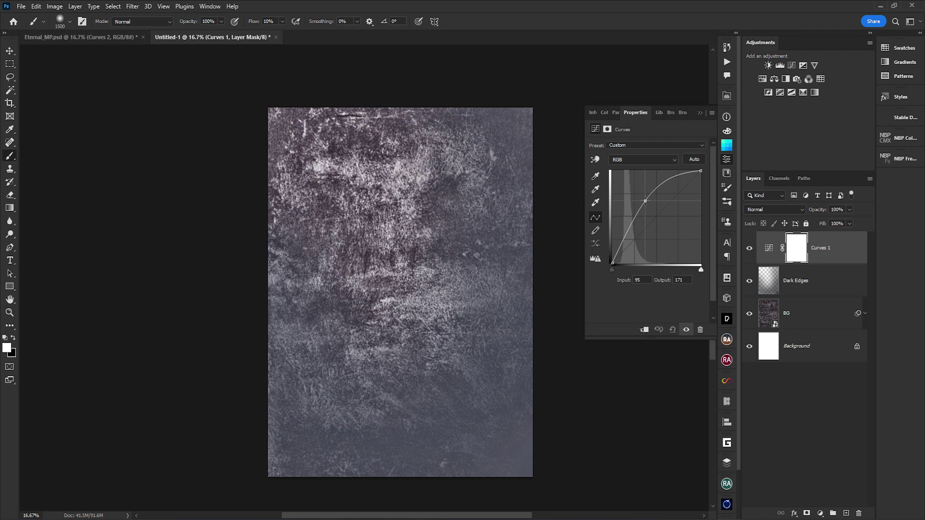
drag(646, 201, 648, 206)
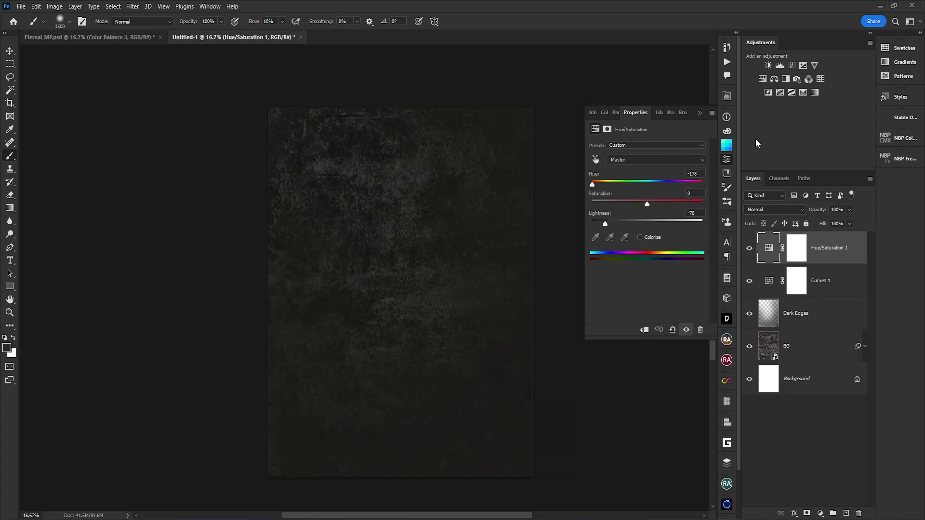
Add a Color Balance adjustment above Hue/Saturation 1 and set the midtones' Yellow–Blue value to 25
click(773, 79)
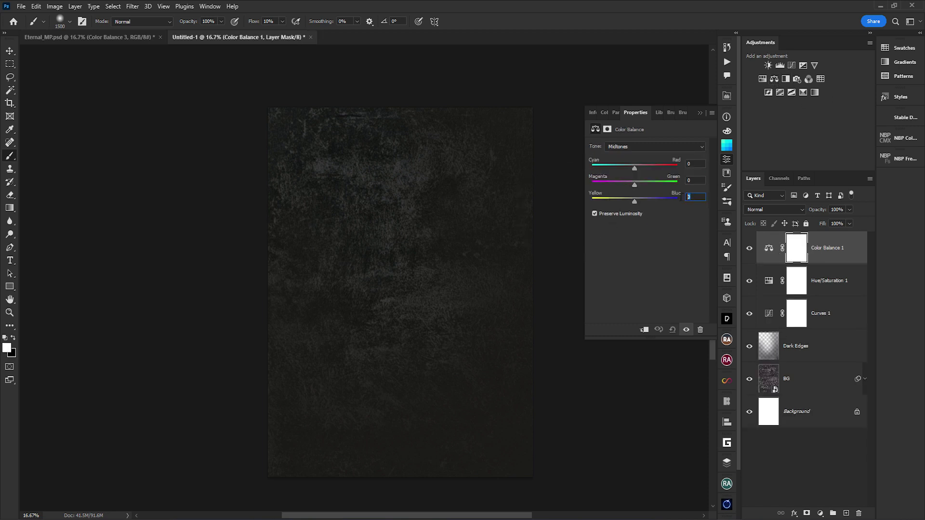
text(25)
scroll(351, 351, up, 2)
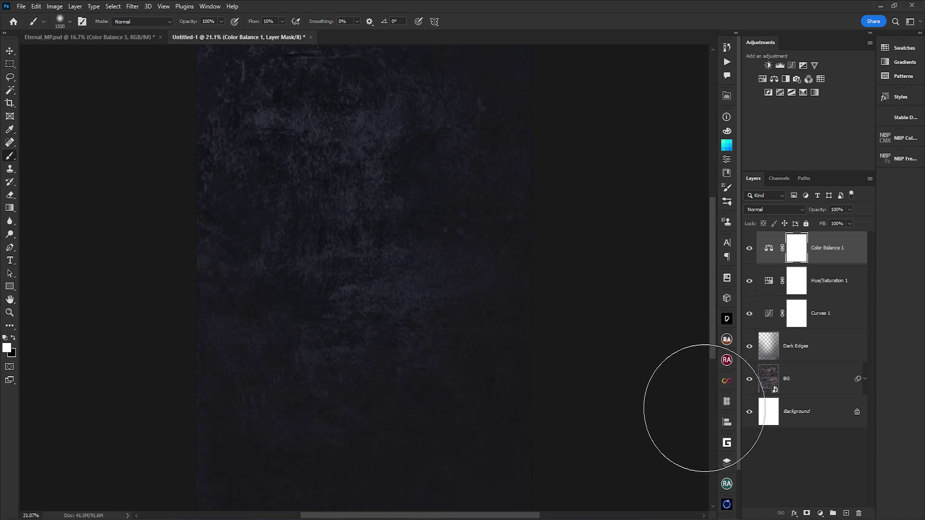
Group the layers from Color Balance 1 down to the BG texture and name the group BG
click(819, 381)
shift+click(856, 254)
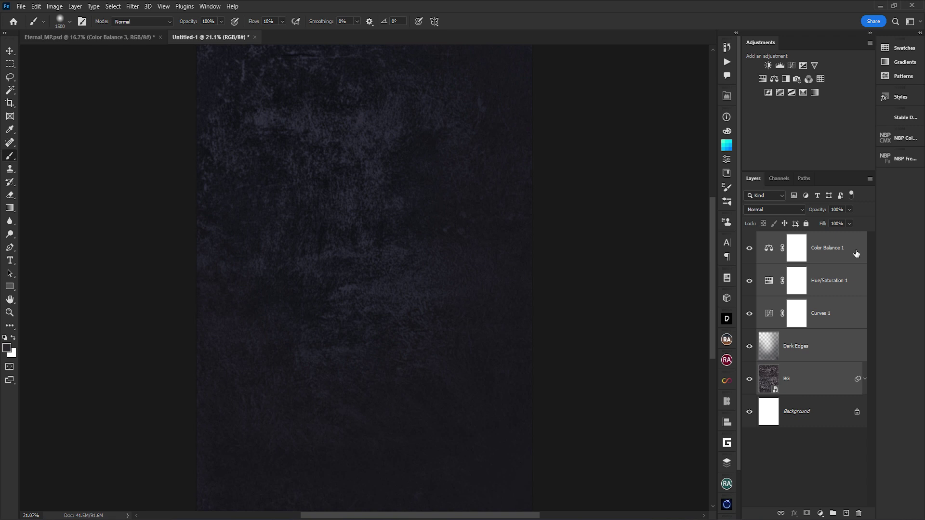
key(ctrl+g)
double_click(789, 238)
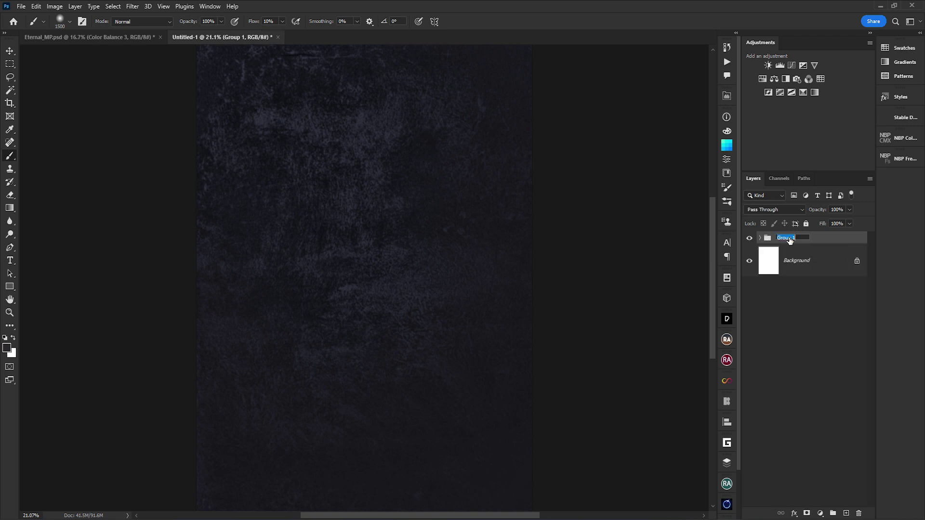
text(BG)
key(Return)
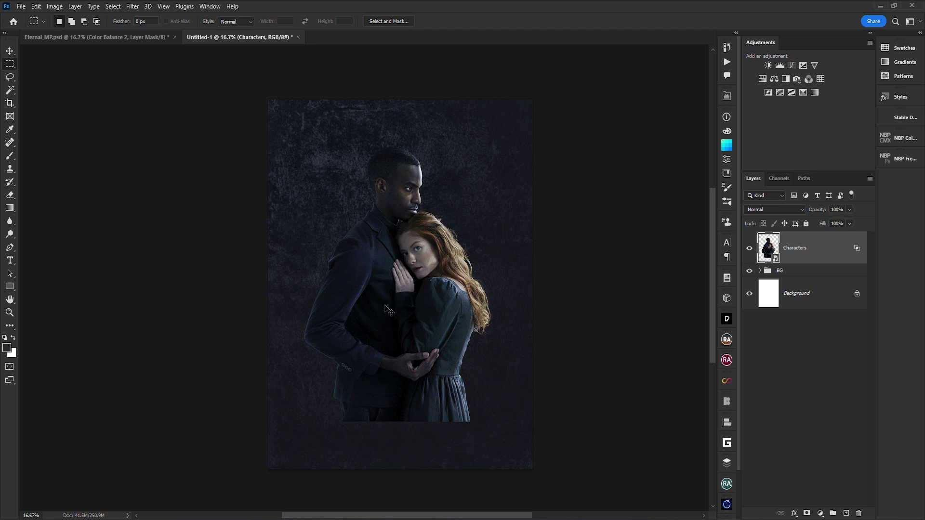
Nudge the couple into position on the poster and add a layer mask to the Characters layer
drag(392, 306, 387, 305)
key(ctrl+shift+m)
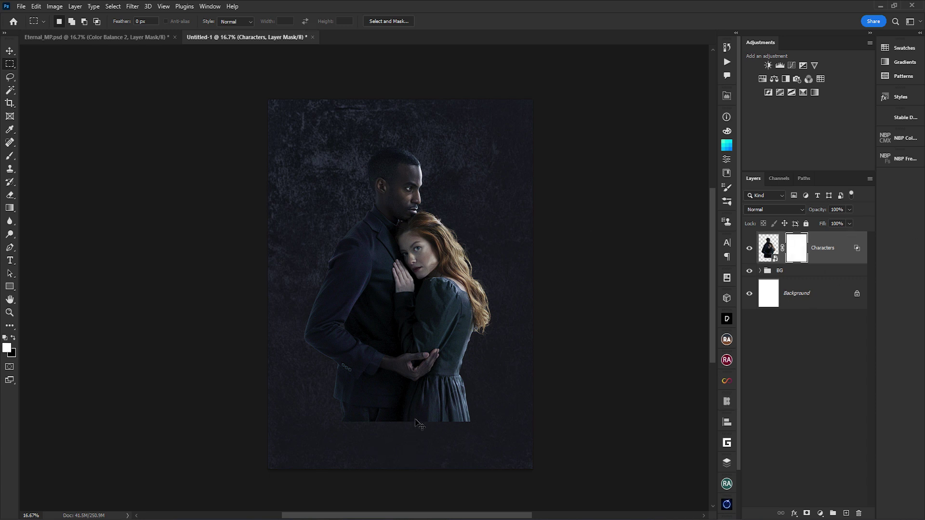
Paint black on the Characters mask with a hard 125 px brush at 100% flow to hide the skirt's lower outer edge
scroll(421, 425, up, 3)
key(b)
key(x)
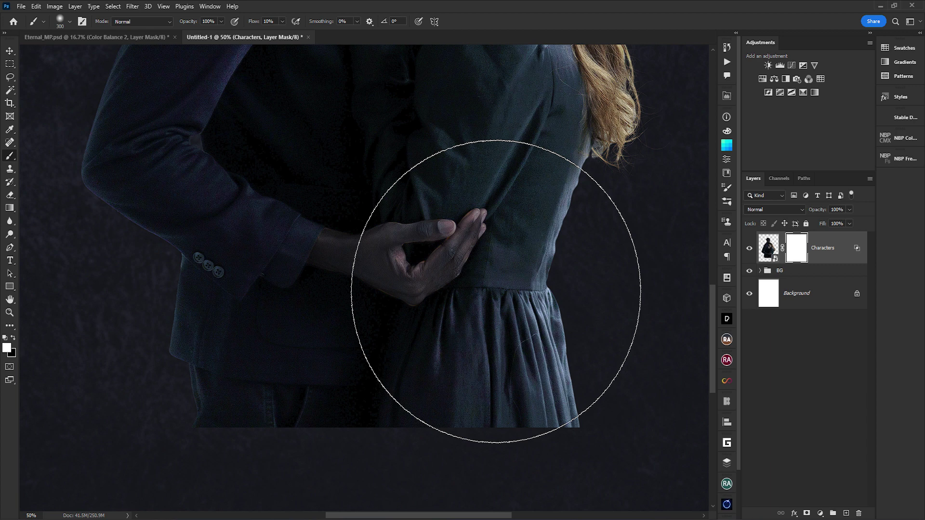
key(x)
alt+right_click(566, 283)
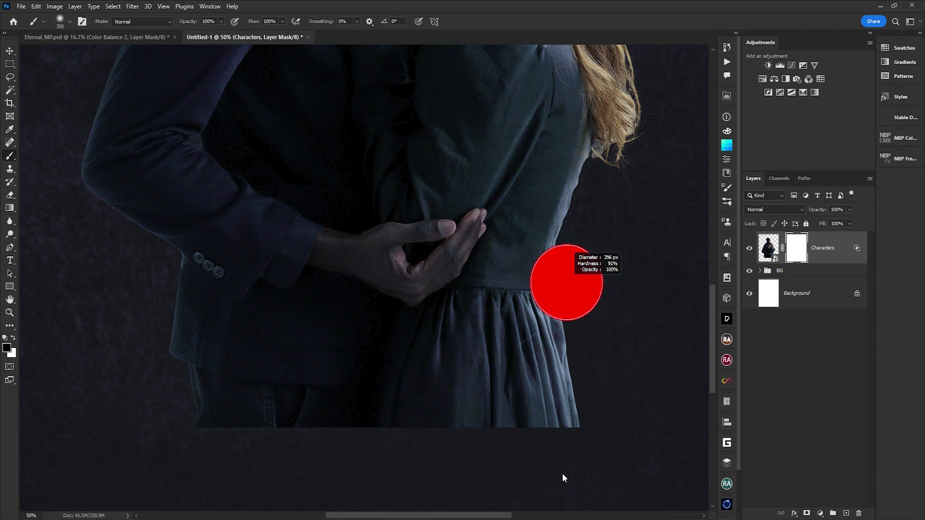
key(bracketleft)
key(bracketleft)
key(bracketleft)
key(bracketleft)
key(bracketleft)
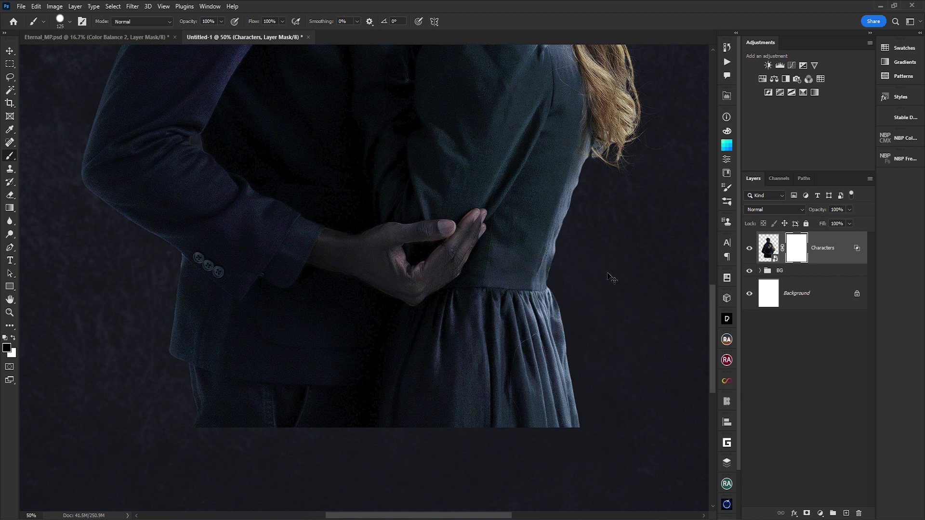
mouse_move(589, 226)
mouse_down()
mouse_move(512, 350)
mouse_move(463, 393)
mouse_move(566, 343)
mouse_move(549, 432)
mouse_up()
scroll(297, 107, up, 5)
scroll(285, 207, down, 4)
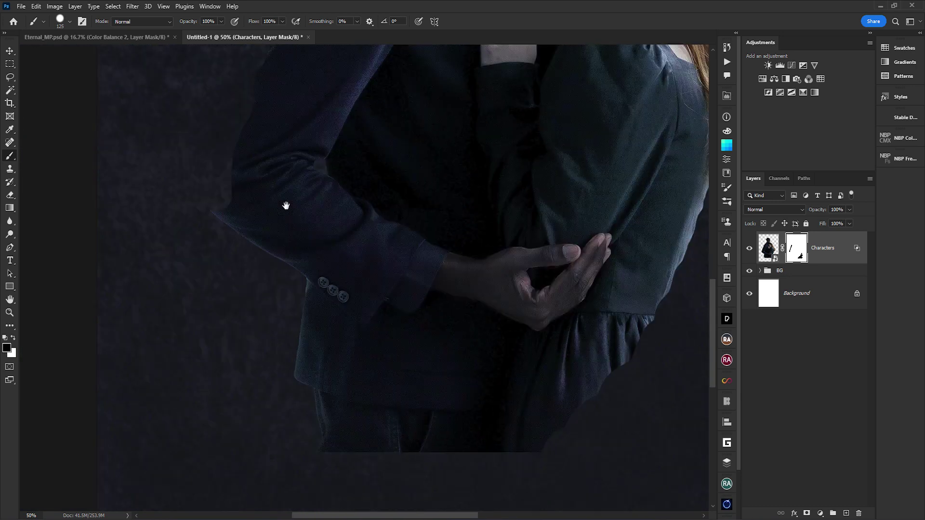
Mask away the bottom of the man's jacket and trousers along a diagonal edge, refining it with a 50 px brush
drag(296, 374, 448, 448)
key(ctrl+plus)
key(ctrl+plus)
key(bracketleft)
key(bracketleft)
key(bracketleft)
key(bracketleft)
key(bracketleft)
key(bracketleft)
drag(289, 318, 484, 413)
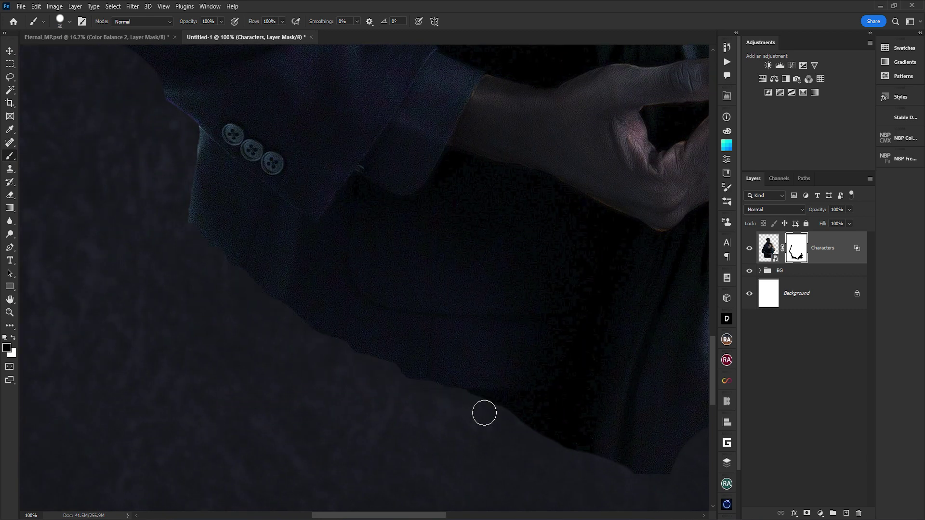
scroll(461, 323, up, 6)
scroll(461, 322, left, 5)
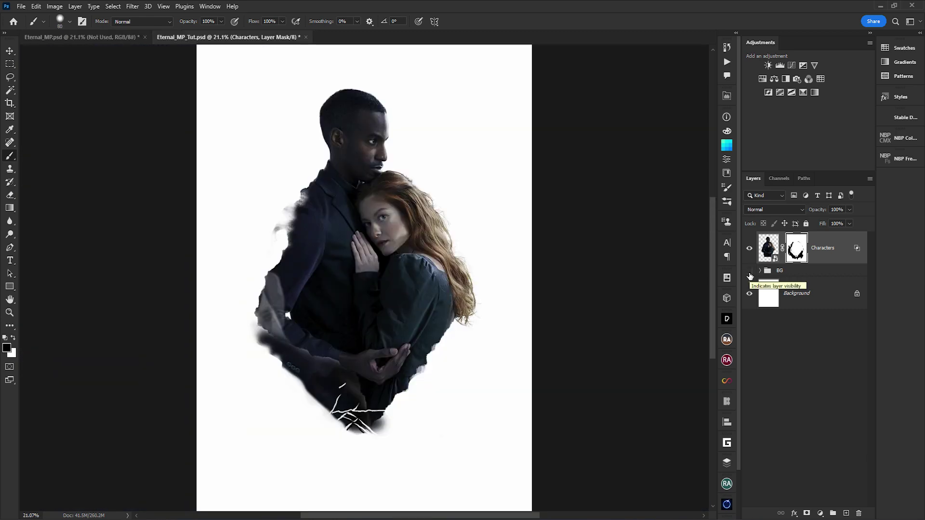
Show the BG group and add a Color Lookup adjustment using well-see.CUBE, clipped to the Characters layer
click(749, 271)
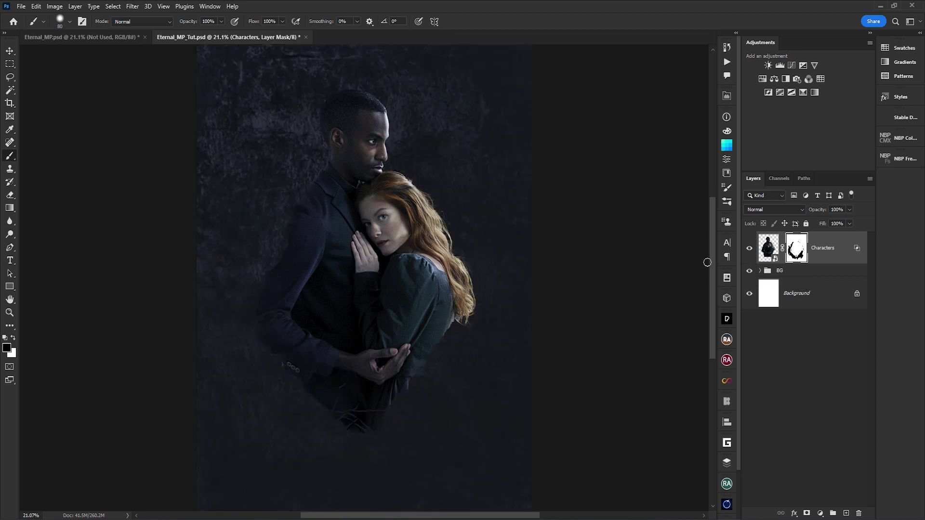
click(820, 79)
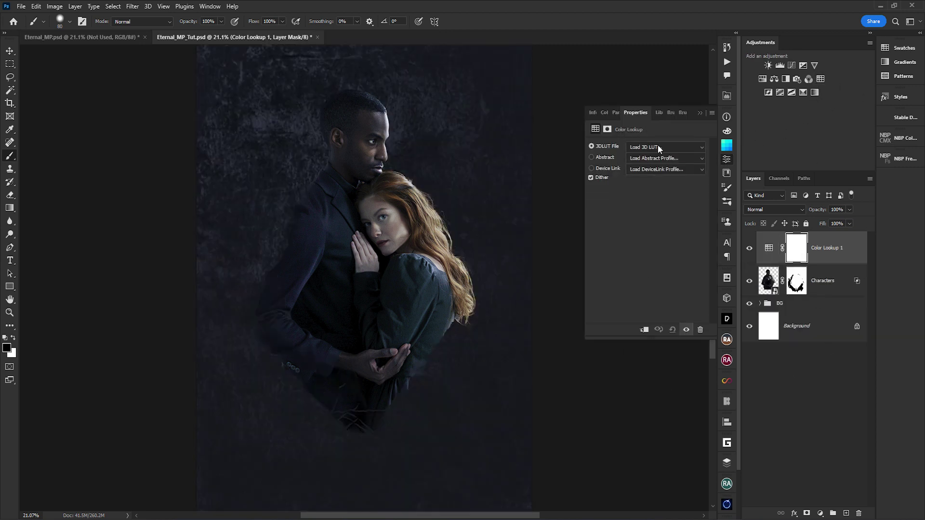
click(659, 146)
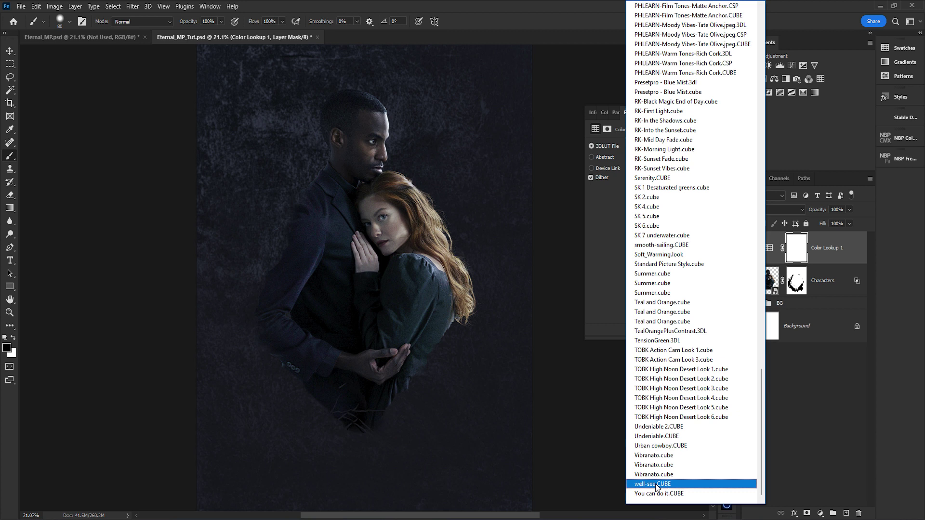
click(655, 483)
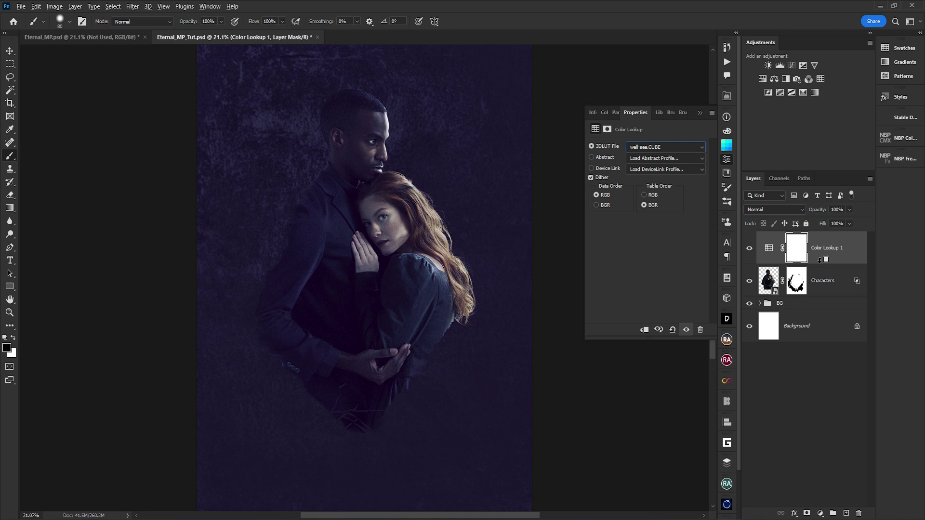
alt+click(820, 260)
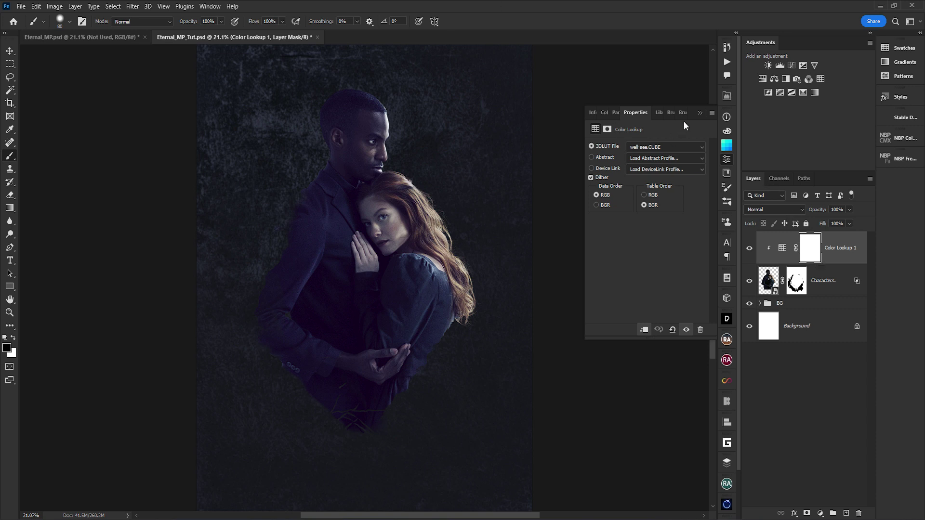
click(698, 112)
Try hiding Color Lookup 1 and raising the Blue channel with a Curves adjustment, and undo both changes
key(ctrl+comma)
click(792, 66)
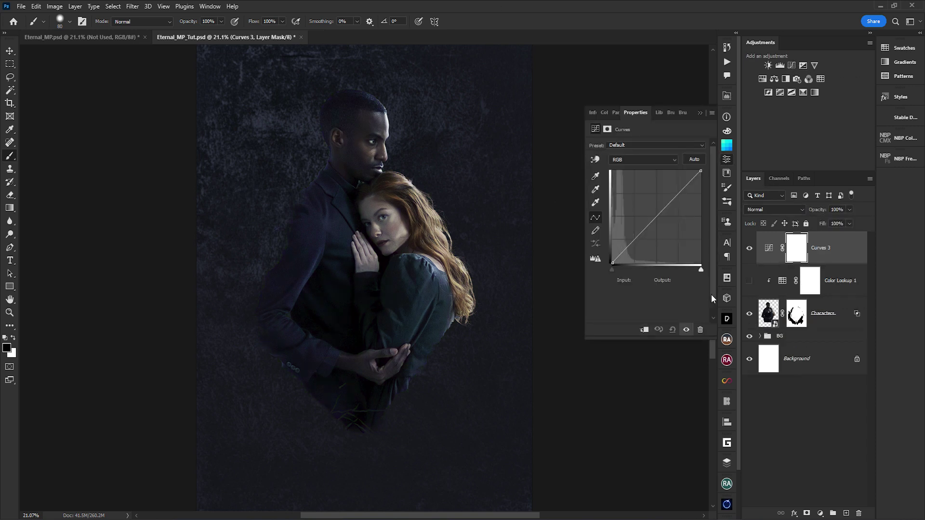
click(636, 160)
click(626, 190)
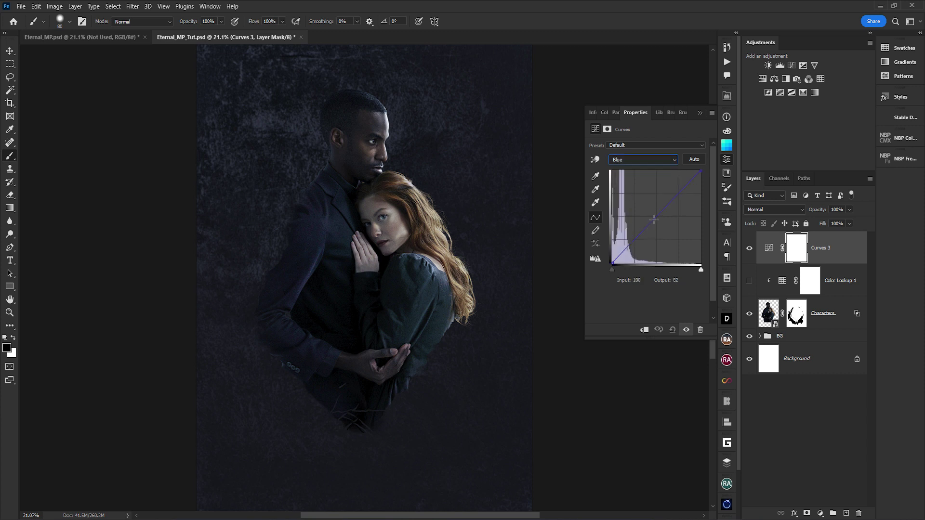
click(655, 214)
drag(655, 213, 651, 200)
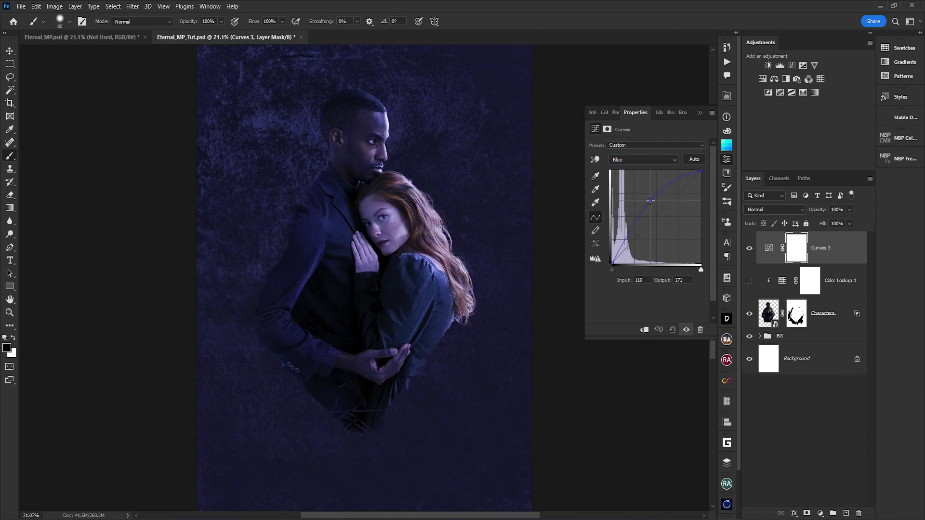
key(ctrl+z)
key(ctrl+z)
key(ctrl+z)
key(ctrl+z)
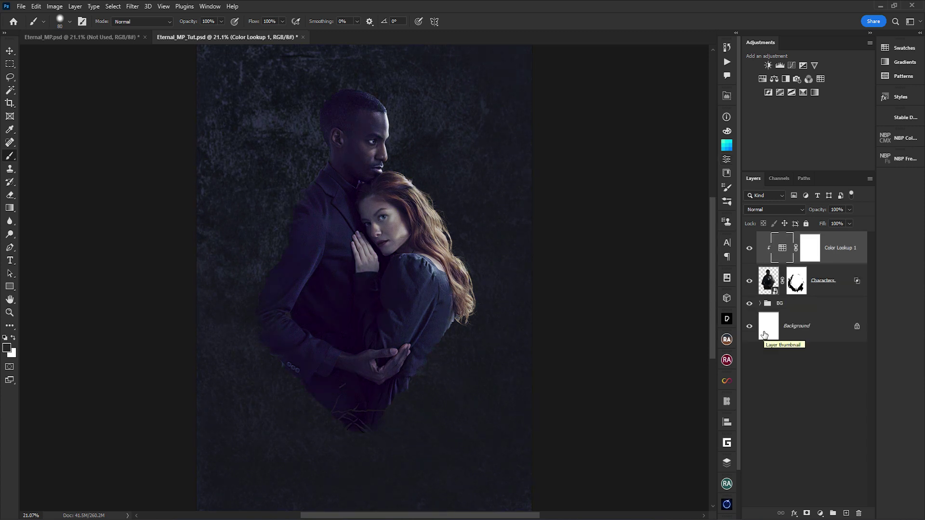
Add a Hue/Saturation adjustment above Color Lookup 1 and lower its Lightness to darken the composite
click(763, 80)
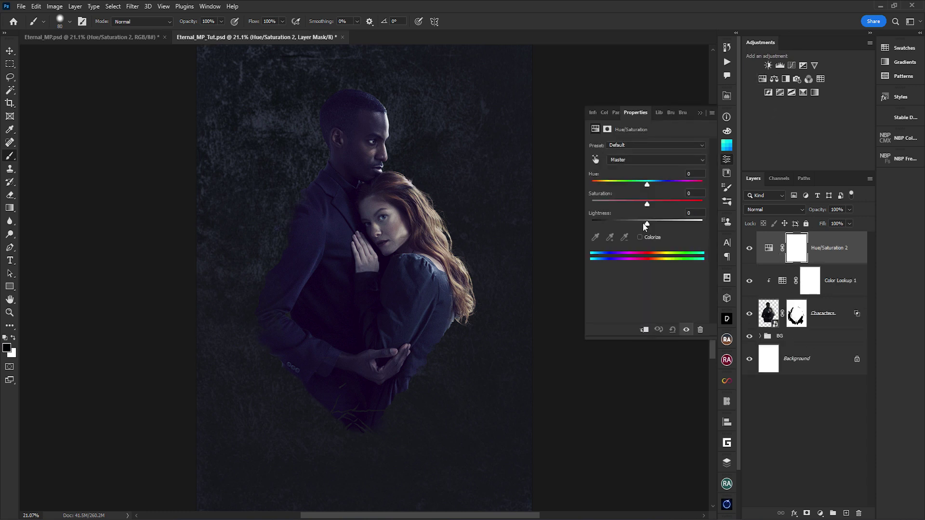
drag(646, 224, 635, 227)
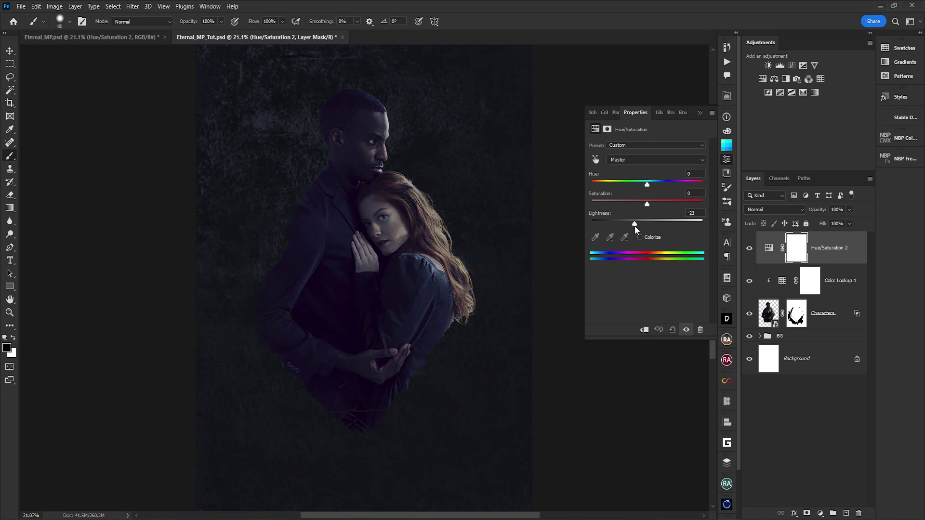
click(694, 213)
text(1)
scroll(475, 351, up, 3)
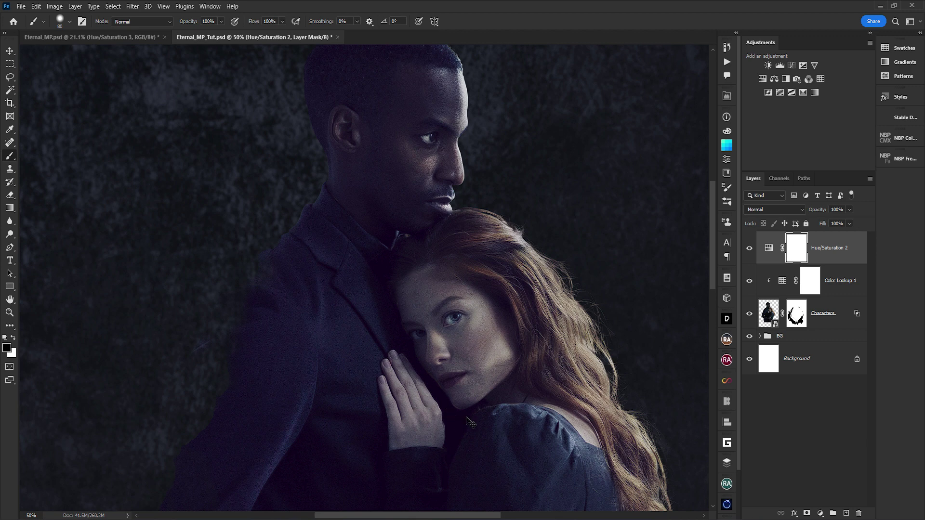
Add another Hue/Saturation adjustment with Colorize on, Hue 270, Saturation 9, and Lightness -27
click(762, 79)
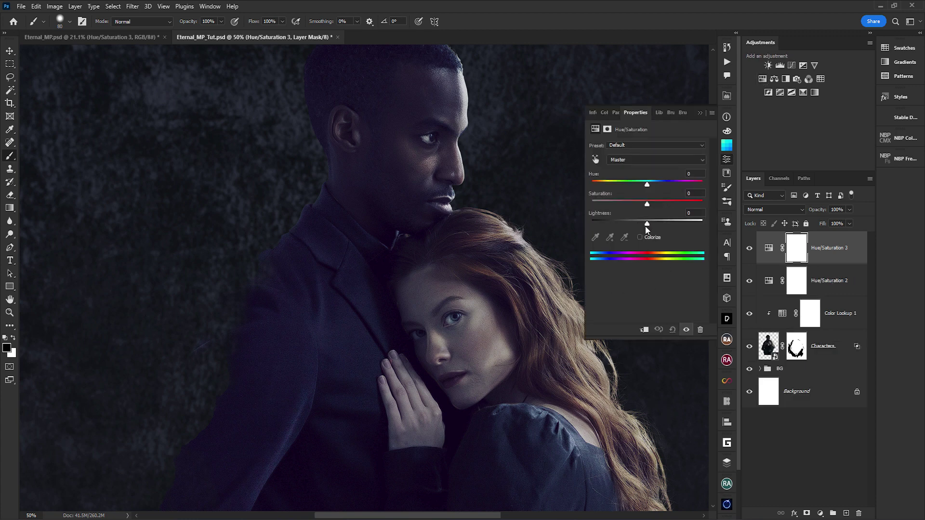
click(640, 237)
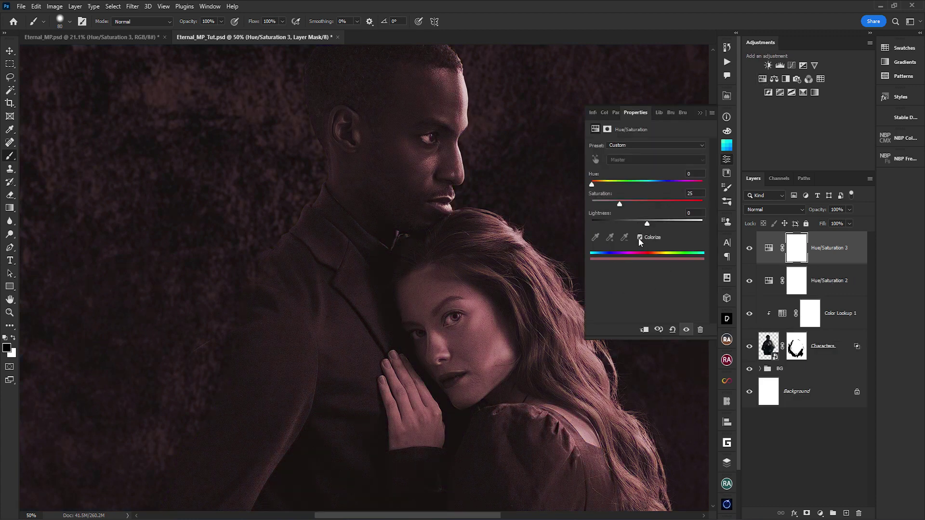
drag(593, 184, 659, 185)
drag(647, 224, 632, 226)
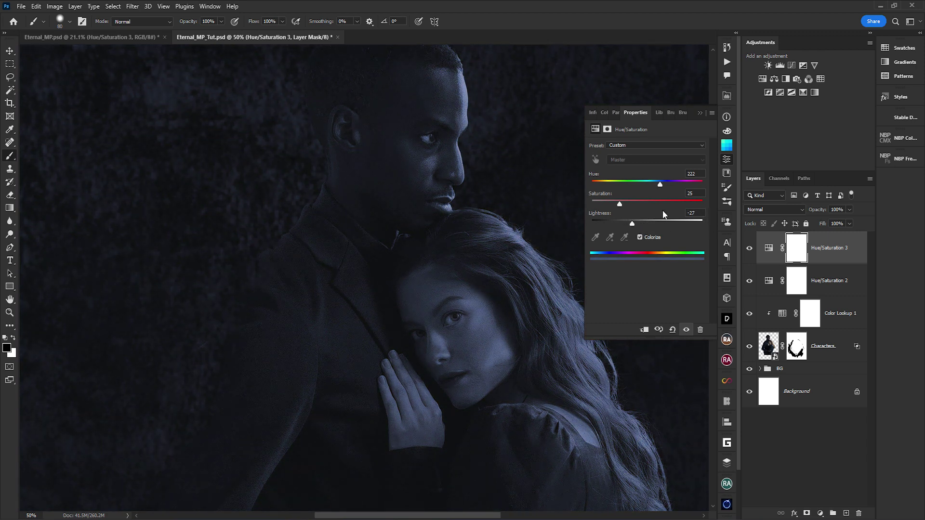
double_click(694, 193)
text(9)
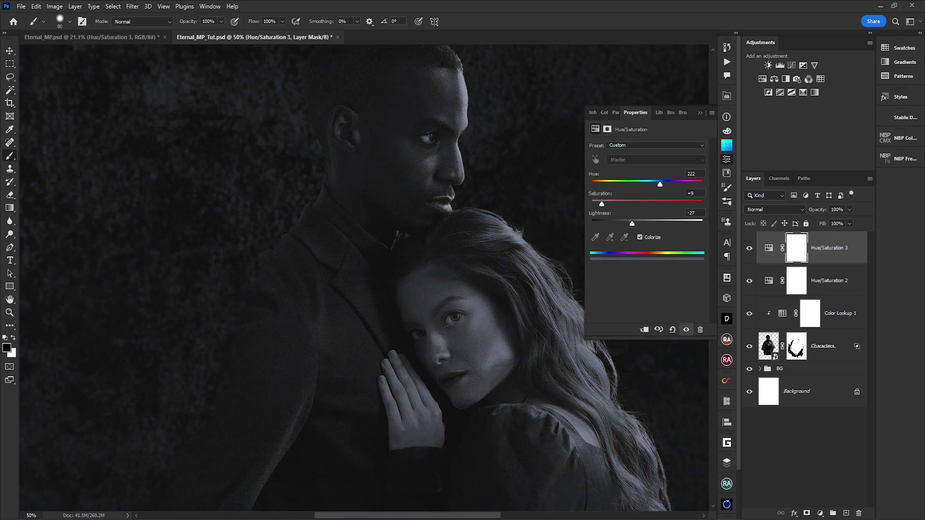
key(shift+Tab)
text(270)
Invert the Hue/Saturation 3 layer mask to black
click(801, 255)
key(ctrl+i)
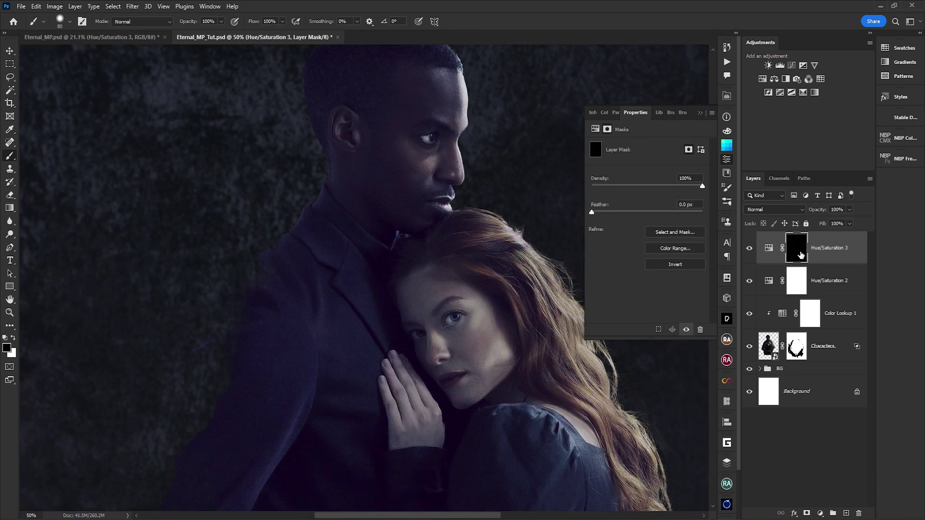
Paint white on the Hue/Saturation 3 mask over the woman's hand with a size 30 brush
scroll(424, 376, up, 4)
drag(429, 371, 284, 371)
key(bracketleft)
key(bracketleft)
key(bracketleft)
key(bracketleft)
key(bracketleft)
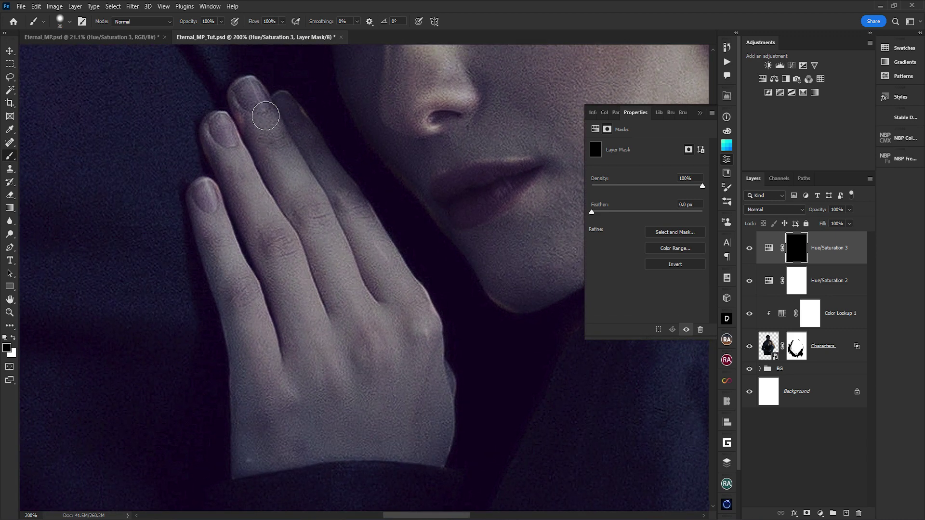
key(x)
mouse_move(289, 105)
mouse_down()
mouse_move(247, 94)
mouse_move(234, 131)
mouse_move(215, 138)
mouse_move(232, 205)
mouse_move(204, 212)
mouse_move(238, 322)
mouse_move(243, 421)
mouse_move(290, 455)
mouse_move(417, 455)
mouse_move(316, 301)
mouse_up()
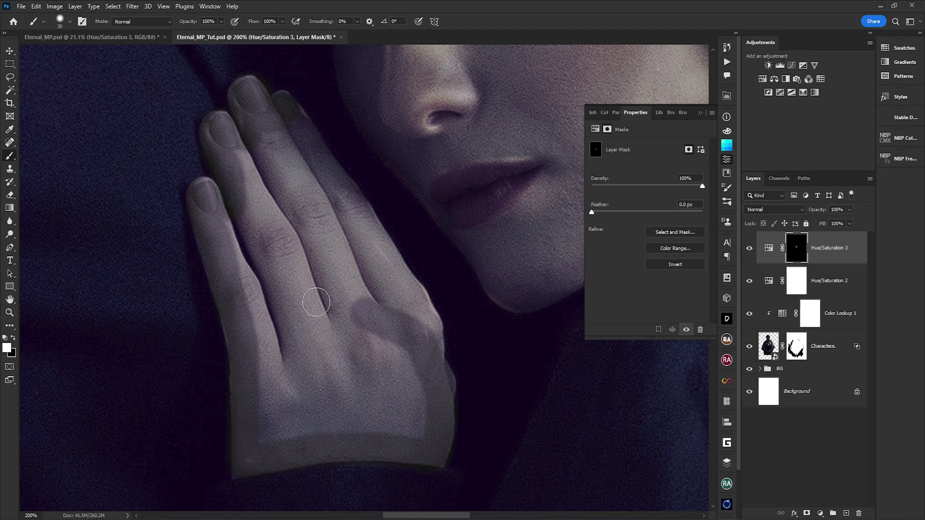
Clip Hue/Saturation 3 to the layer below and toggle its visibility to compare the hand's color before and after
key(ctrl+minus)
key(ctrl+minus)
key(ctrl+alt+g)
click(749, 249)
click(750, 249)
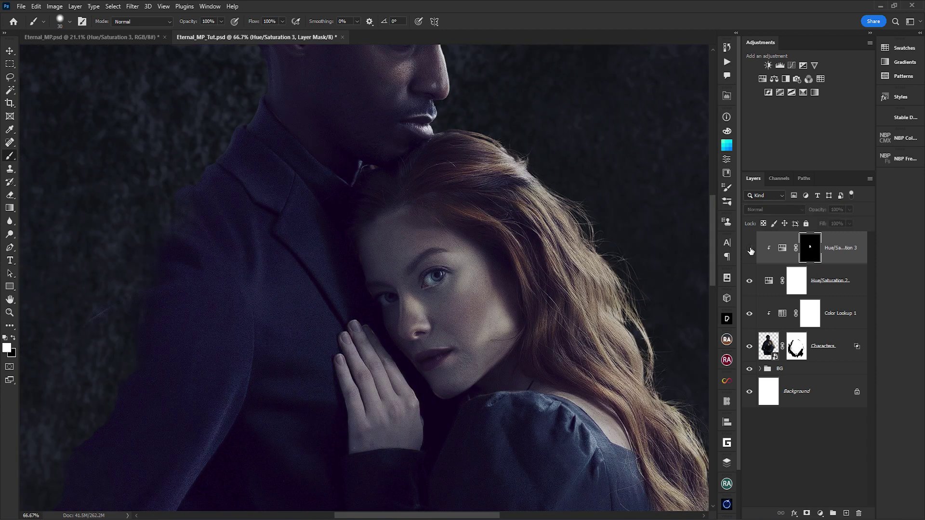
click(749, 248)
click(749, 249)
click(749, 249)
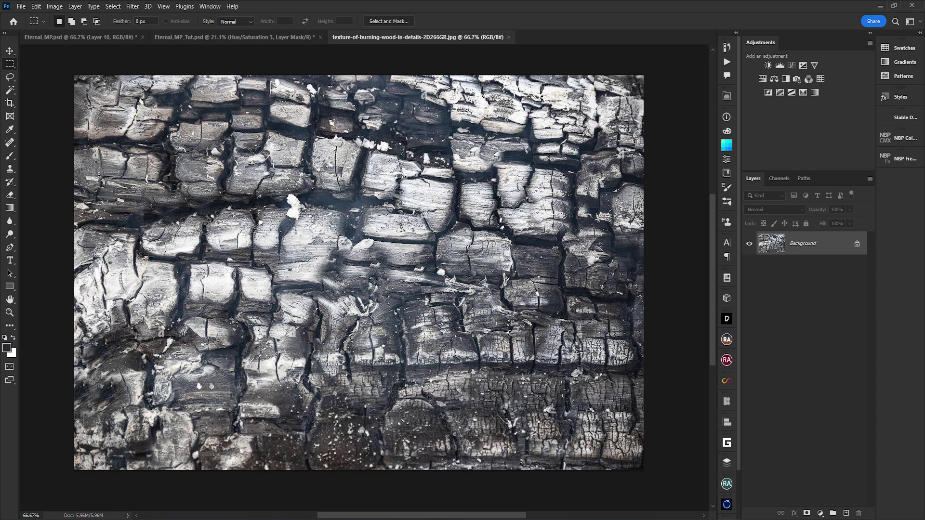
Select the upper half of the burning-wood texture image with a rectangular marquee
mouse_move(63, 68)
mouse_down()
mouse_move(184, 151)
mouse_move(645, 275)
mouse_up()
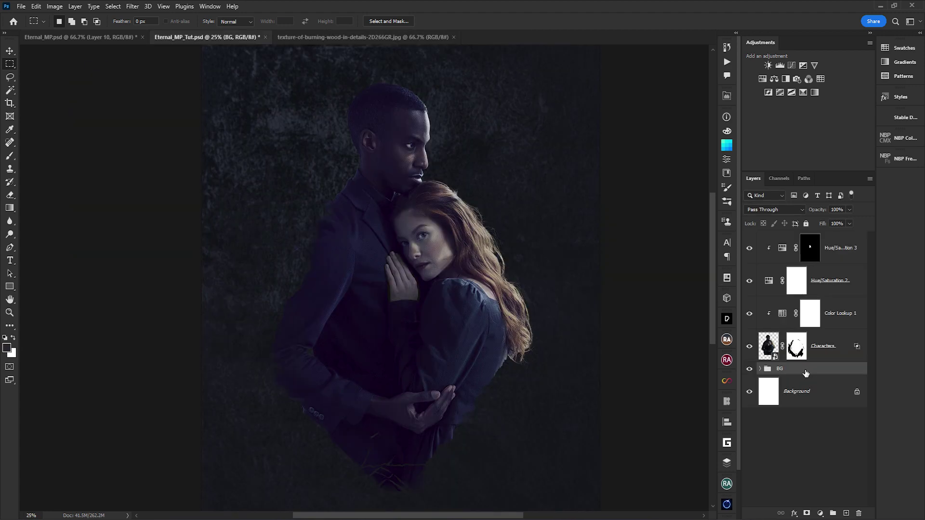
Add a Curves adjustment above the BG group and brighten the background with a point at input 98, output 203
click(791, 65)
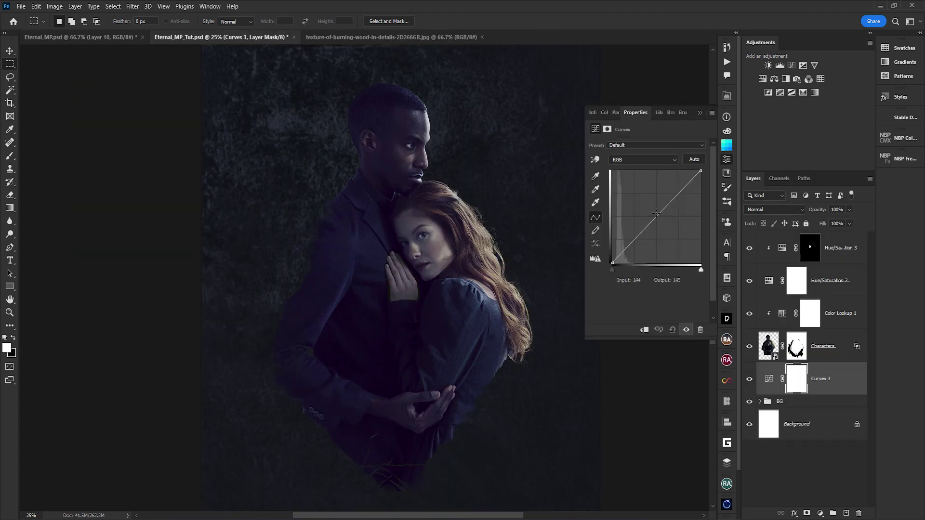
drag(656, 213, 647, 189)
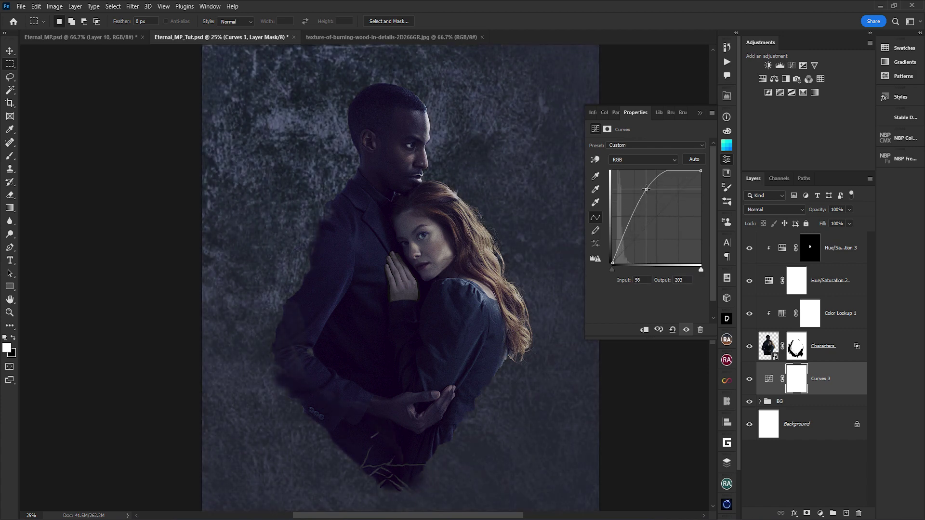
click(700, 112)
Place the clipped wood texture diagonally over the man's forearm and set its Lightness to -38
drag(507, 376, 510, 316)
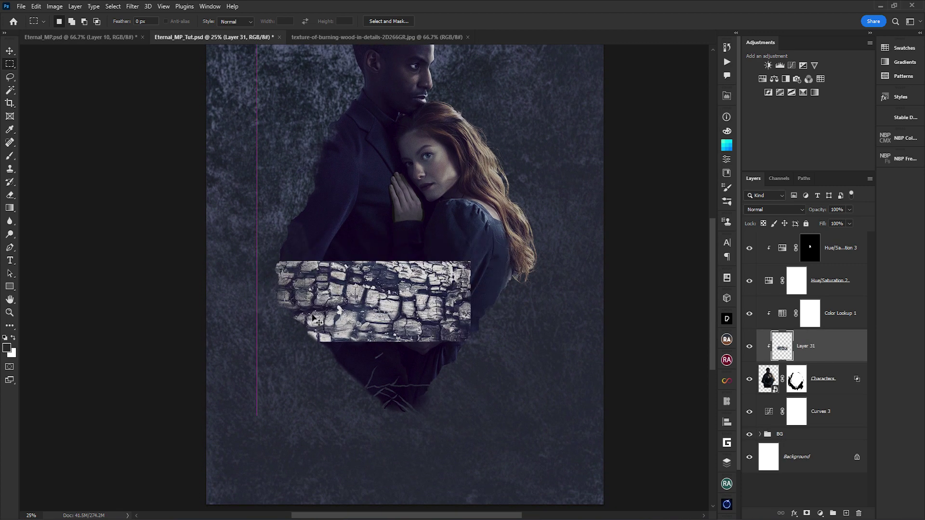
drag(505, 341, 383, 333)
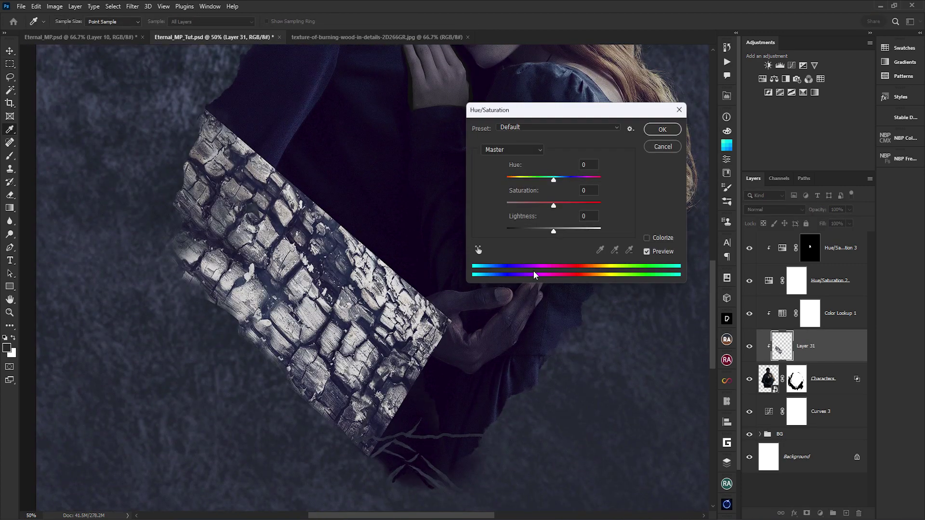
drag(554, 231, 535, 236)
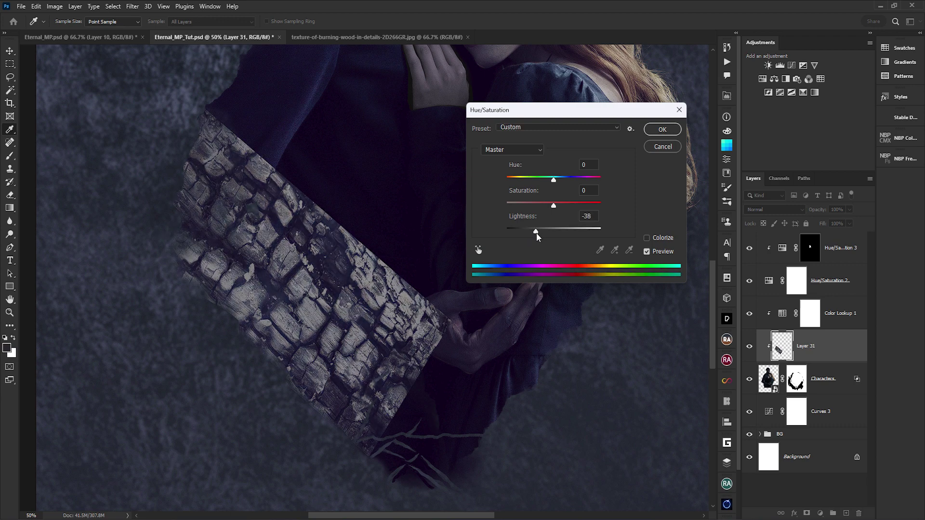
key(Return)
Add a mask to the wood texture and paint black to blend its edges into the forearm, switching to 30% brush opacity
key(m)
key(b)
key(x)
mouse_move(433, 347)
mouse_down()
mouse_move(372, 455)
mouse_move(378, 463)
mouse_move(362, 434)
mouse_move(299, 436)
mouse_move(238, 410)
mouse_move(279, 420)
mouse_move(214, 379)
mouse_up()
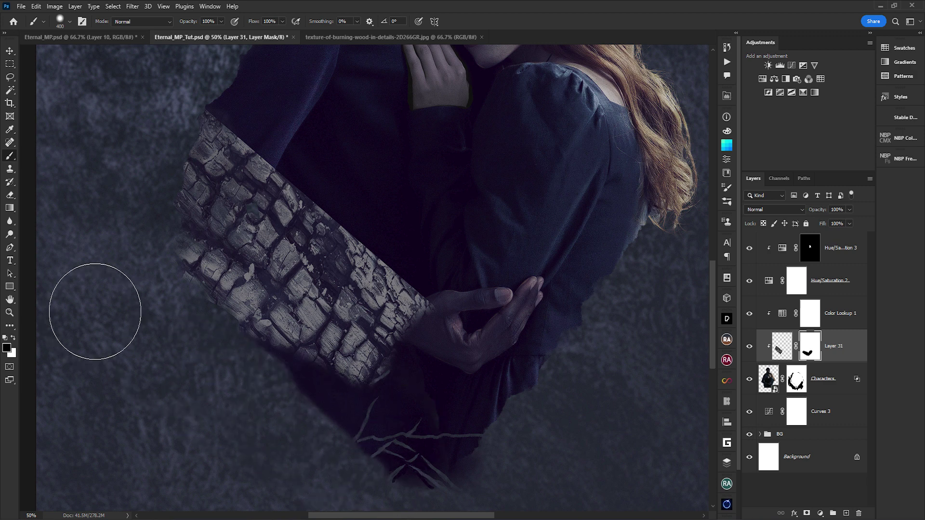
key(3)
mouse_move(161, 337)
mouse_down()
mouse_move(303, 382)
mouse_move(374, 364)
mouse_move(433, 279)
mouse_move(338, 171)
mouse_up()
Brighten the forearm's wood texture with Curves, working on the layer's pixels instead of its mask
key(ctrl+2)
key(ctrl+m)
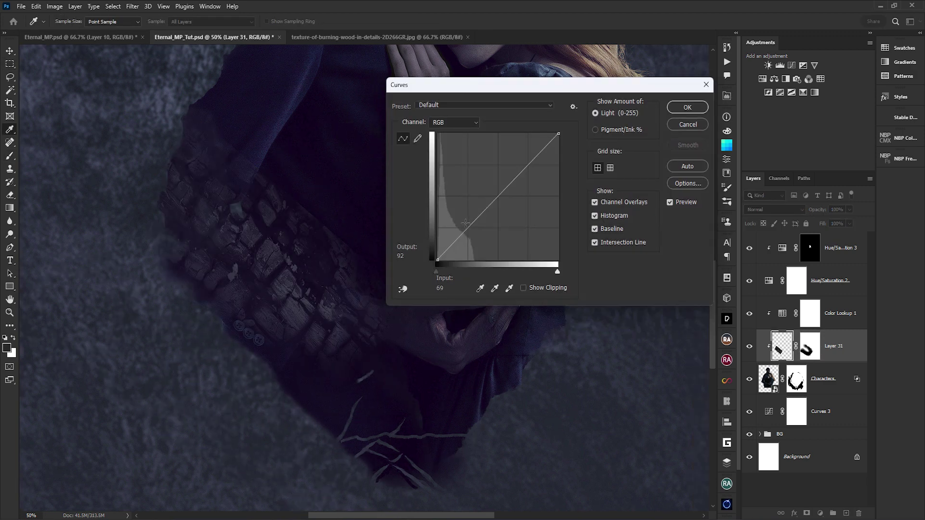
drag(511, 183, 512, 151)
drag(455, 243, 454, 230)
key(Return)
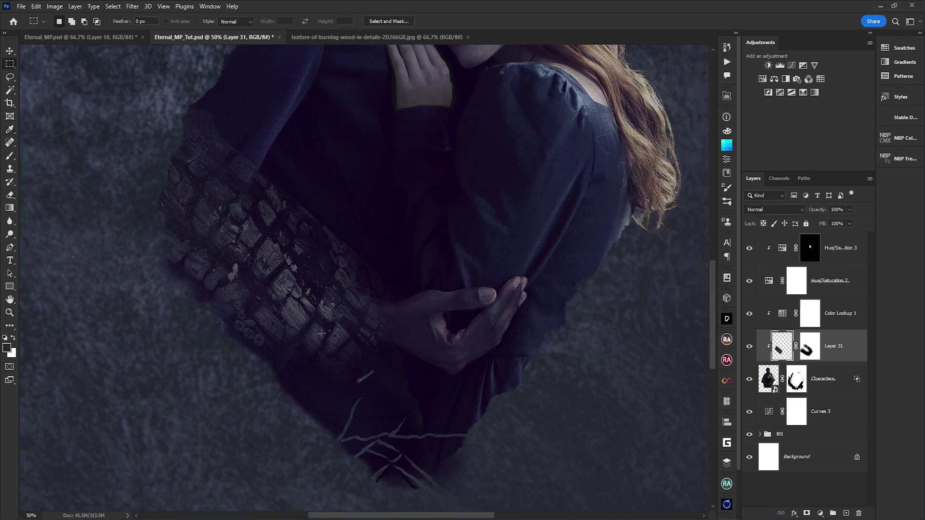
Warp the wood texture to follow the shape of the man's forearm
key(ctrl+t)
right_click(220, 263)
click(237, 330)
drag(272, 176, 250, 289)
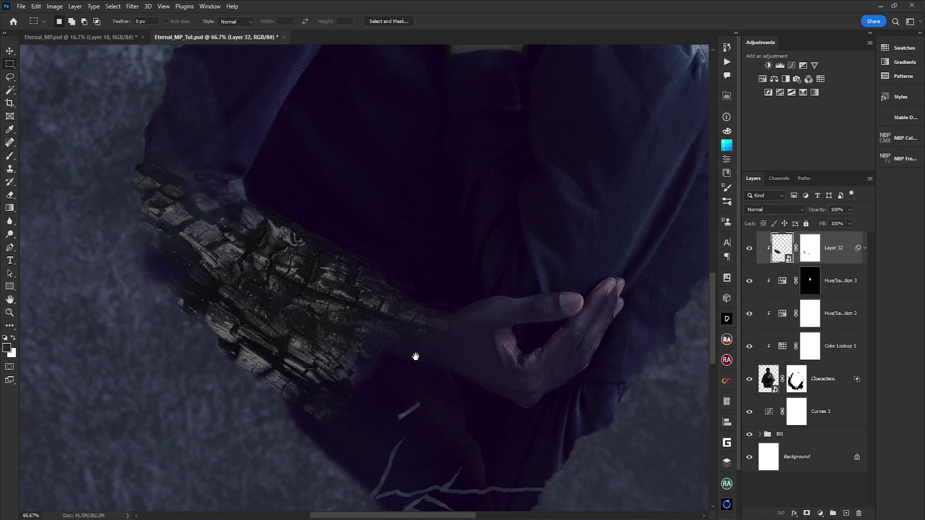
Add a new empty layer above Layer 32 and clip it to the couple
drag(419, 362, 418, 351)
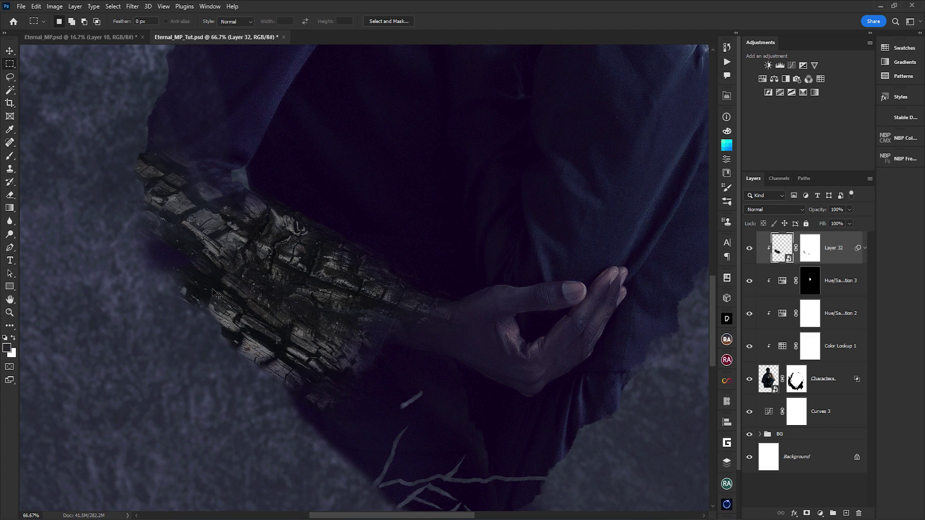
key(ctrl+minus)
key(ctrl+minus)
key(ctrl+shift+alt+n)
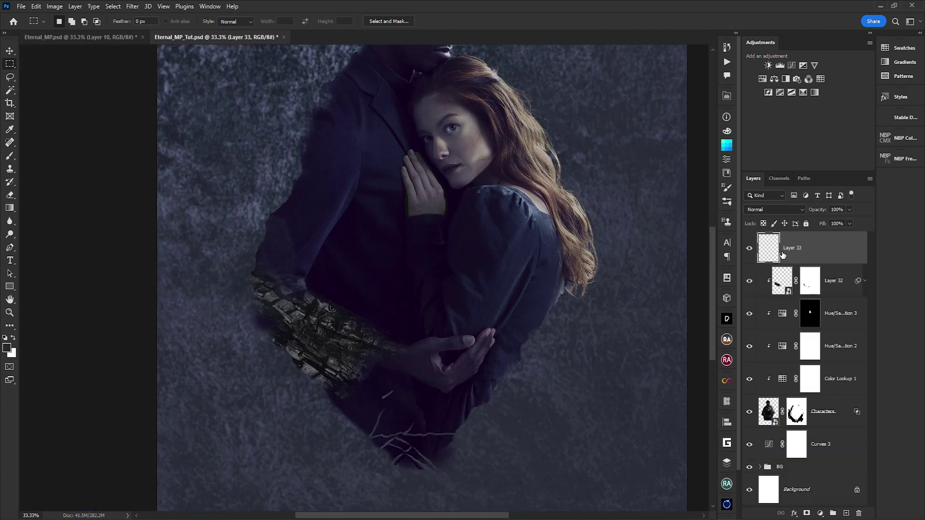
alt+click(807, 262)
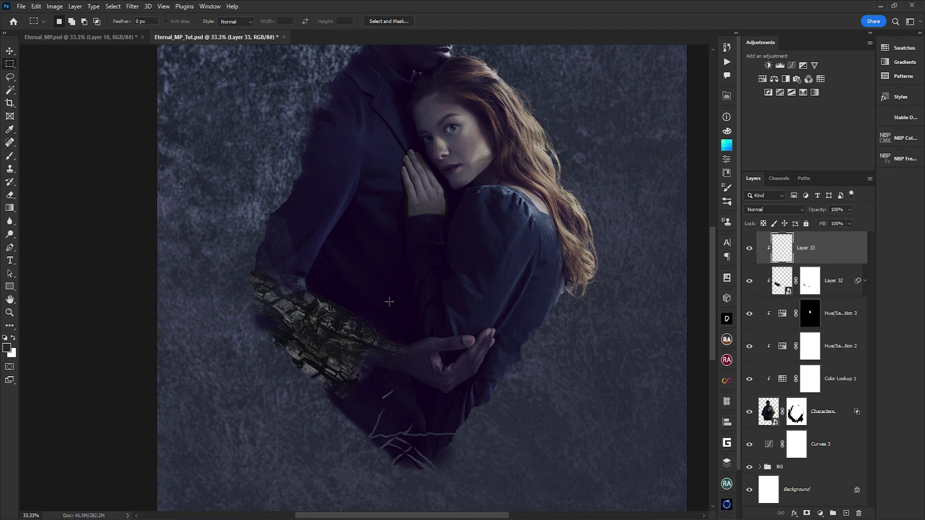
Choose orange as the foreground color and brush a glow over the lower tip of the couple at 30% opacity
key(b)
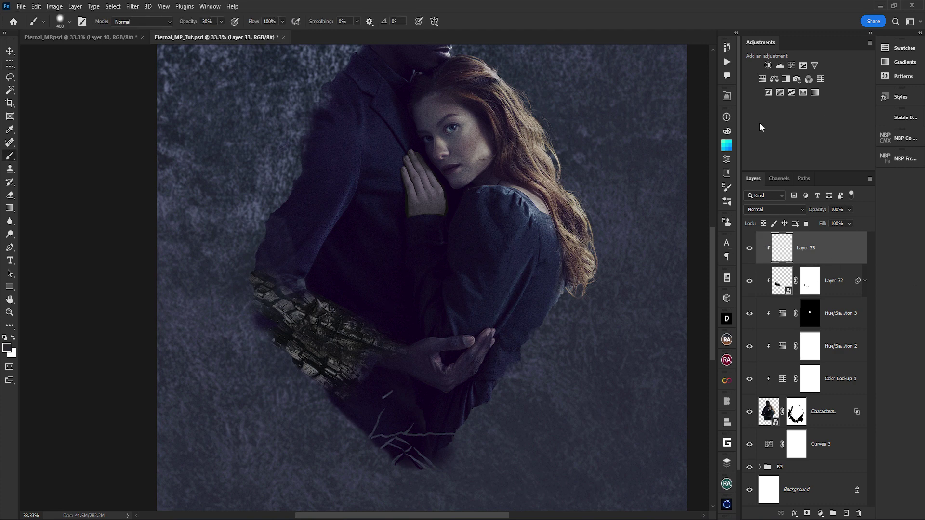
click(7, 347)
click(788, 300)
key(Return)
scroll(418, 506, up, 3)
mouse_move(641, 361)
mouse_down()
mouse_move(486, 485)
mouse_move(254, 460)
mouse_up()
drag(462, 435, 1, 262)
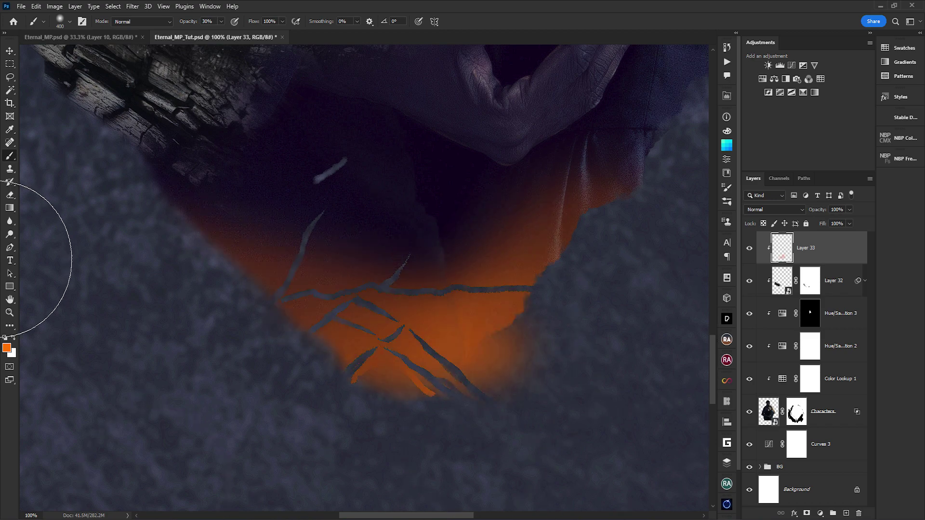
Extend the orange glow along the outer edge of the man's sleeve and shoulder and the woman's lower dress
mouse_move(395, 364)
mouse_down()
mouse_move(68, 235)
mouse_move(70, 126)
mouse_up()
mouse_move(164, 101)
mouse_down()
mouse_move(299, 353)
mouse_move(155, 326)
mouse_move(156, 307)
mouse_up()
mouse_move(279, 279)
mouse_down()
mouse_move(300, 232)
mouse_move(309, 182)
mouse_up()
drag(372, 91, 300, 279)
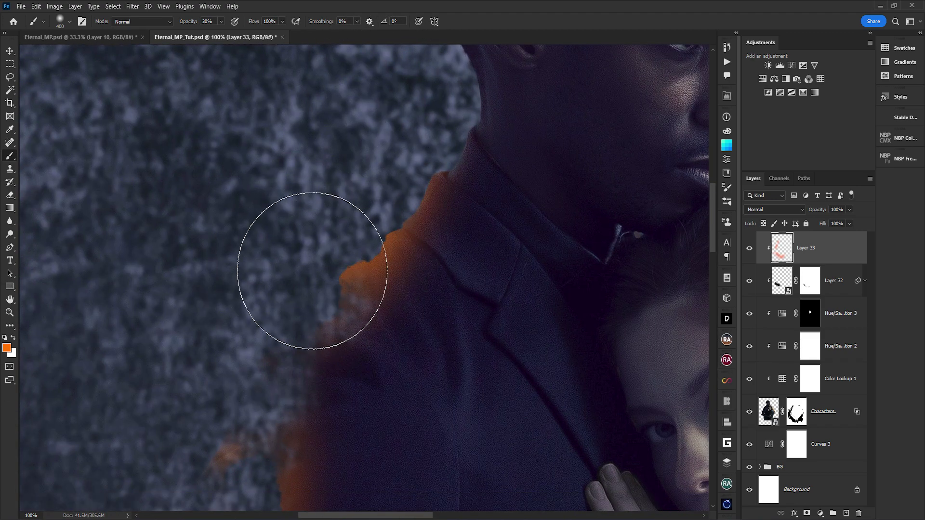
scroll(299, 279, down, 3)
scroll(533, 275, down, 10)
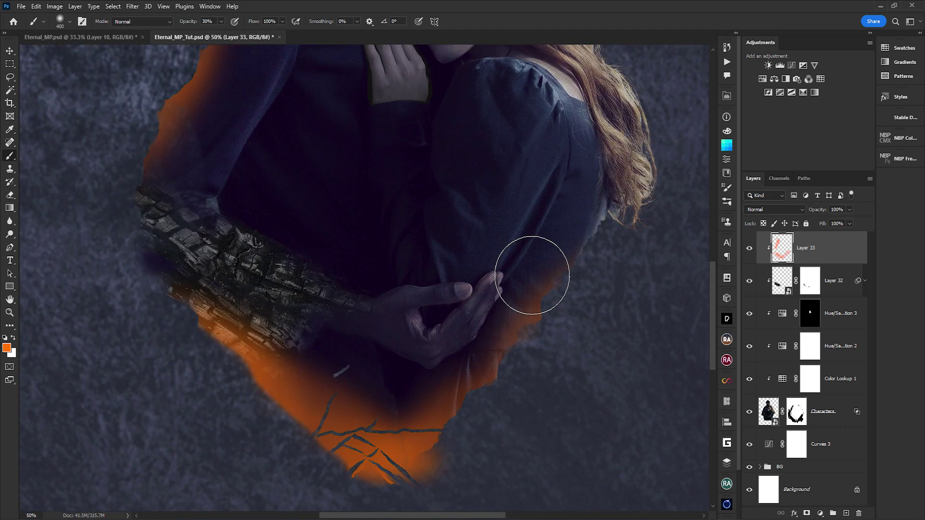
Split and raise the Underlying Layer shadow slider in Layer 33's Blend If options to drop the orange from dark areas
key(alt+l)
key(y)
key(b)
key(alt)
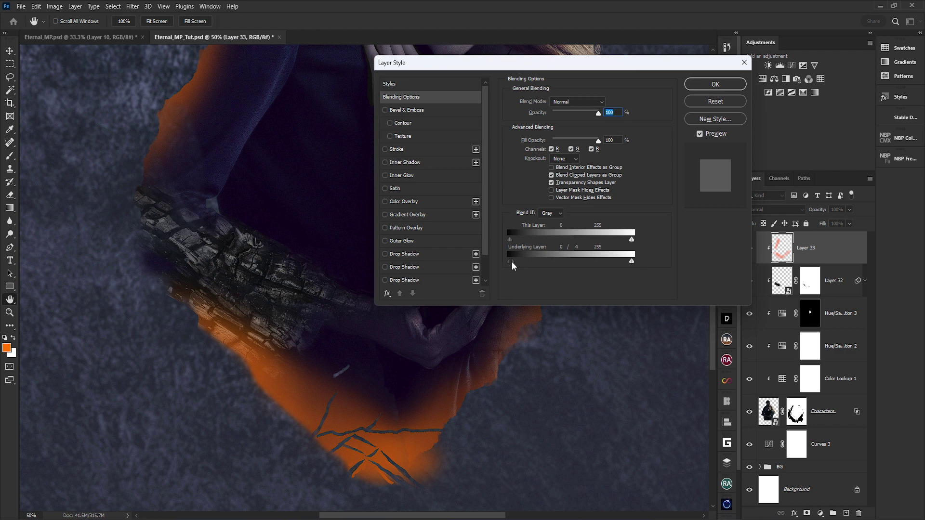
drag(512, 262, 526, 264)
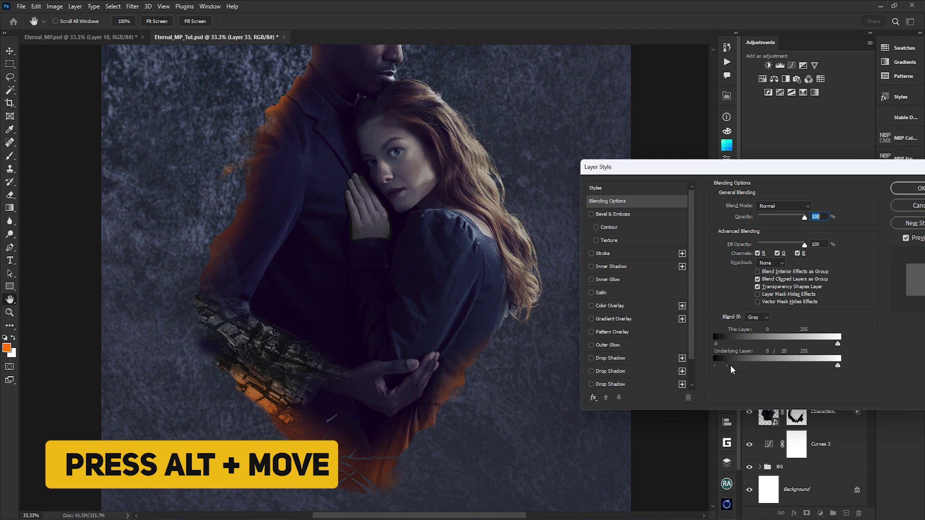
drag(730, 365, 738, 365)
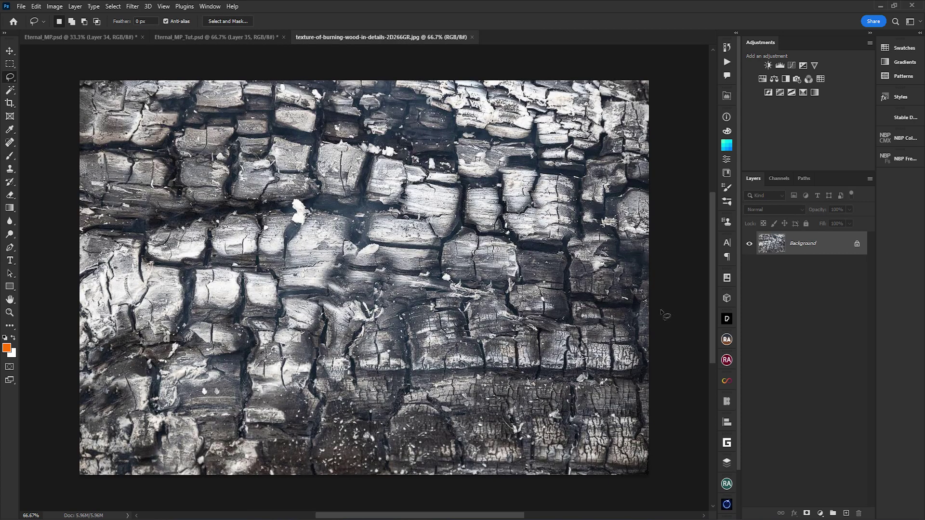
Lasso the lower part of the burning-wood texture image
mouse_move(649, 303)
mouse_down()
mouse_move(343, 307)
mouse_move(230, 484)
mouse_move(477, 501)
mouse_move(675, 499)
mouse_move(701, 401)
mouse_up()
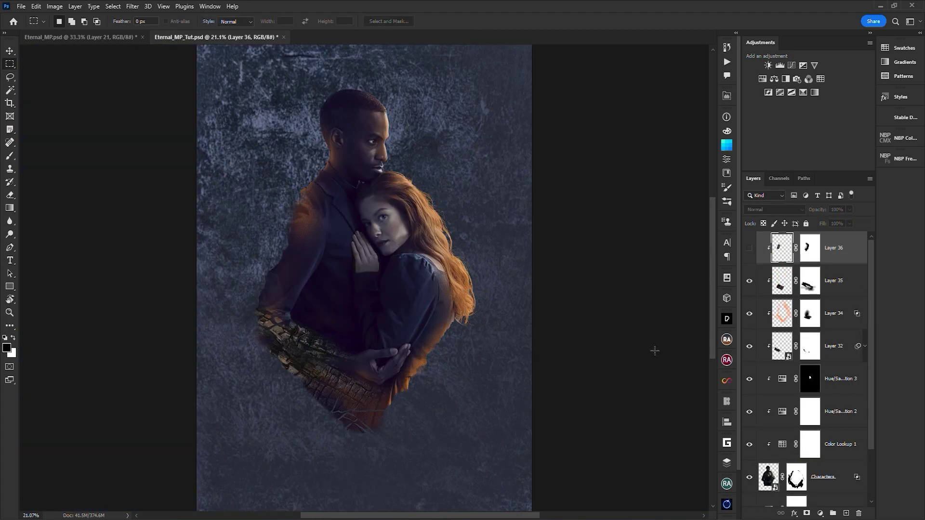
Show Layer 36 and inspect the charred texture on the man's upper sleeve
click(749, 248)
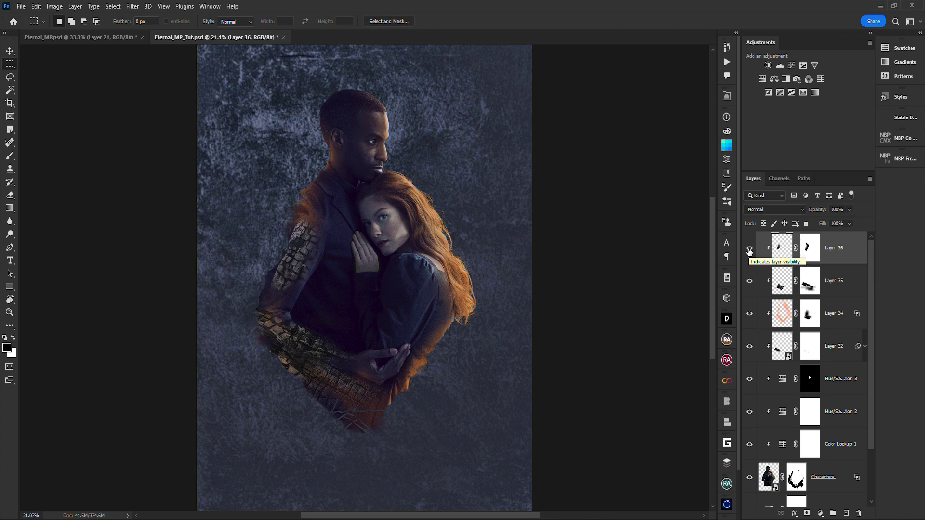
scroll(278, 275, up, 3)
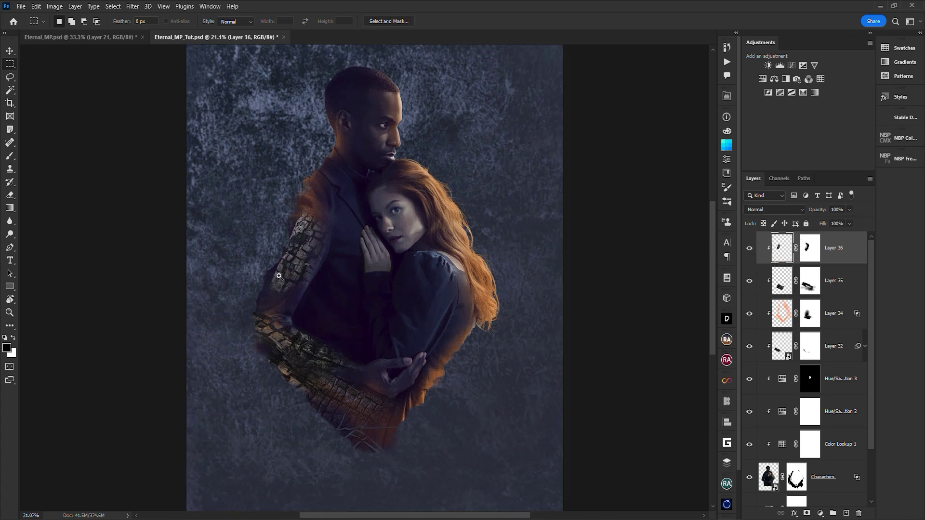
scroll(279, 276, up, 2)
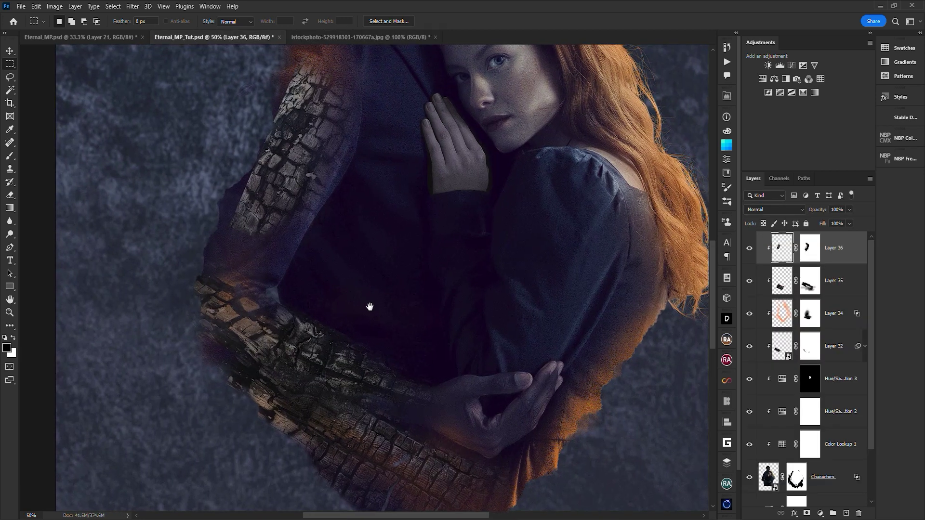
Paste the glowing embers image above Layer 36, clip it to the couple, and place it over the man's elbow
drag(367, 306, 401, 278)
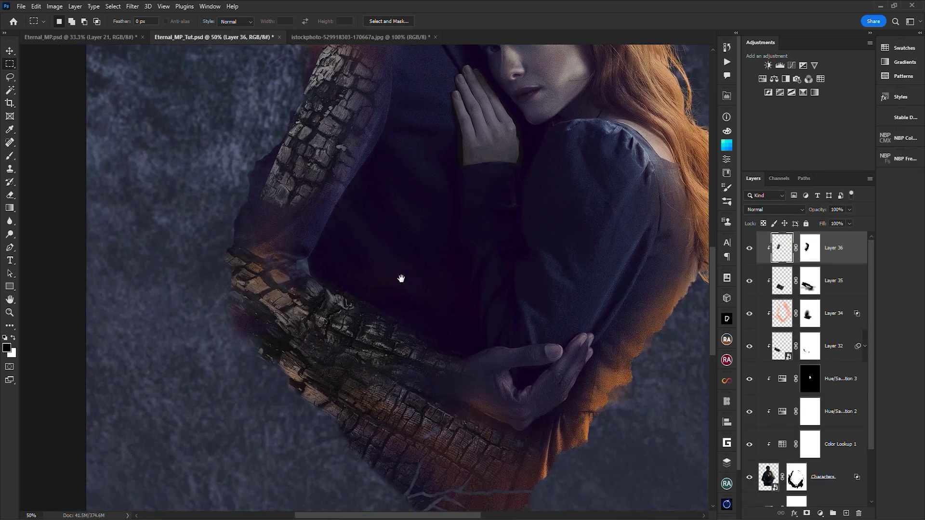
key(ctrl+v)
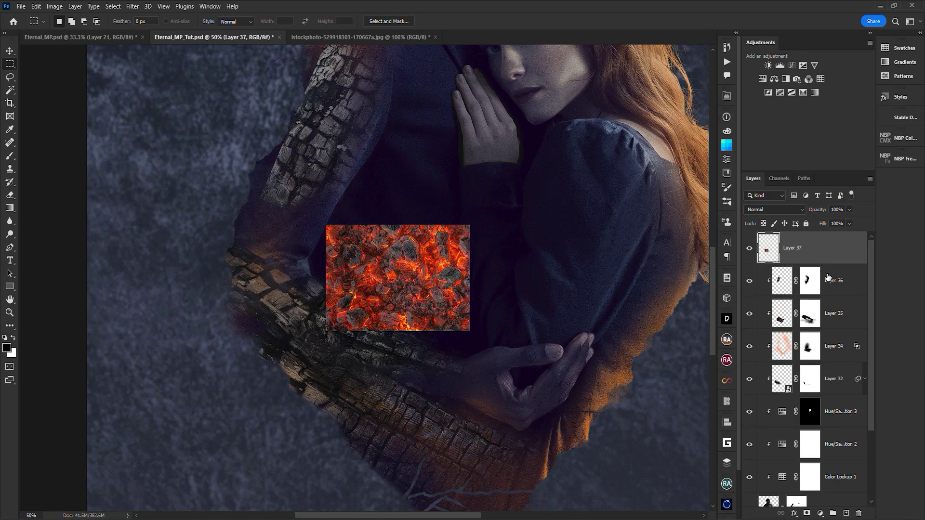
alt+click(831, 264)
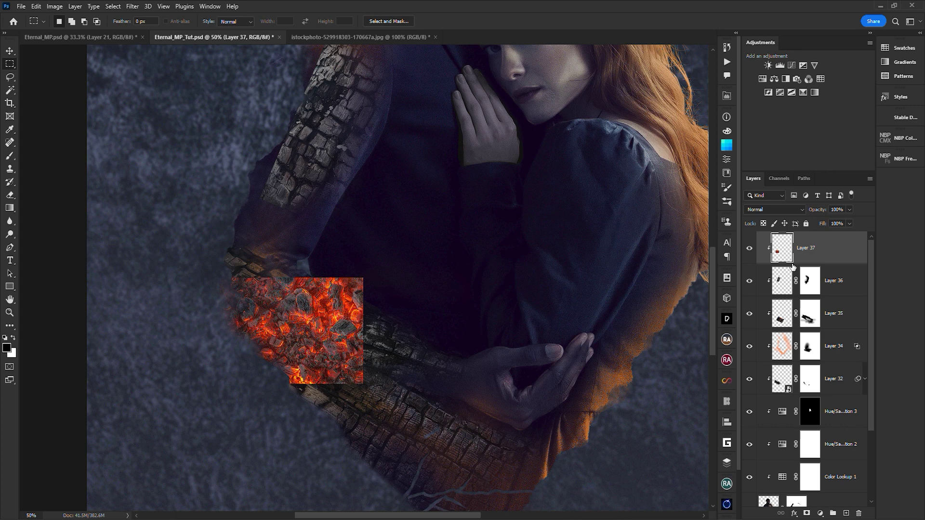
Add a mask to the embers layer and paint black at 10% opacity to blend its outer edge into the elbow
key(ctrl+shift+m)
key(b)
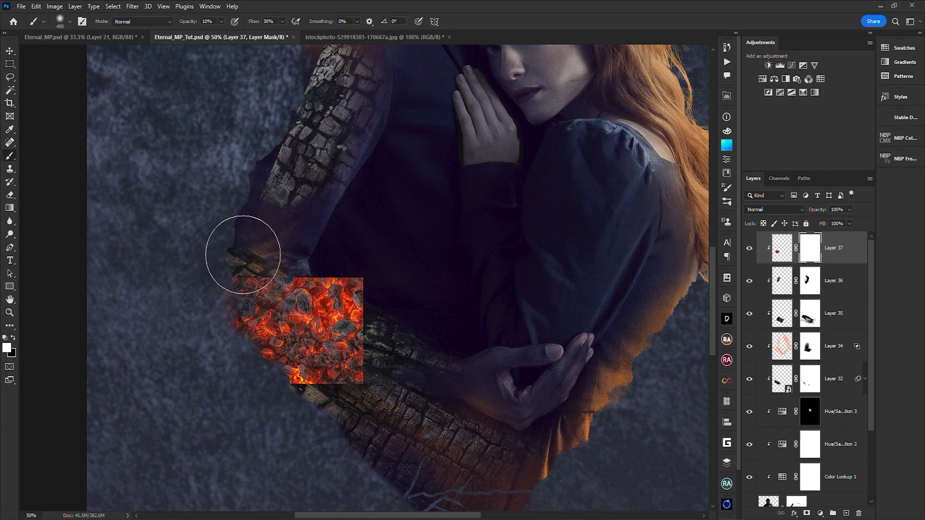
key(x)
mouse_move(244, 257)
mouse_down()
mouse_move(290, 266)
mouse_move(383, 368)
mouse_move(283, 384)
mouse_up()
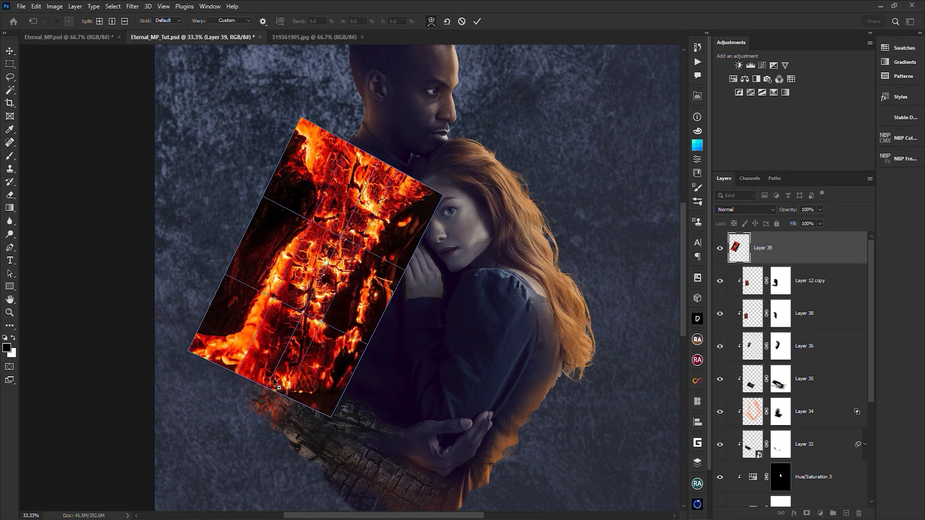
Warp the fire texture over the man's arm and mask it with a black brush to the sleeve's outer edge
drag(275, 381, 289, 375)
key(Return)
click(807, 514)
key(b)
mouse_move(289, 338)
mouse_down()
mouse_move(424, 206)
mouse_move(216, 313)
mouse_up()
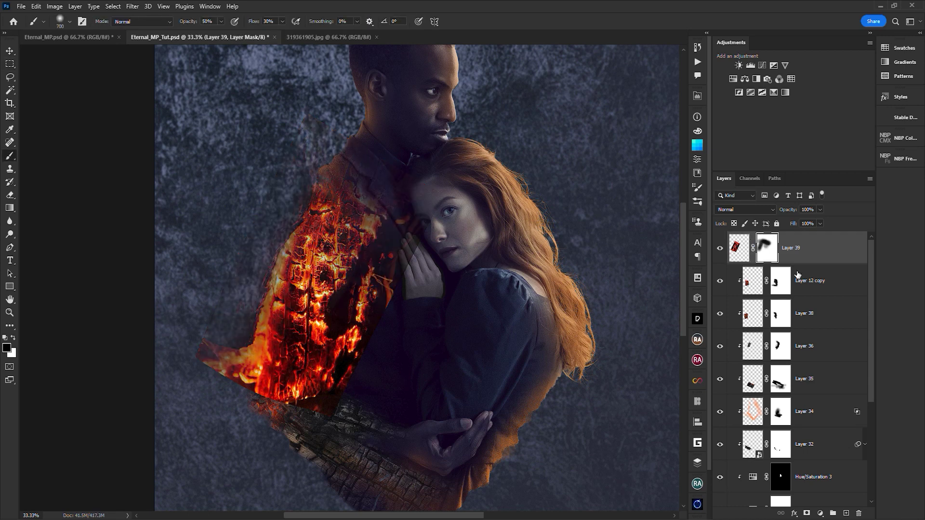
mouse_move(289, 217)
mouse_down()
mouse_move(330, 320)
mouse_move(382, 290)
mouse_move(313, 385)
mouse_up()
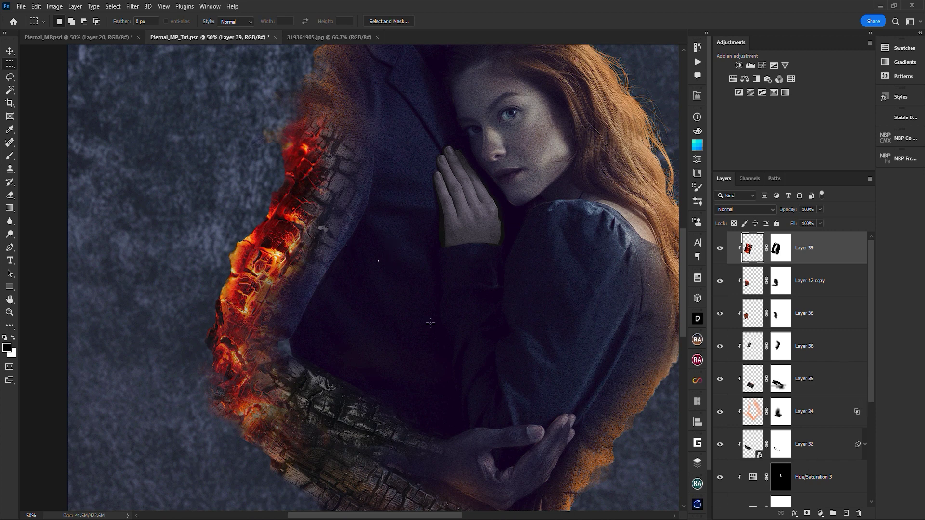
Add a red solid color fill layer above Layer 39 and invert its mask to black
drag(338, 212, 301, 284)
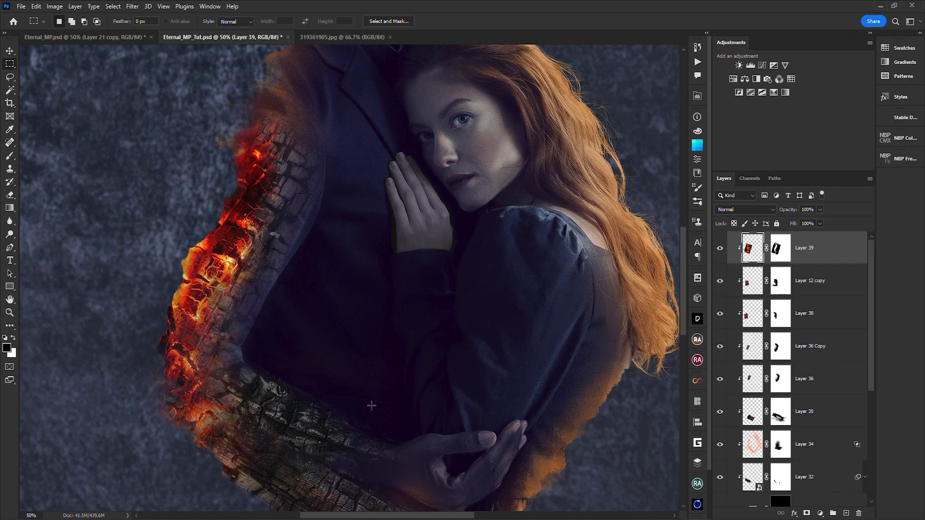
drag(372, 405, 217, 298)
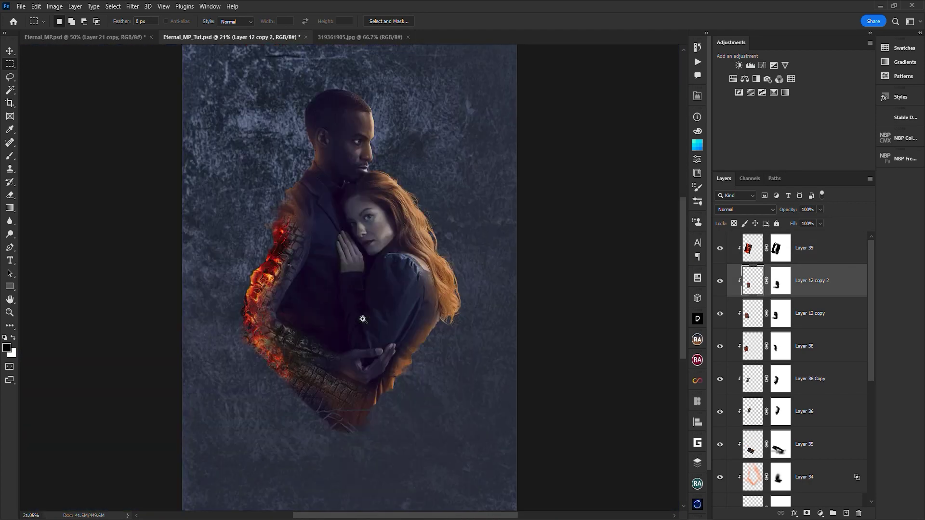
click(410, 300)
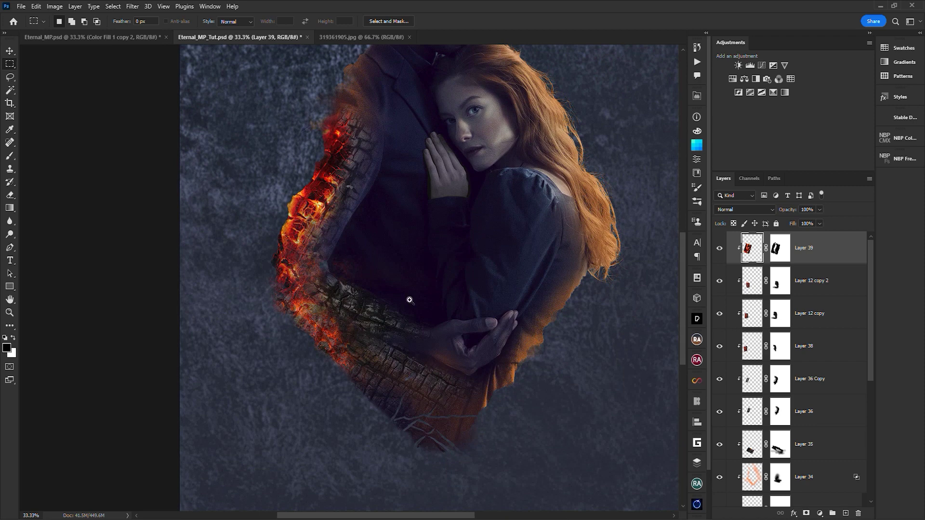
click(410, 300)
drag(410, 301, 381, 249)
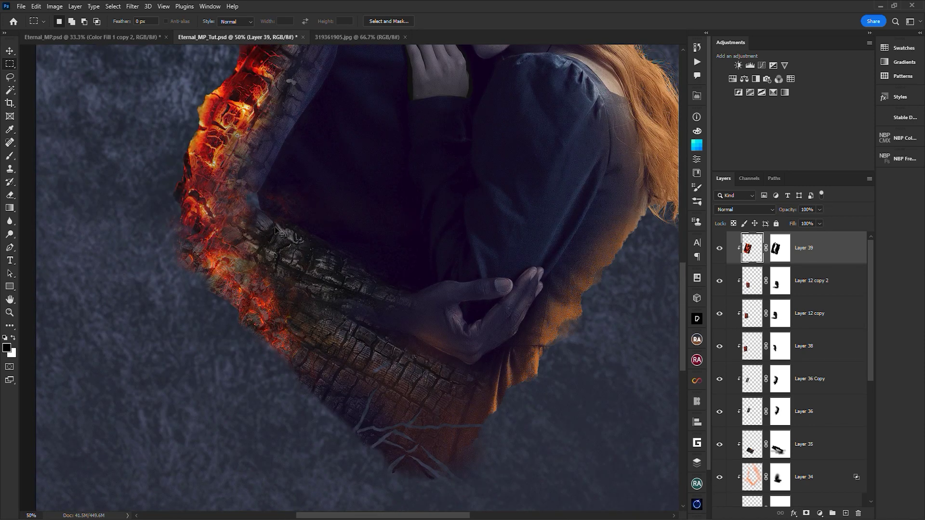
click(819, 515)
click(844, 337)
click(865, 171)
key(ctrl+i)
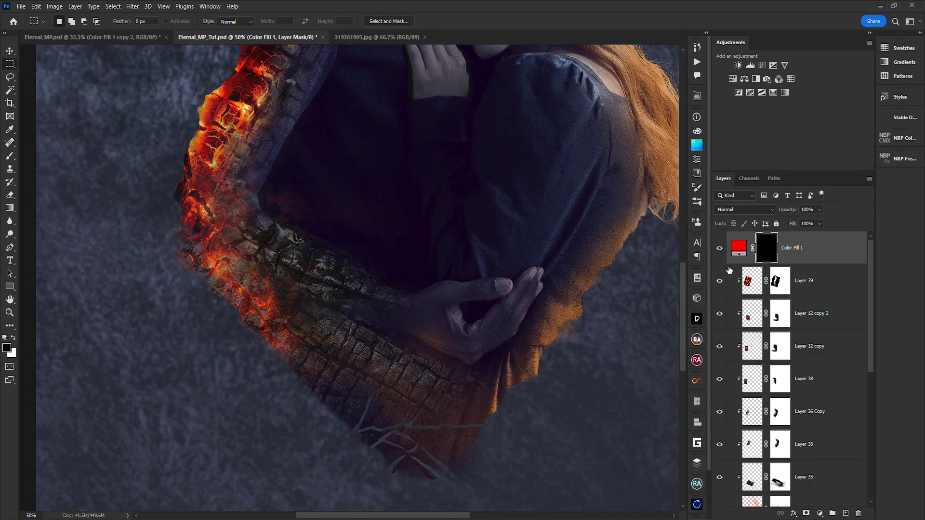
In the red fill layer's Blend If settings, split the Underlying Layer's black slider so the color blends out of the darkest areas
double_click(757, 260)
key(Escape)
click(737, 259)
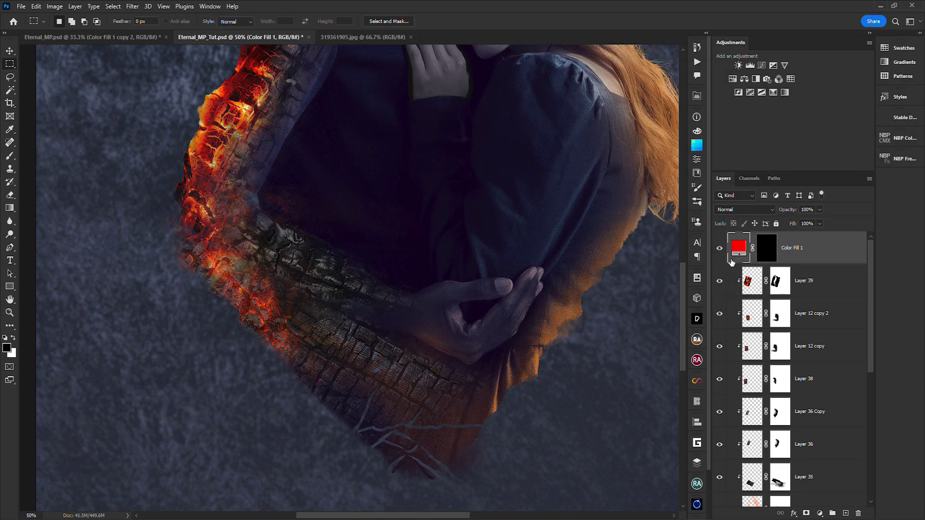
double_click(738, 249)
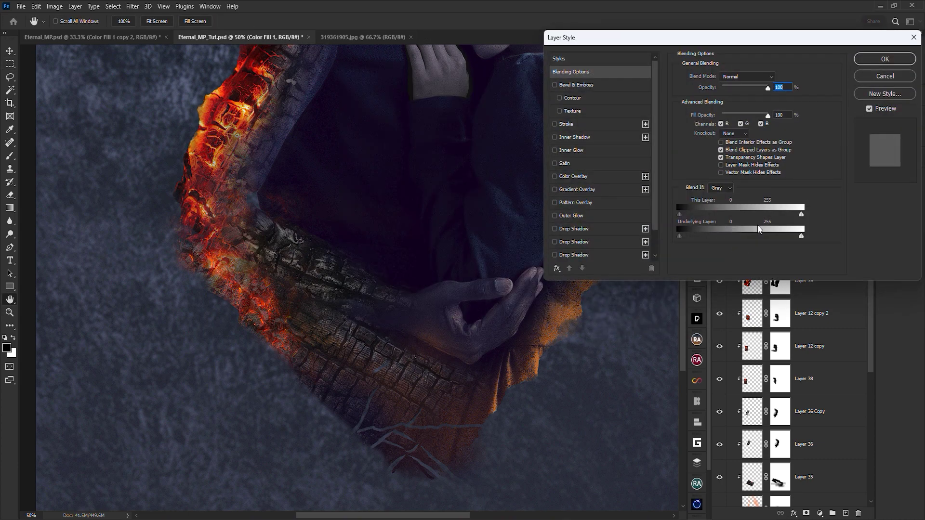
drag(852, 38, 648, 77)
alt+drag(475, 273, 478, 274)
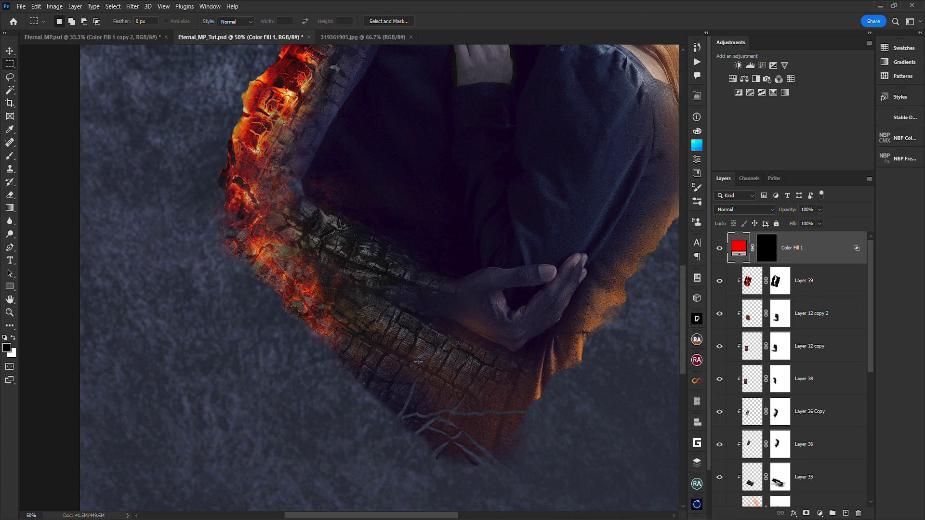
Paint white at 100% opacity on the red fill's mask along the cracks bordering one charred block on the forearm
key(b)
key(ctrl+backslash)
scroll(418, 362, up, 4)
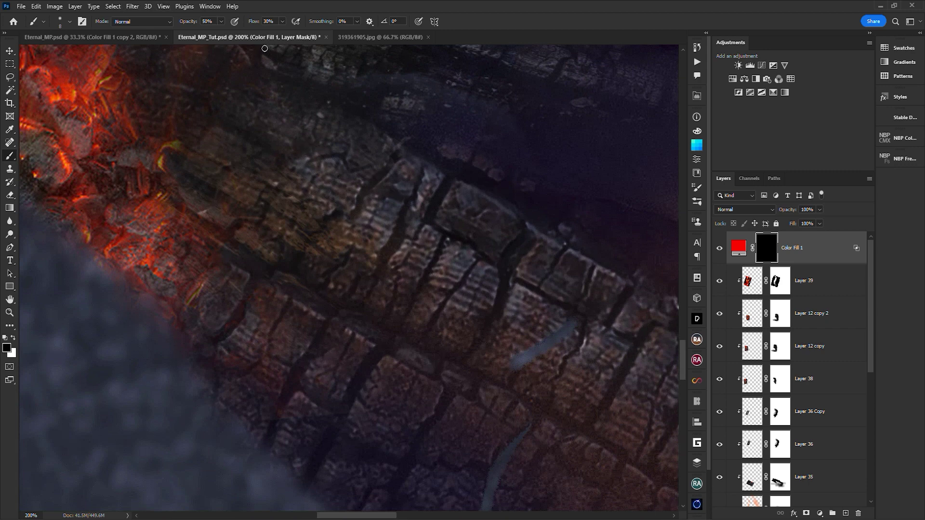
key(0)
key(bracketright)
key(x)
mouse_move(373, 337)
mouse_down()
mouse_move(347, 327)
mouse_move(320, 349)
mouse_move(307, 386)
mouse_move(412, 357)
mouse_up()
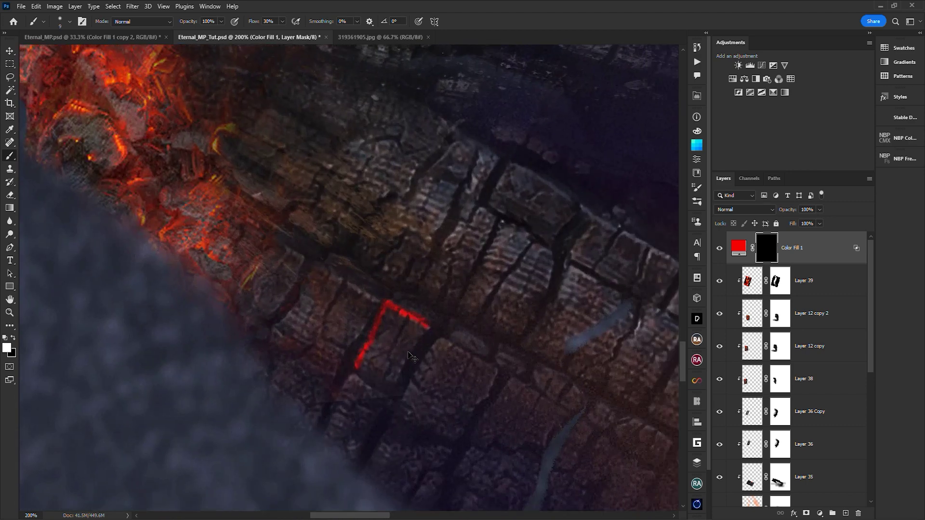
Paint a soft red glow inside the outlined charred block with white at 10% and 30% brush opacity
key(ctrl+plus)
key(1)
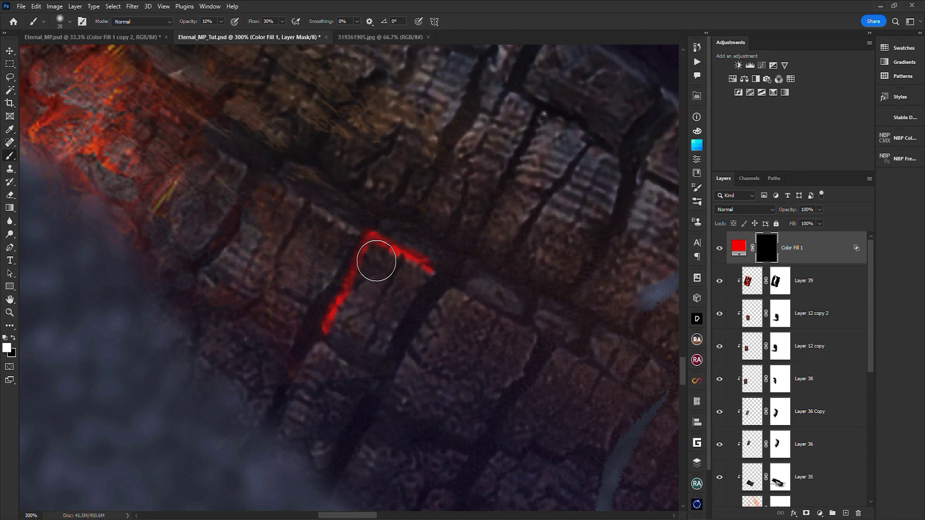
key(bracketleft)
key(bracketleft)
key(bracketleft)
key(bracketright)
key(bracketright)
key(bracketright)
key(bracketright)
mouse_move(383, 268)
mouse_down()
mouse_move(388, 296)
mouse_move(382, 278)
mouse_move(378, 303)
mouse_move(365, 295)
mouse_move(356, 336)
mouse_move(370, 273)
mouse_move(397, 258)
mouse_move(412, 274)
mouse_move(379, 293)
mouse_move(380, 265)
mouse_move(391, 290)
mouse_up()
key(3)
key(bracketleft)
mouse_move(391, 290)
mouse_down()
mouse_move(376, 254)
mouse_move(363, 286)
mouse_move(381, 261)
mouse_move(372, 270)
mouse_move(390, 286)
mouse_move(357, 290)
mouse_move(364, 299)
mouse_move(398, 269)
mouse_up()
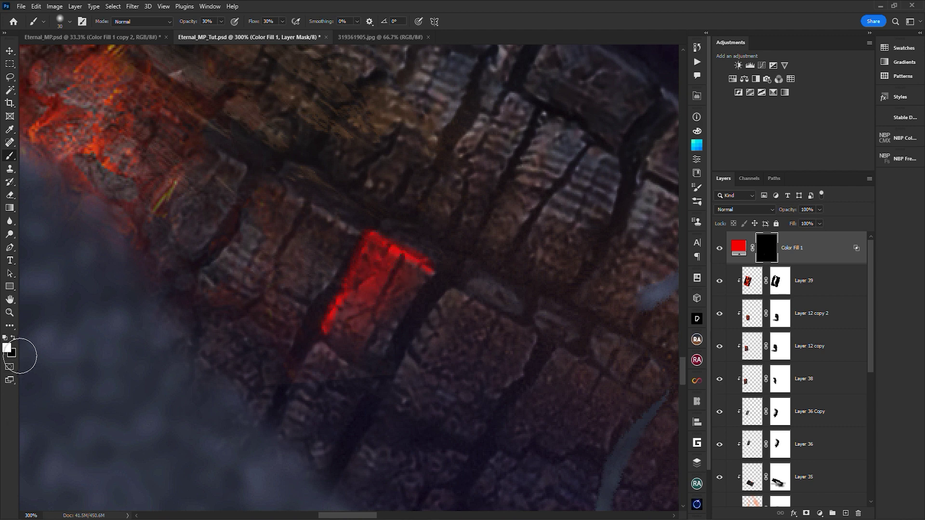
Soften the red block's outer edges by painting black on the mask with a larger brush at 30% opacity
key(x)
key(bracketright)
key(bracketright)
key(bracketright)
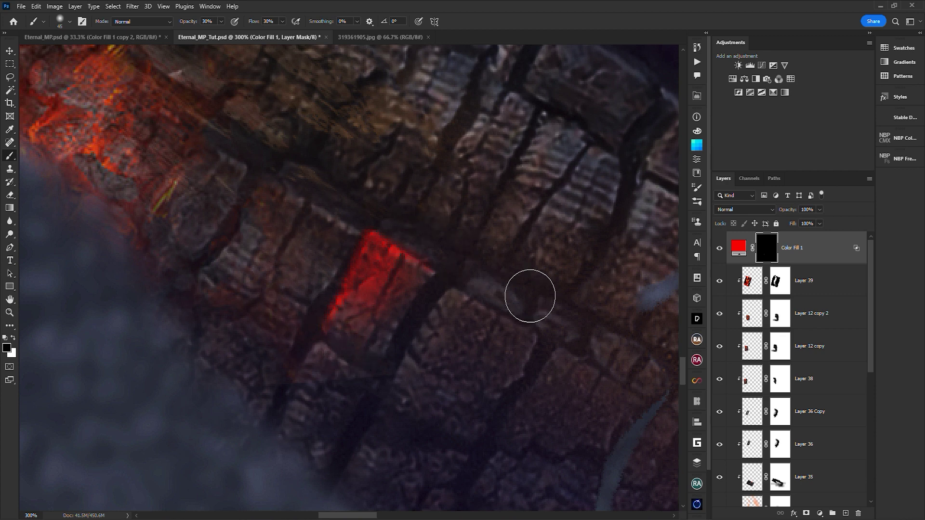
scroll(383, 368, down, 2)
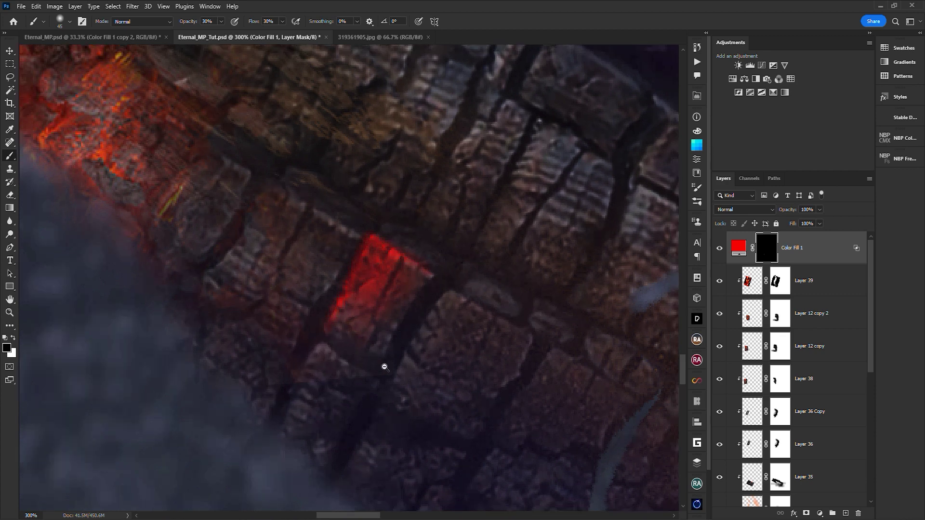
scroll(384, 367, down, 3)
Paint a long red line on the mask along the main crack of the forearm and fade out both its ends
scroll(387, 360, up, 2)
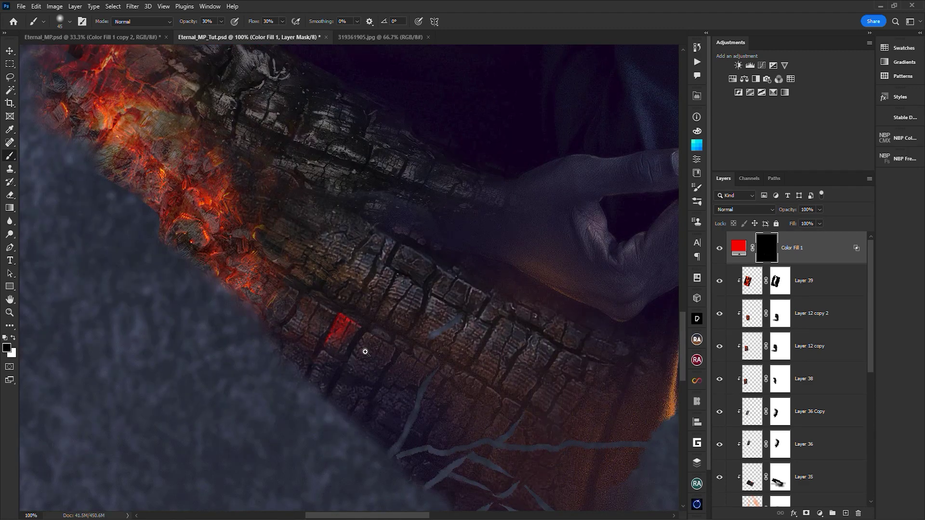
scroll(365, 352, up, 1)
key(Tab)
drag(272, 260, 715, 501)
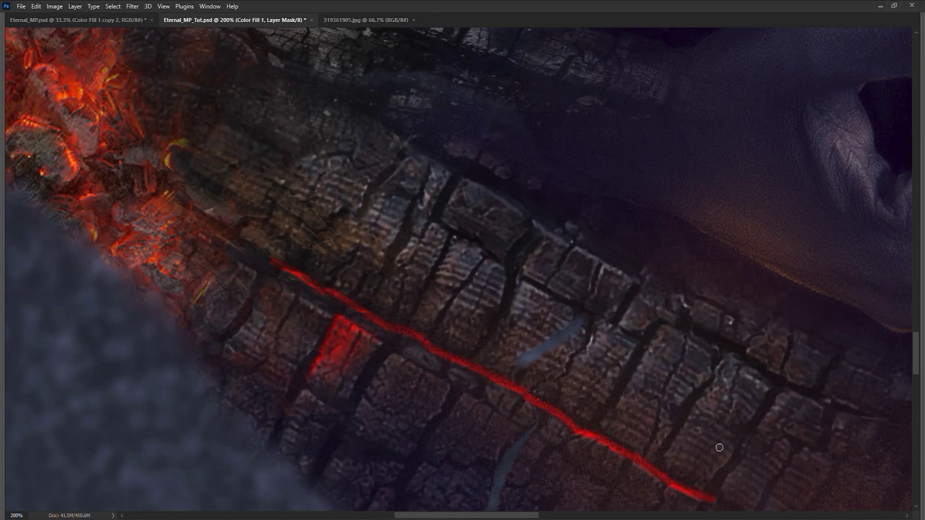
scroll(719, 447, down, 2)
key(bracketright)
key(bracketright)
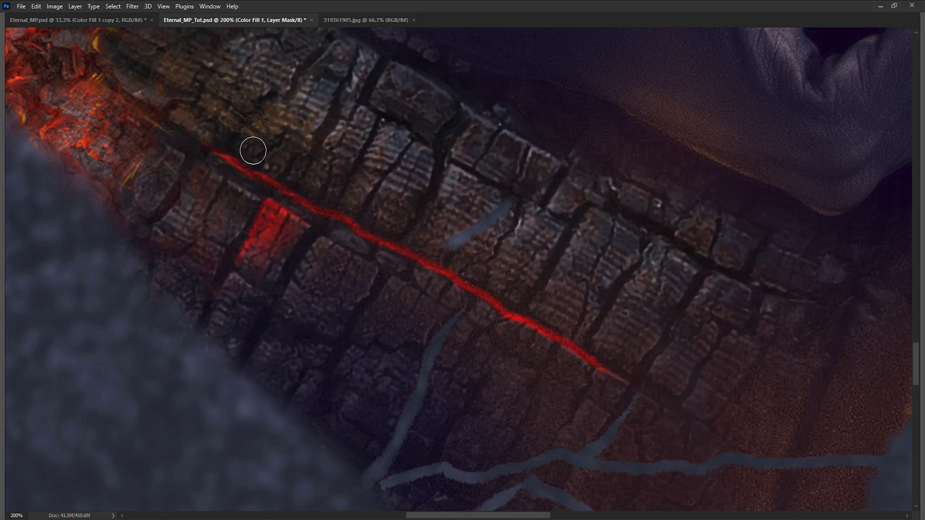
drag(253, 151, 225, 157)
Paint soft red glow patches on the charred blocks beside the long crack, including the block next to the upper branch stroke
drag(541, 310, 560, 320)
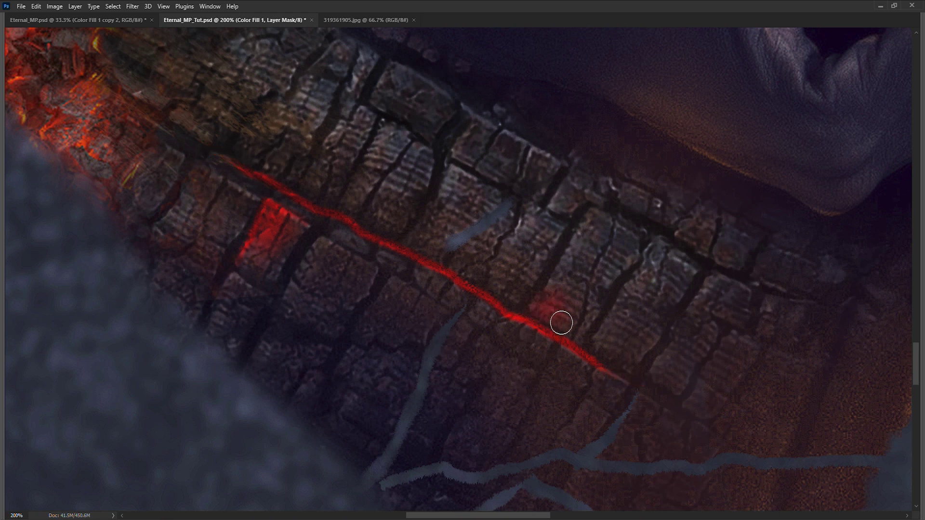
click(524, 336)
click(354, 189)
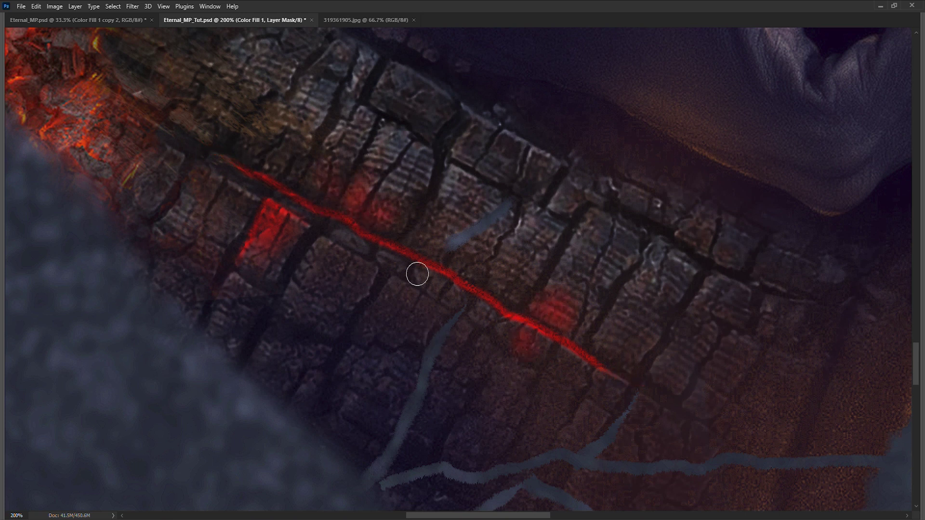
click(383, 198)
key(bracketright)
mouse_move(437, 195)
mouse_down()
mouse_move(420, 227)
mouse_move(480, 183)
mouse_up()
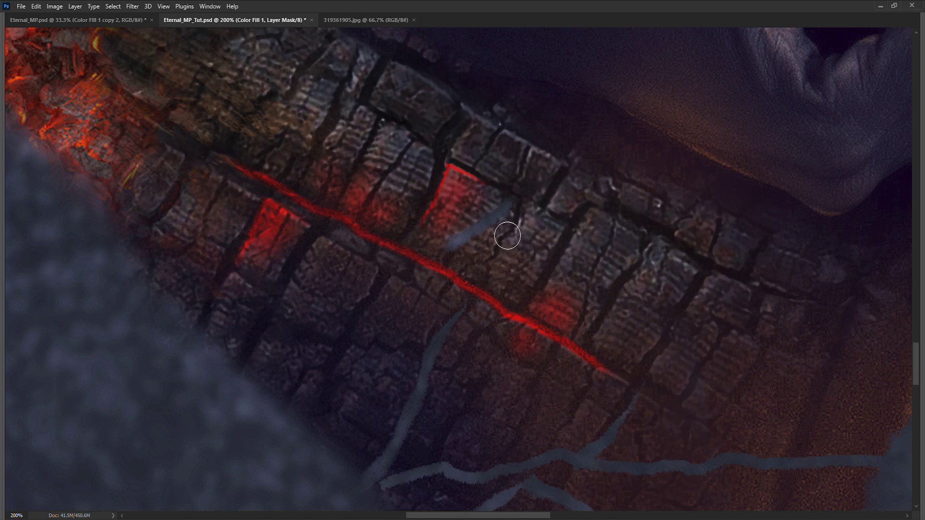
key(ctrl+0)
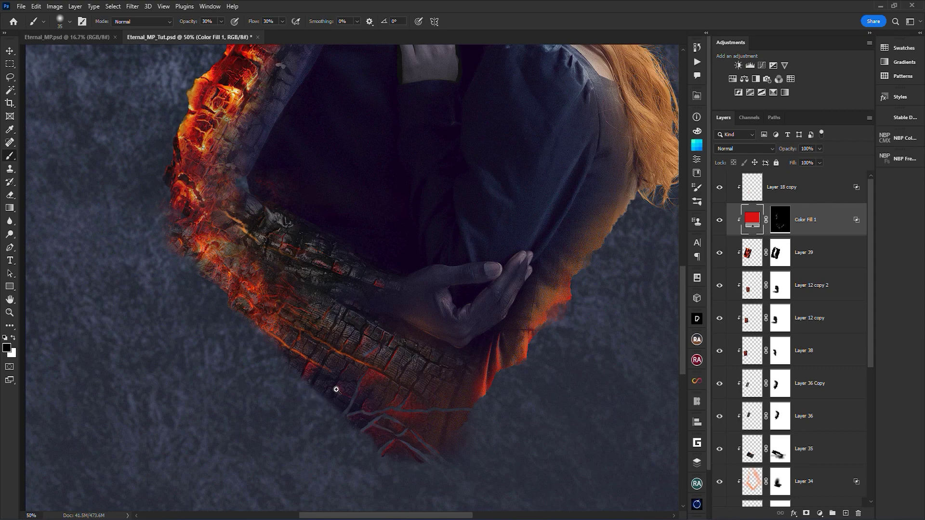
Duplicate the red fill layer above Layer 18 copy and change the duplicate's color to orange
scroll(336, 389, up, 2)
drag(409, 381, 430, 301)
ctrl+click(413, 300)
scroll(392, 363, down, 2)
drag(578, 484, 518, 425)
drag(322, 275, 384, 285)
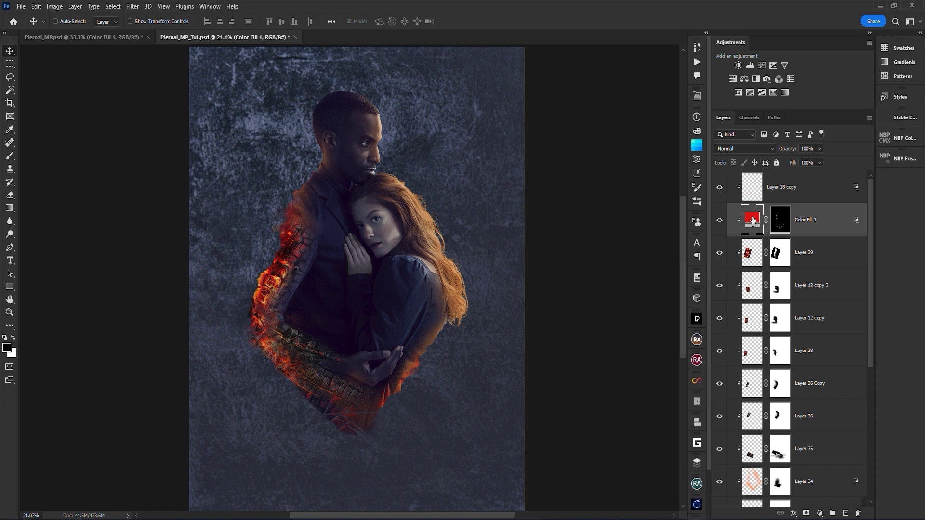
drag(752, 221, 755, 176)
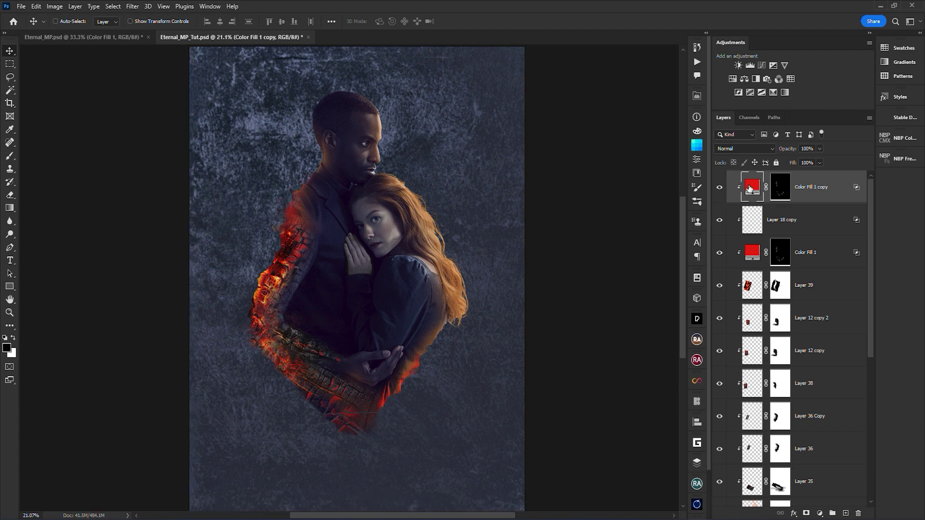
double_click(753, 188)
click(781, 297)
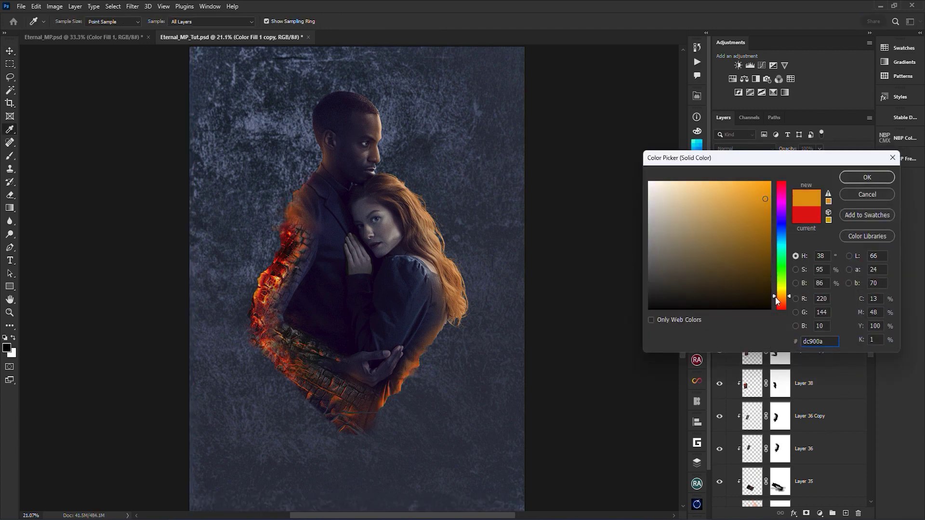
click(863, 176)
Fill the orange fill layer's mask with black
click(781, 189)
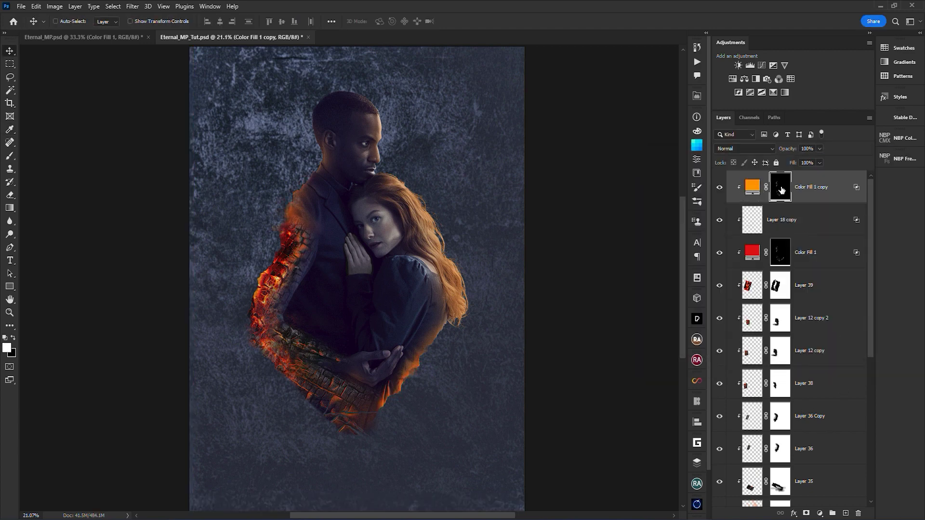
key(x)
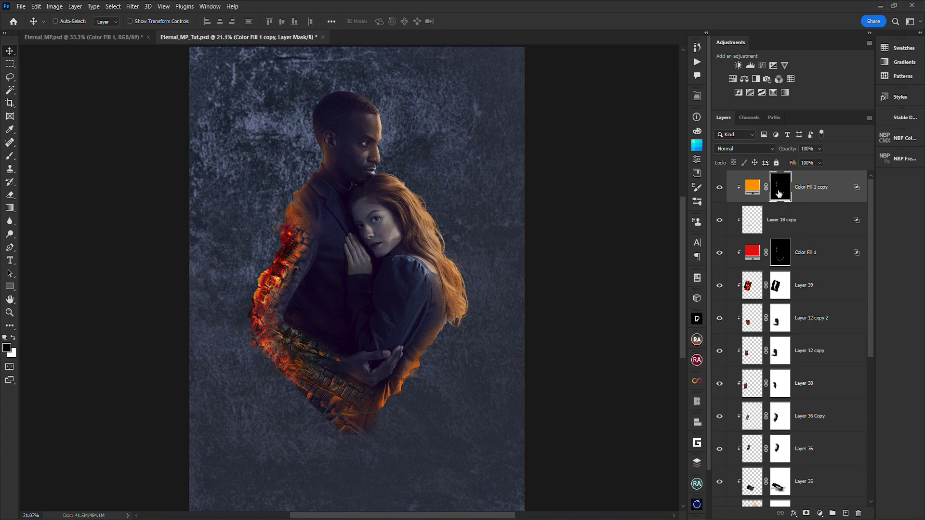
key(alt+BackSpace)
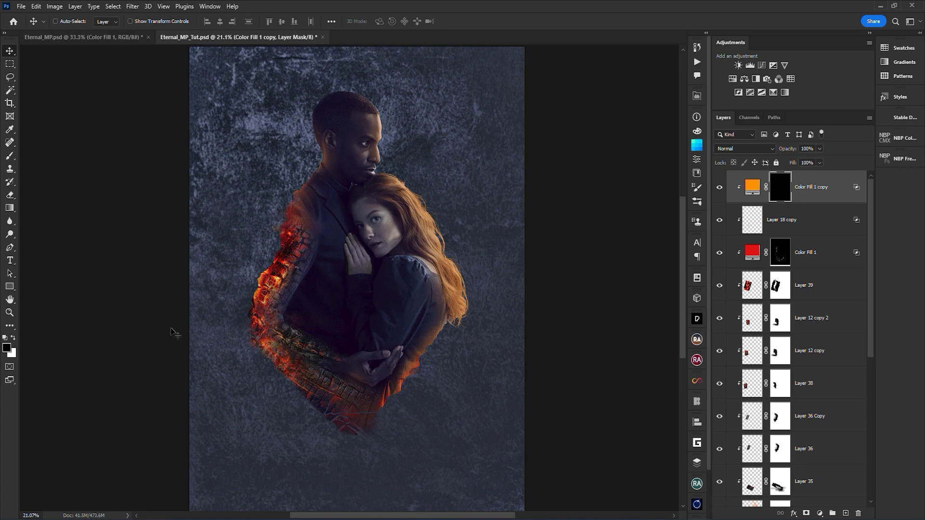
Paint a faint orange glow over the woman's hand on the orange fill's mask with a soft white brush at 5% opacity
scroll(315, 239, up, 5)
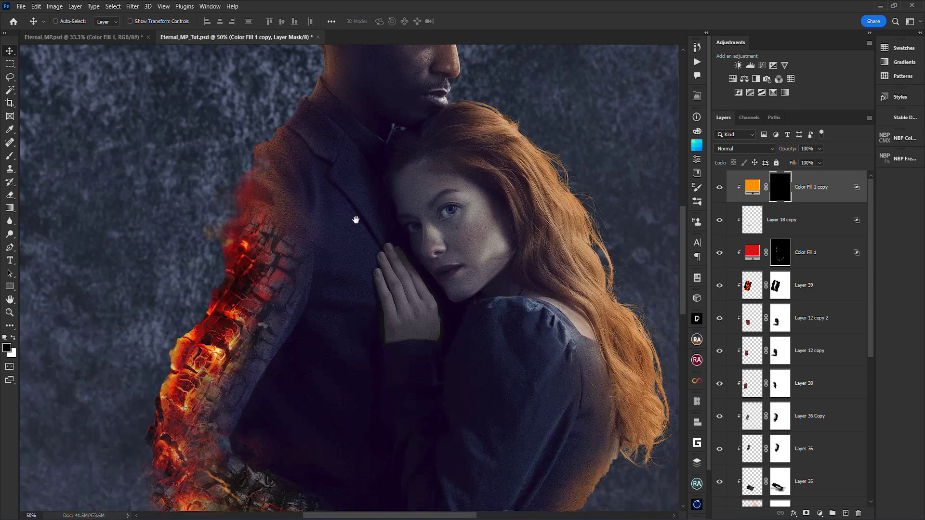
mouse_move(355, 220)
mouse_down()
mouse_move(364, 262)
mouse_move(356, 206)
mouse_up()
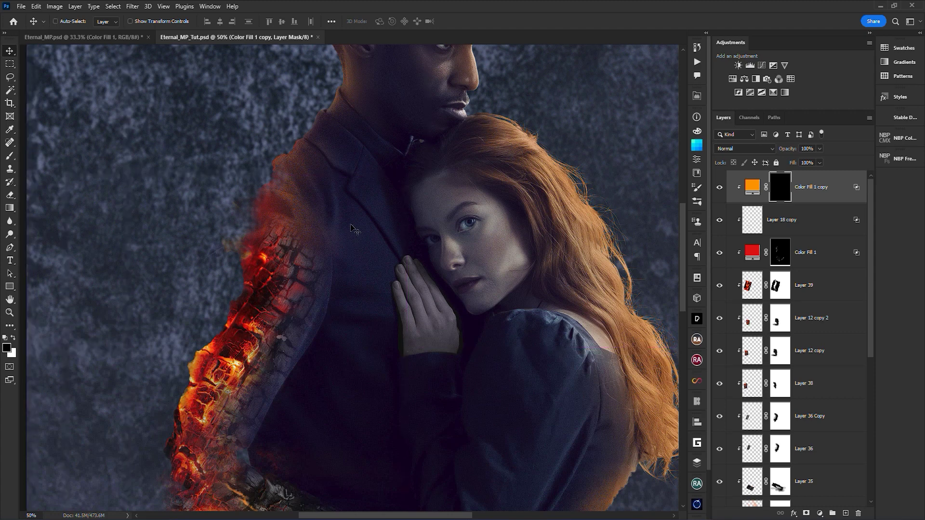
drag(359, 326, 217, 153)
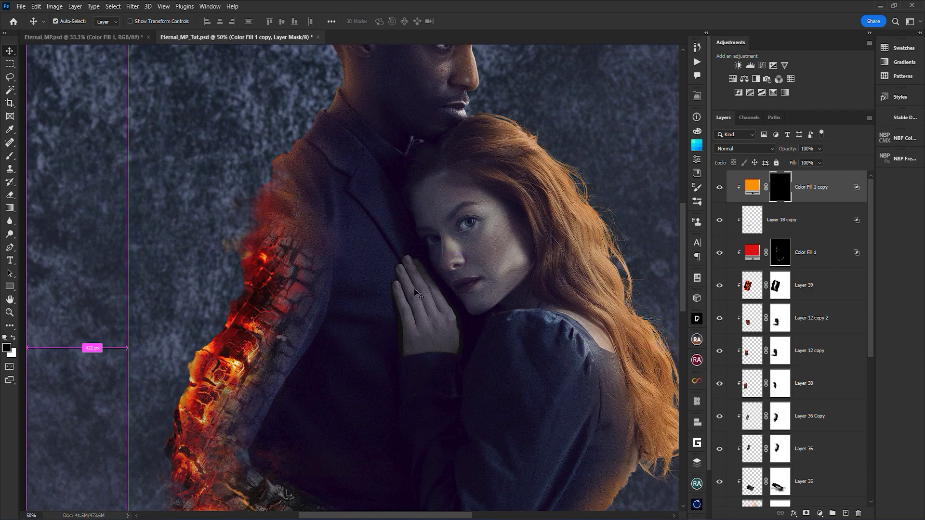
scroll(482, 332, up, 3)
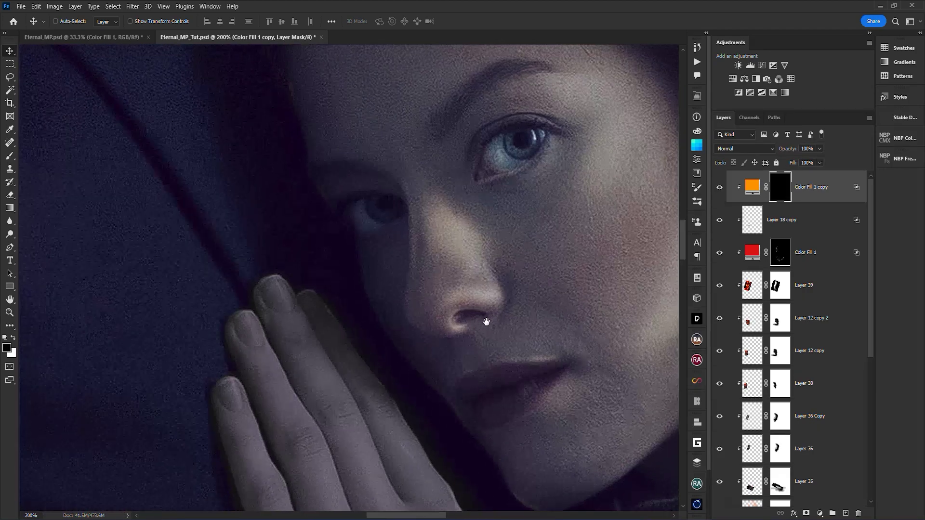
key(b)
mouse_move(486, 321)
mouse_down()
mouse_move(458, 324)
mouse_move(425, 440)
mouse_move(424, 405)
mouse_move(407, 401)
mouse_up()
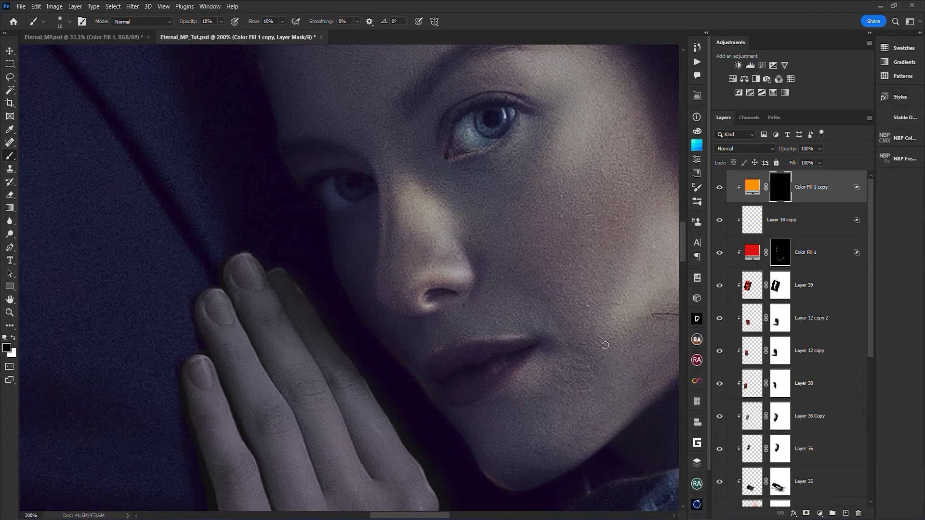
key(x)
drag(384, 297, 483, 98)
key(bracketright)
key(bracketright)
key(bracketright)
key(bracketright)
key(bracketright)
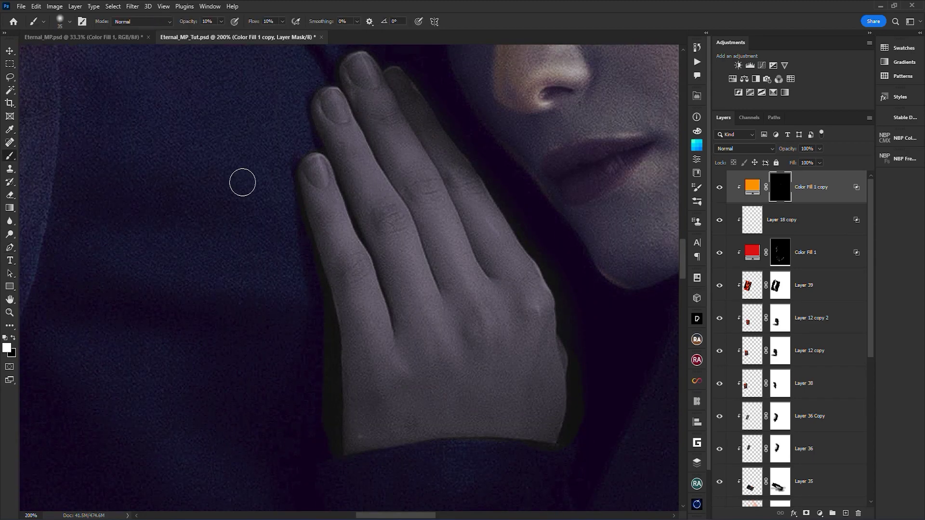
key(0)
key(5)
mouse_move(355, 386)
mouse_down()
mouse_move(383, 364)
mouse_move(479, 349)
mouse_move(514, 316)
mouse_up()
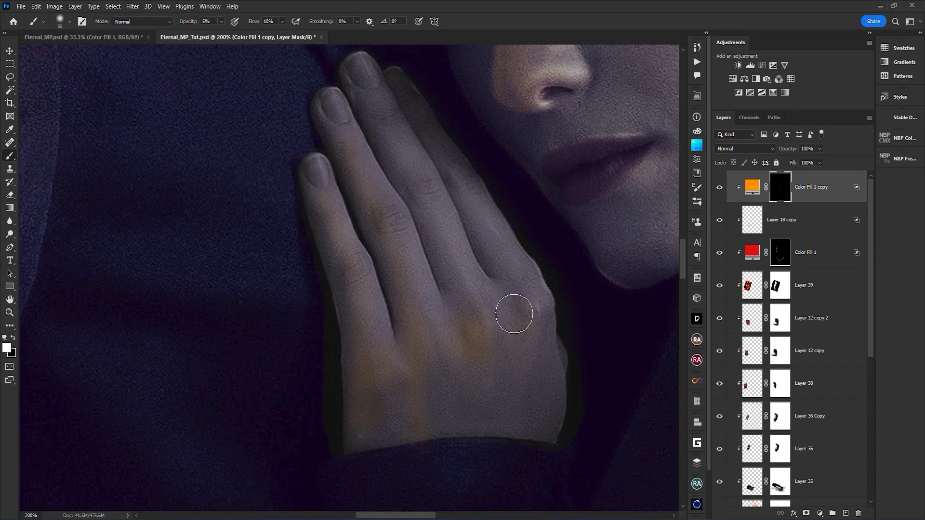
Paint a faint orange glow along the woman's cuff and forearm sleeve below her hand on the orange fill's mask
drag(324, 463, 345, 251)
key(bracketleft)
key(bracketleft)
key(bracketleft)
key(bracketleft)
key(bracketleft)
key(bracketleft)
key(bracketleft)
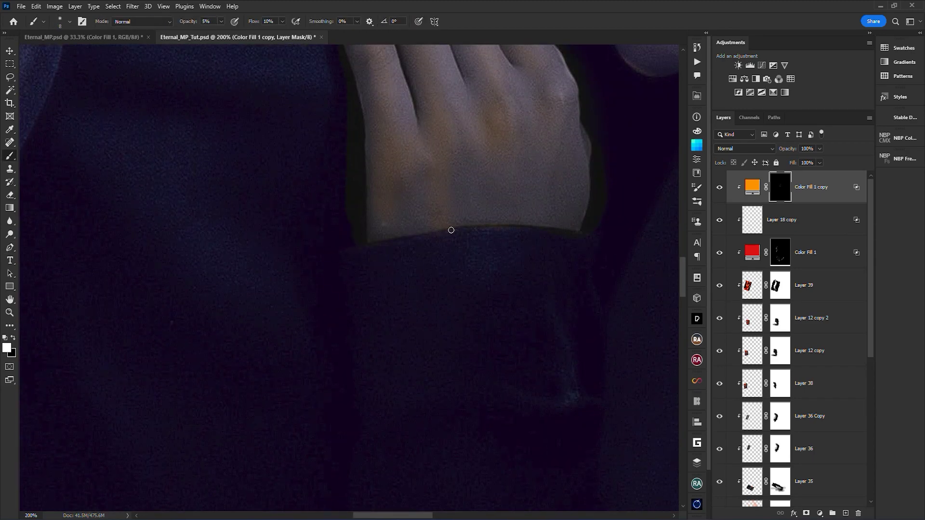
key(bracketright)
key(bracketright)
key(bracketright)
key(bracketright)
key(bracketright)
key(bracketright)
key(bracketright)
key(bracketright)
key(bracketright)
key(bracketright)
key(bracketright)
key(bracketright)
scroll(408, 133, down, 5)
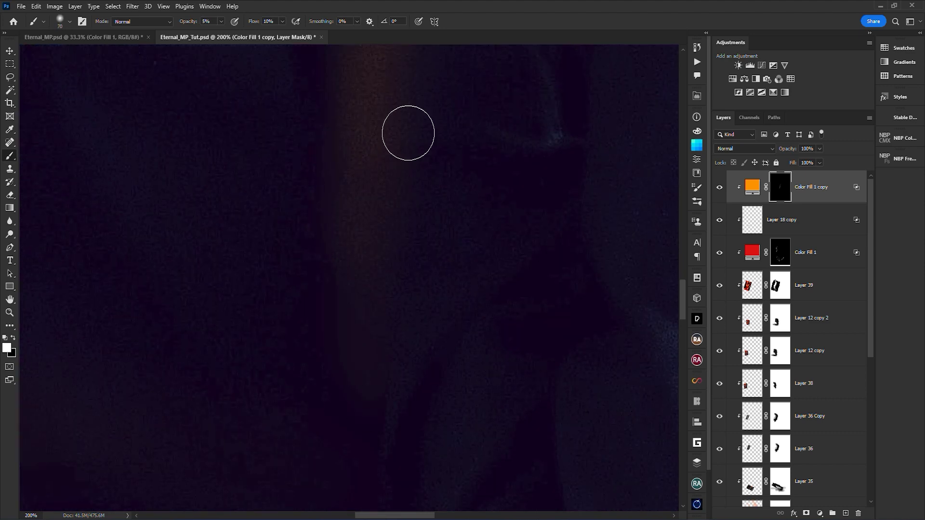
Paint a thin orange highlight on the edges of the woman's lips with a small soft brush at 5% opacity
scroll(408, 133, up, 10)
scroll(368, 389, right, 2)
key(bracketleft)
key(bracketleft)
key(bracketleft)
key(bracketleft)
key(bracketleft)
key(bracketleft)
key(bracketleft)
key(bracketleft)
key(bracketleft)
key(bracketleft)
key(bracketleft)
key(bracketleft)
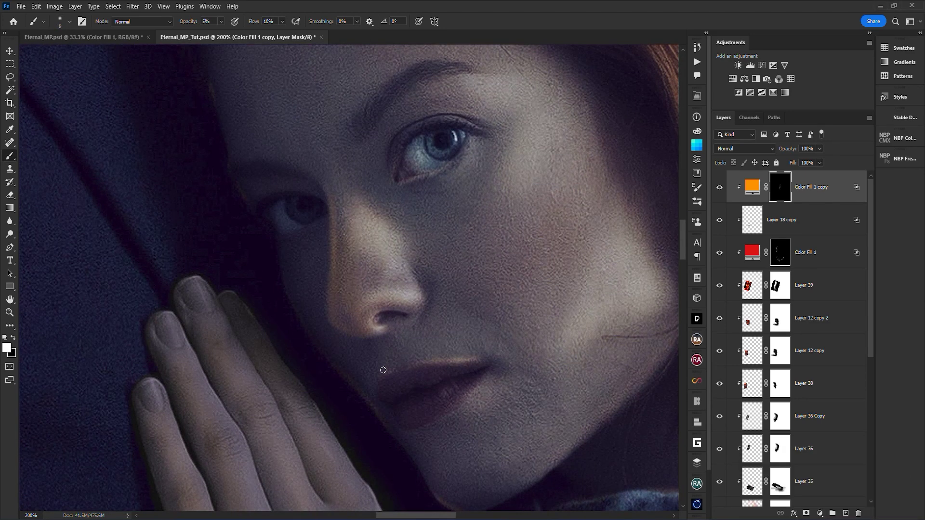
Paint a soft orange glow over the woman's cheek below the eye with a brush of about 80 px
key(bracketright)
key(bracketright)
key(bracketright)
key(bracketright)
key(bracketright)
key(bracketright)
key(bracketright)
key(bracketright)
key(bracketright)
key(bracketright)
key(bracketright)
key(bracketright)
key(bracketright)
key(bracketright)
key(bracketright)
key(bracketright)
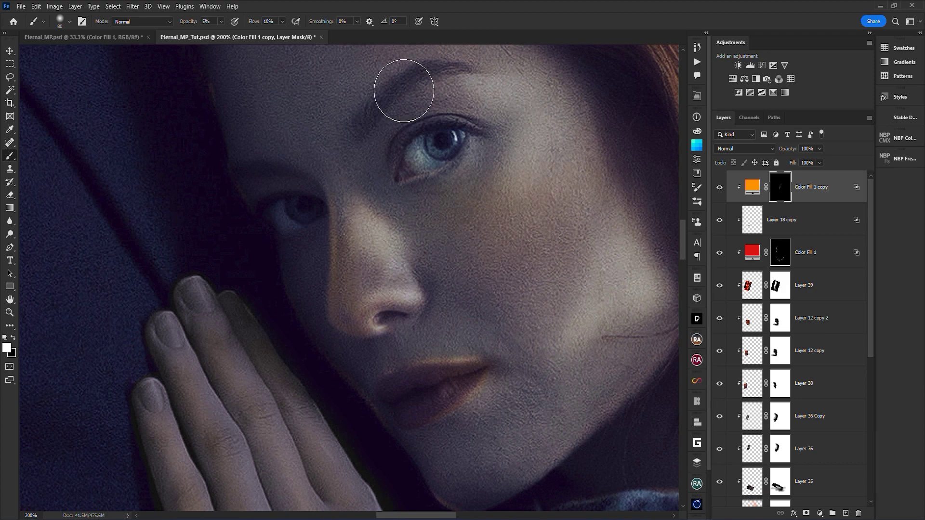
Paint an orange rim glow on the man's nape and around the edge of his ear at 10% brush opacity
scroll(371, 188, up, 2)
scroll(372, 188, left, 2)
key(h)
mouse_move(372, 188)
mouse_down()
mouse_move(411, 196)
mouse_move(438, 183)
mouse_move(394, 221)
mouse_move(384, 215)
mouse_up()
key(bracketleft)
key(bracketleft)
key(bracketleft)
key(bracketleft)
key(bracketleft)
key(bracketleft)
key(bracketleft)
key(bracketleft)
key(bracketleft)
key(bracketleft)
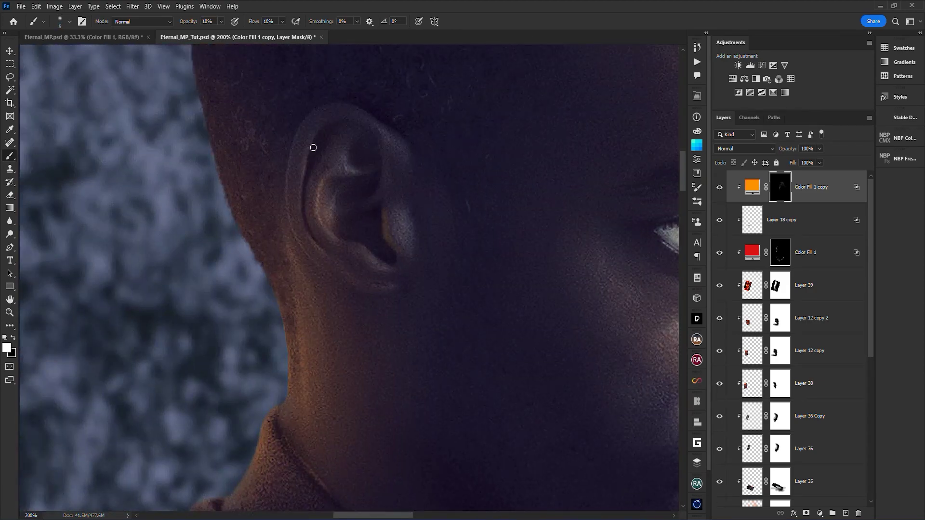
drag(378, 141, 320, 118)
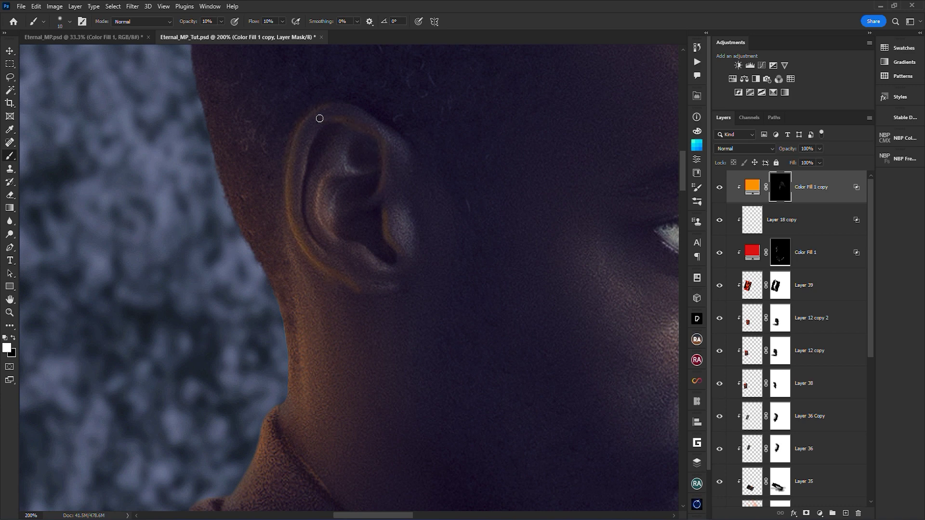
Paint a soft orange glow along the man's jawline and neck above the coat collar
drag(378, 403, 297, 208)
key(bracketright)
key(bracketright)
key(bracketright)
key(bracketright)
key(bracketright)
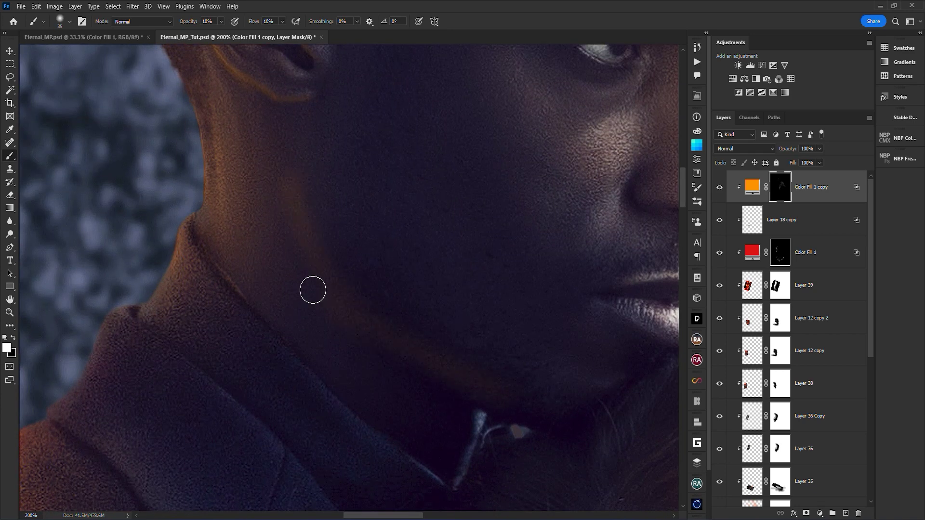
key(bracketright)
key(bracketright)
key(bracketright)
key(bracketright)
key(bracketright)
key(bracketright)
key(bracketright)
key(bracketright)
Paint orange highlights along the edges of the man's coat collar and lapel at 30% brush opacity
mouse_move(491, 396)
mouse_down()
mouse_move(101, 351)
mouse_move(352, 144)
mouse_move(321, 128)
mouse_move(417, 287)
mouse_move(393, 41)
mouse_up()
key(bracketleft)
key(bracketleft)
key(bracketleft)
key(bracketleft)
key(bracketleft)
key(bracketleft)
key(bracketleft)
key(bracketleft)
key(bracketleft)
key(bracketleft)
key(bracketleft)
key(3)
mouse_move(331, 205)
mouse_down()
mouse_move(309, 259)
mouse_move(446, 429)
mouse_up()
drag(312, 275, 454, 460)
drag(179, 90, 293, 198)
drag(356, 153, 549, 135)
Paint two curved orange strokes down the coat's shoulder above the burning sleeve with a 40 px brush
key(bracketright)
key(bracketright)
drag(289, 116, 401, 357)
drag(407, 130, 424, 407)
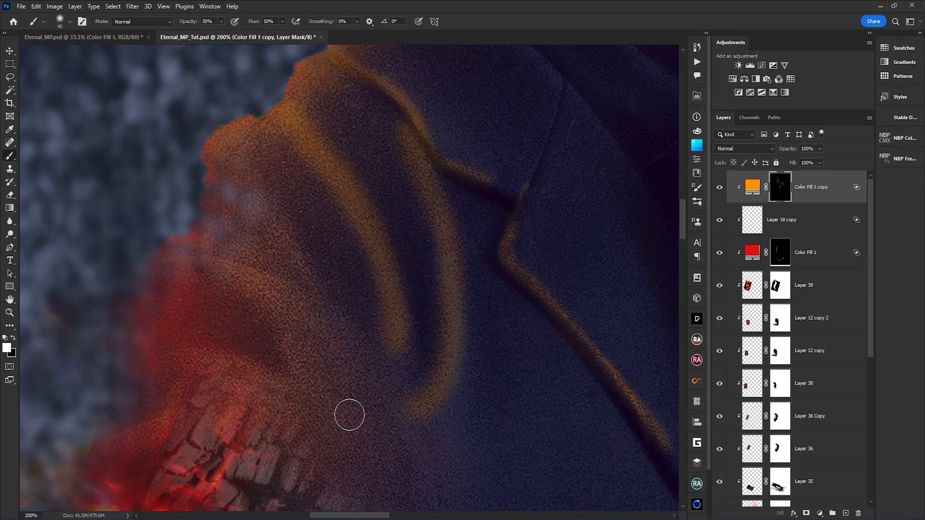
Paint broad soft orange glow over the couple's clothing folds with a large brush on the orange fill's mask
drag(349, 415, 333, 48)
alt+click(351, 254)
drag(351, 144, 440, 382)
key(bracketright)
key(bracketright)
key(bracketright)
key(bracketright)
key(bracketright)
key(bracketright)
key(bracketright)
key(bracketright)
key(bracketright)
key(bracketright)
key(bracketright)
drag(388, 186, 472, 127)
mouse_move(537, 389)
mouse_down()
mouse_move(490, 349)
mouse_move(610, 358)
mouse_up()
key(bracketright)
key(bracketright)
drag(373, 207, 359, 396)
scroll(320, 396, down, 10)
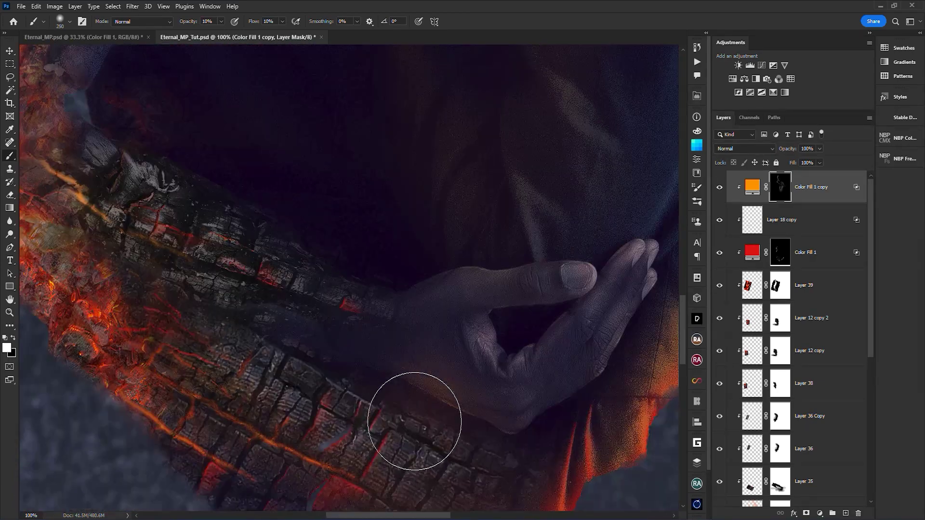
Paint a faint orange glow on the man's hand beside the charred sleeve with a smaller brush at 10% opacity
key(1)
key(bracketleft)
key(bracketleft)
key(bracketleft)
key(bracketleft)
key(bracketleft)
key(bracketleft)
key(bracketleft)
key(bracketleft)
key(bracketleft)
key(bracketleft)
key(bracketleft)
key(bracketleft)
mouse_move(487, 274)
mouse_down()
mouse_move(442, 279)
mouse_move(524, 307)
mouse_move(413, 392)
mouse_move(386, 289)
mouse_up()
Paint a thin orange edge glow on the shoulder of the woman's dress with a 15 px brush
key(h)
key(bracketleft)
key(bracketleft)
key(bracketleft)
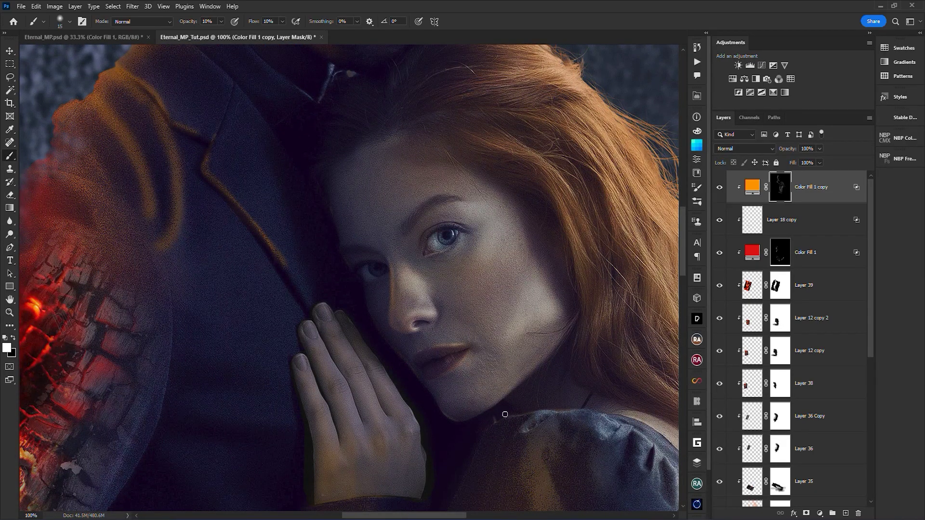
key(h)
drag(505, 414, 372, 386)
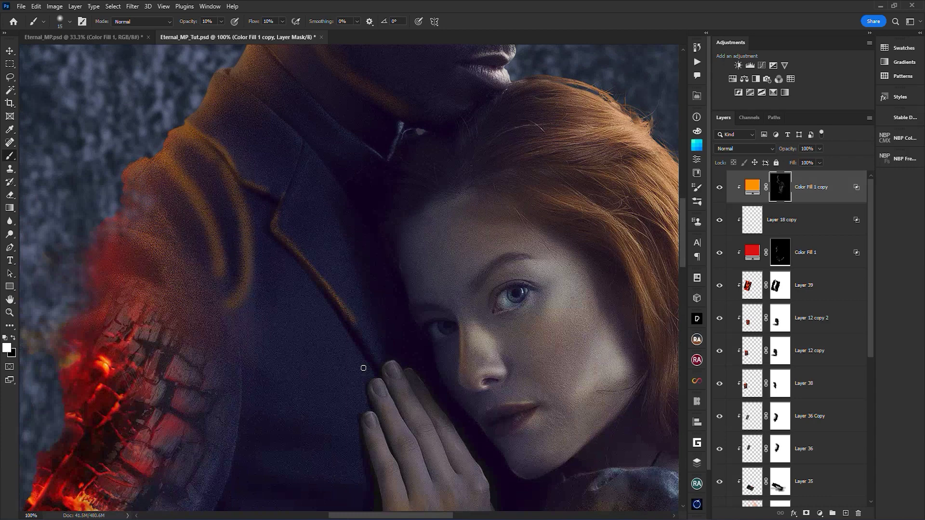
Soften the orange strokes on the coat's shoulder and lapel by painting black on the fill mask with a 60 px brush at 50% opacity
key(x)
key(bracketright)
key(bracketright)
key(bracketright)
key(5)
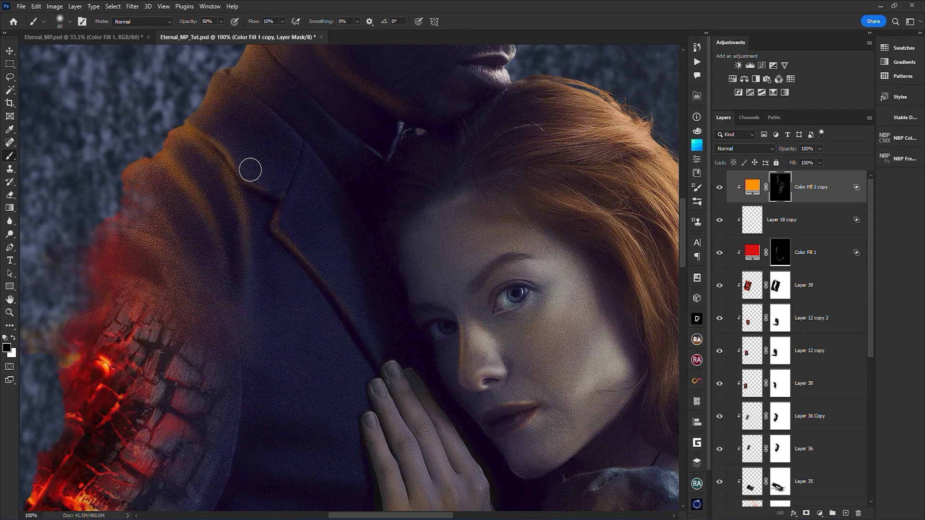
scroll(372, 383, down, 5)
key(bracketright)
key(bracketright)
key(bracketright)
key(bracketright)
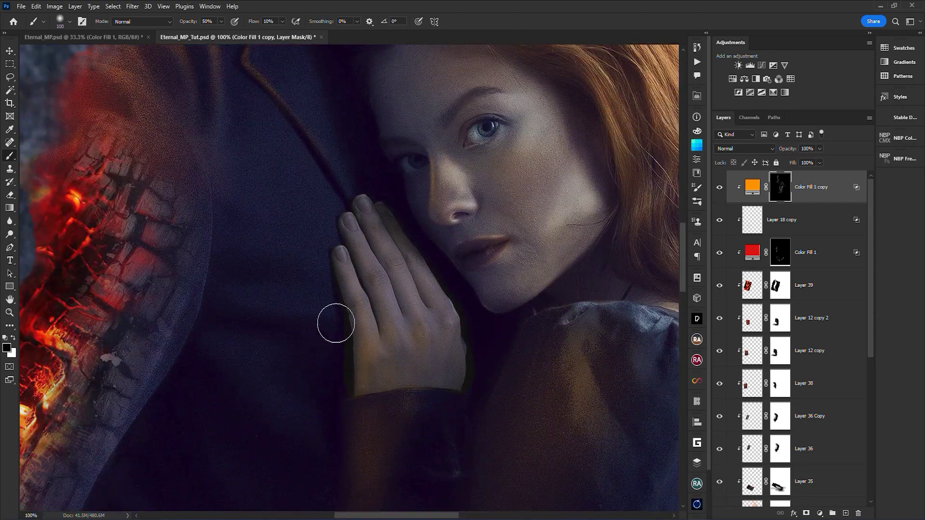
Paint broad, soft orange glow over the couple on the fill mask with a 300 px brush at 20% opacity
key(1)
key(ctrl+minus)
key(ctrl+minus)
mouse_move(468, 355)
mouse_down()
mouse_move(556, 345)
mouse_move(561, 316)
mouse_up()
key(bracketright)
key(bracketright)
key(bracketright)
key(bracketright)
key(bracketright)
key(bracketright)
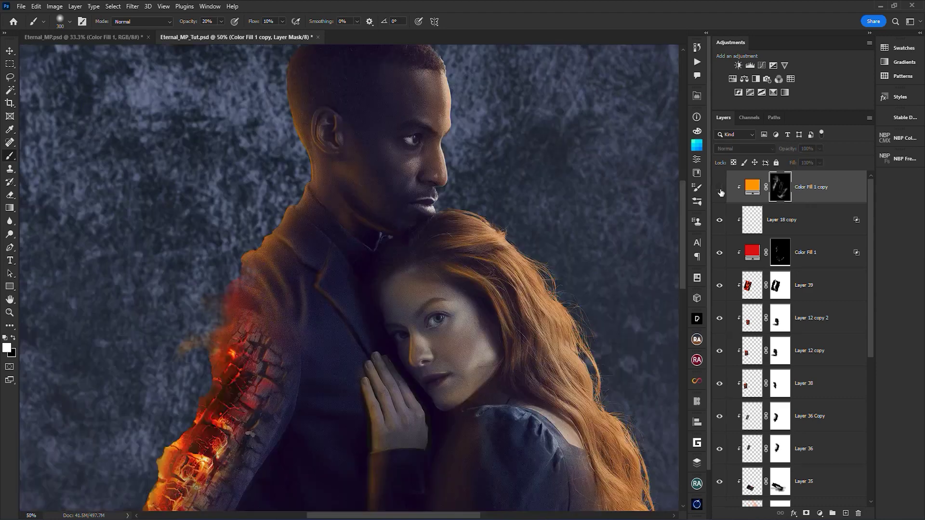
Compare the couple with and without the orange fill layer, and view the whole poster
key(ctrl+plus)
click(720, 188)
click(720, 188)
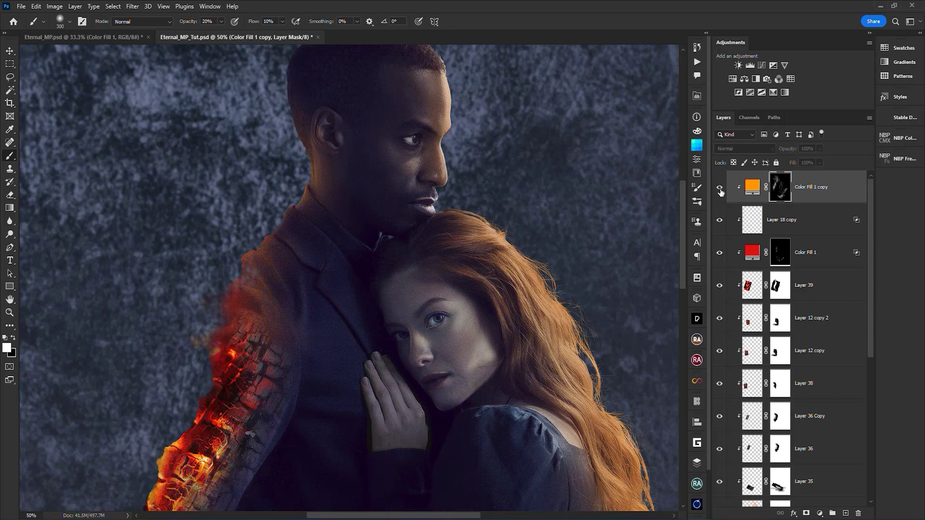
click(720, 187)
click(720, 189)
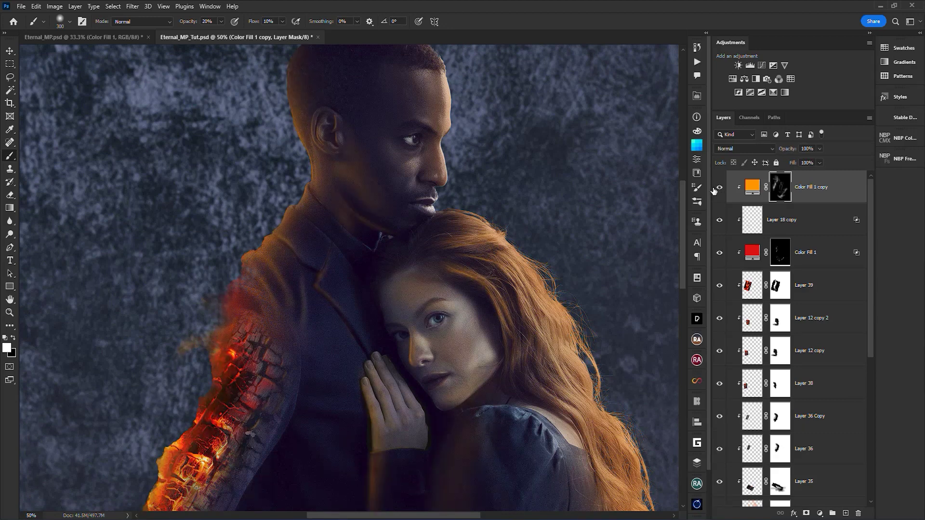
key(ctrl+0)
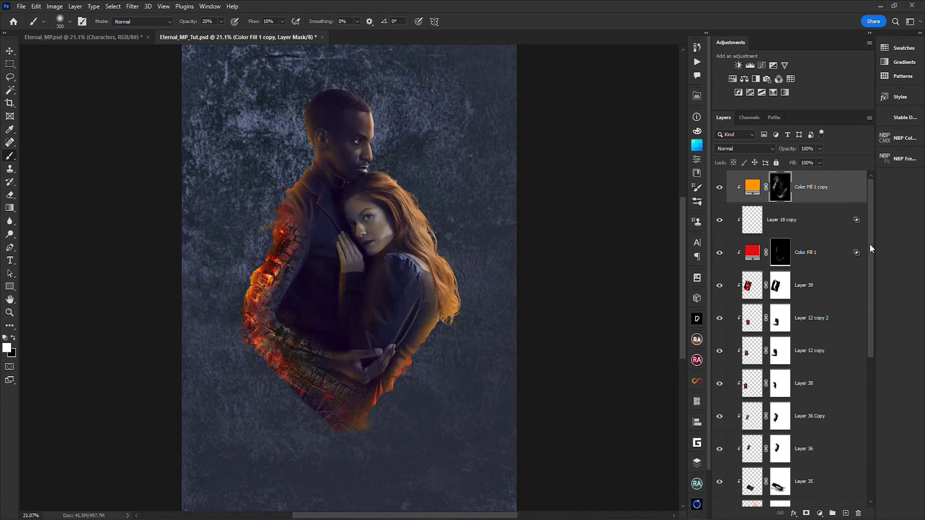
Group all layers from the orange fill down to the Characters layer and name the group Charaters
drag(869, 243, 834, 413)
shift+click(833, 413)
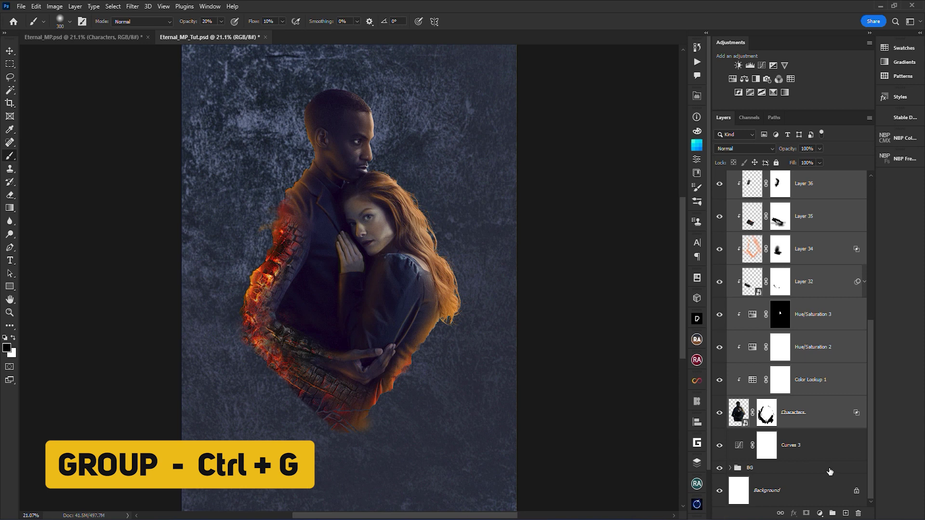
key(ctrl+g)
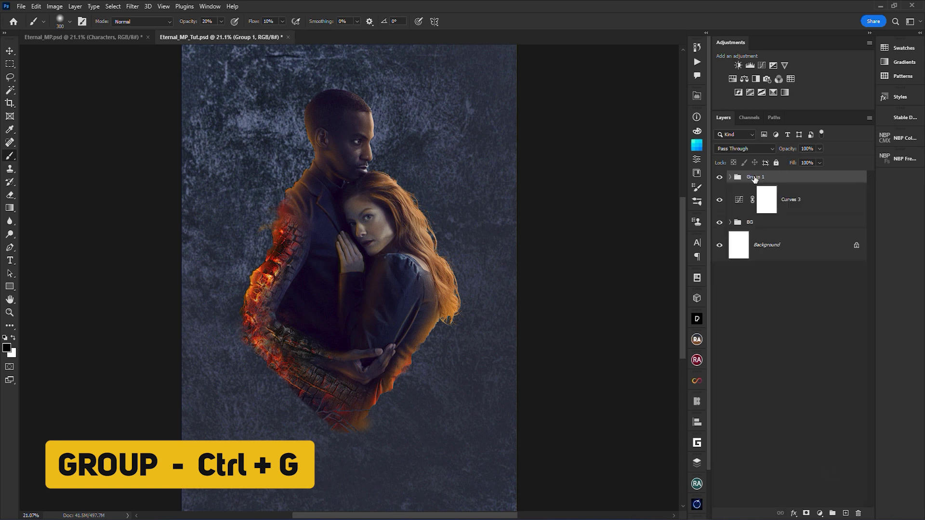
double_click(755, 176)
text(Charaters)
Delete the Curves 3 adjustment layer above the BG group
click(738, 203)
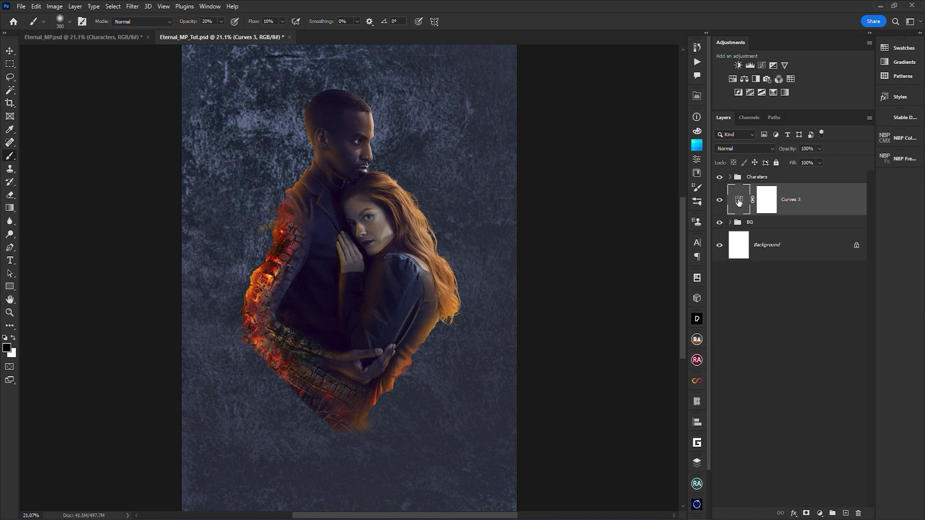
key(Delete)
drag(535, 303, 541, 306)
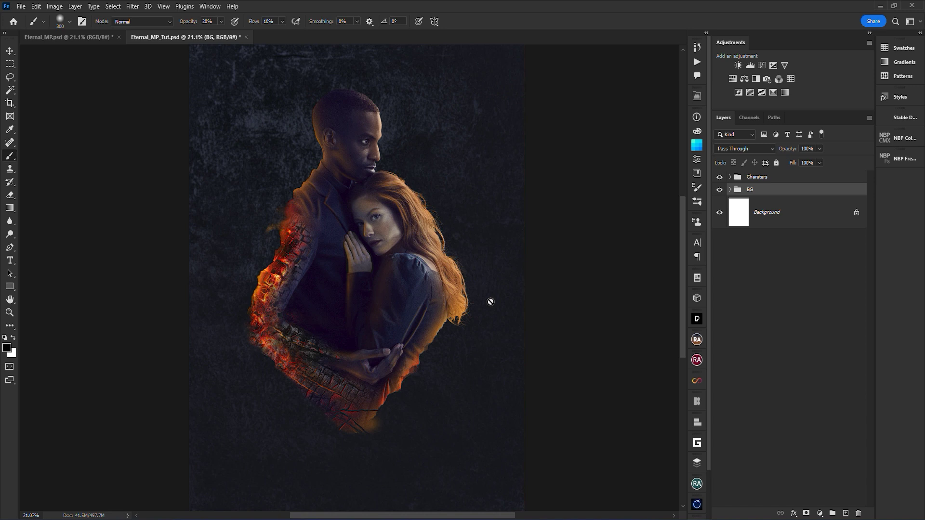
Add a Black & White adjustment layer above the groups, apply its automatic values and set Cyans to 57
key(ctrl+alt+shift+b)
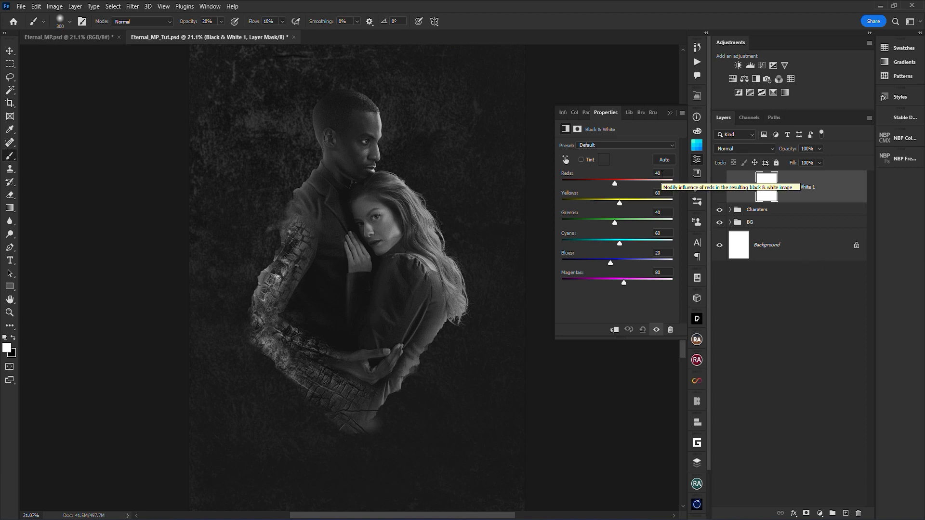
click(664, 159)
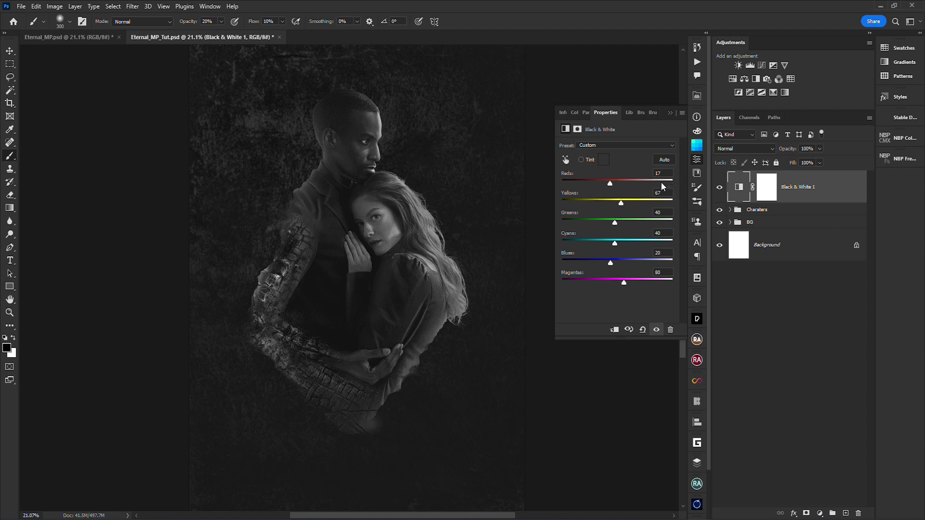
click(661, 233)
text(57)
key(Tab)
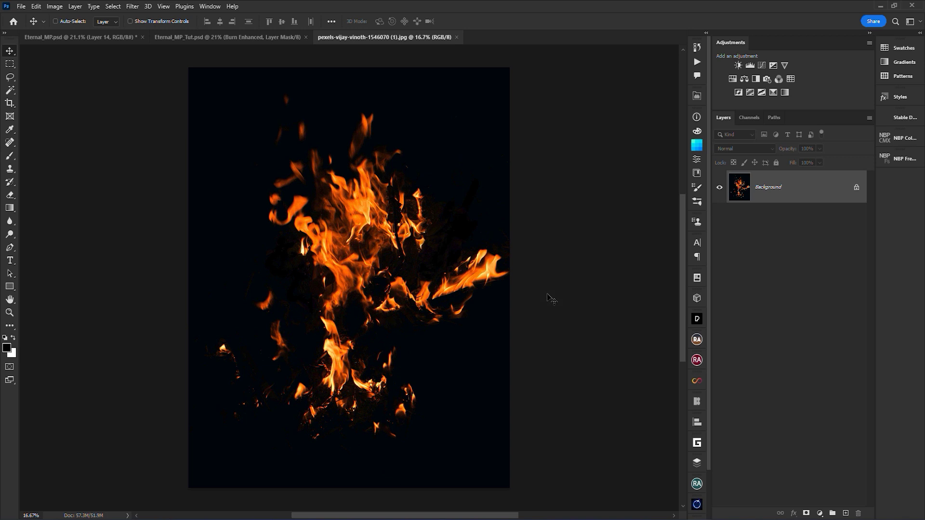
Lasso the flames in the fire photo, bring them into the poster over the sleeve and set their blend mode to Screen
key(l)
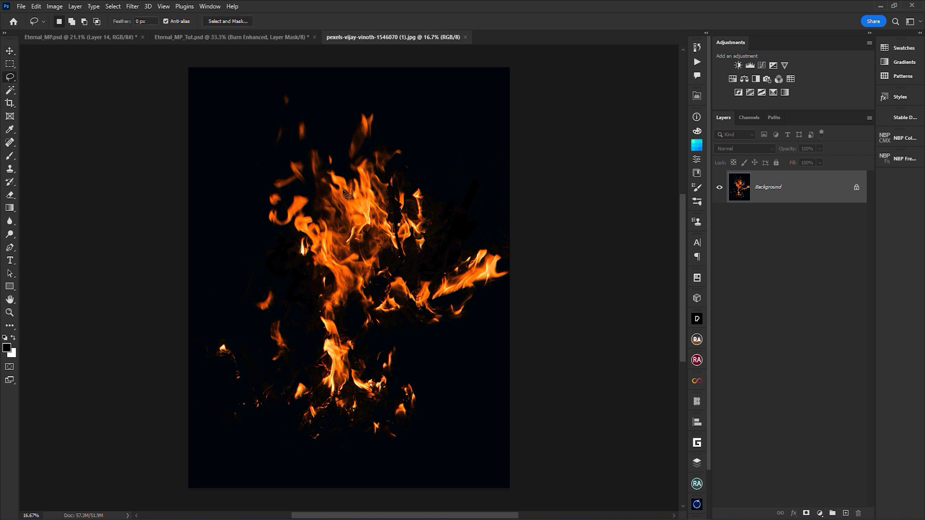
mouse_move(308, 82)
mouse_down()
mouse_move(233, 270)
mouse_move(262, 421)
mouse_move(444, 389)
mouse_move(441, 125)
mouse_up()
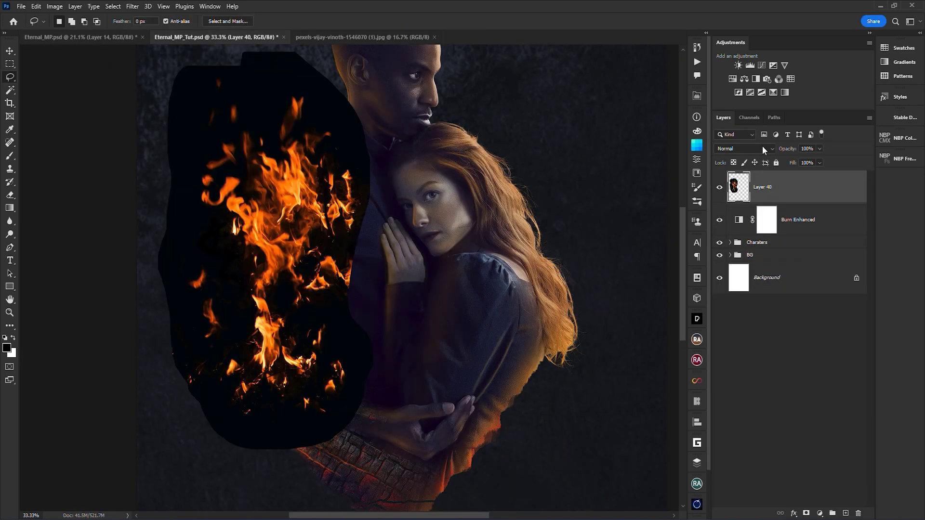
click(762, 149)
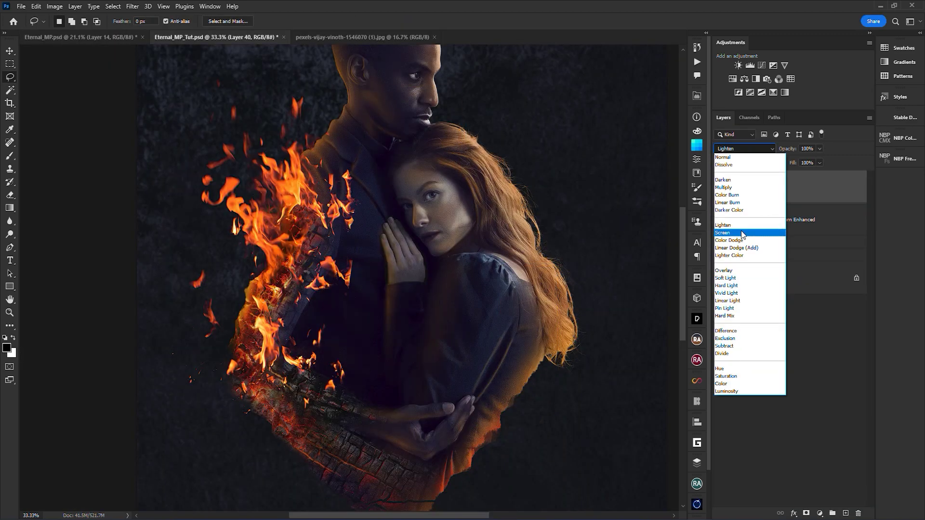
click(744, 227)
Transform the flames to follow the burning sleeve and paint out stray flames in the background on a layer mask
key(ctrl+t)
drag(267, 347, 267, 381)
key(ctrl+minus)
click(431, 21)
drag(212, 328, 232, 357)
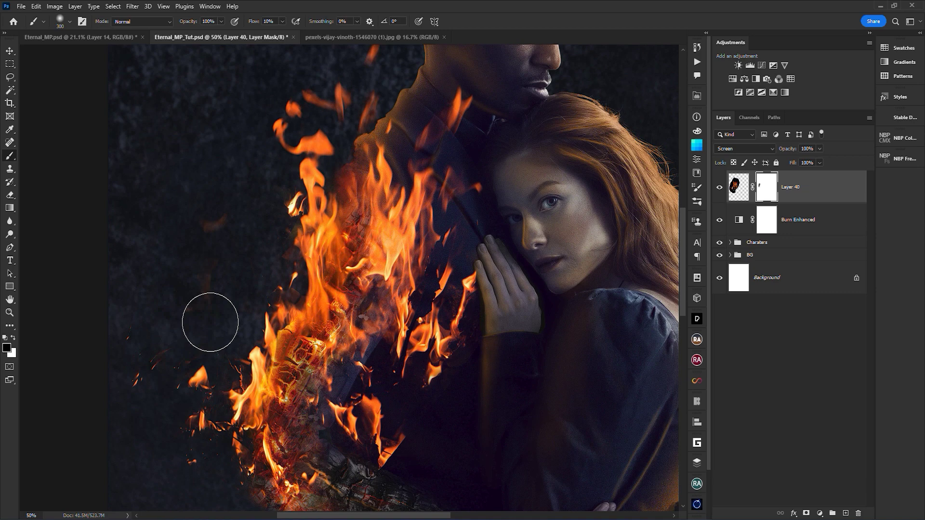
scroll(208, 320, down, 2)
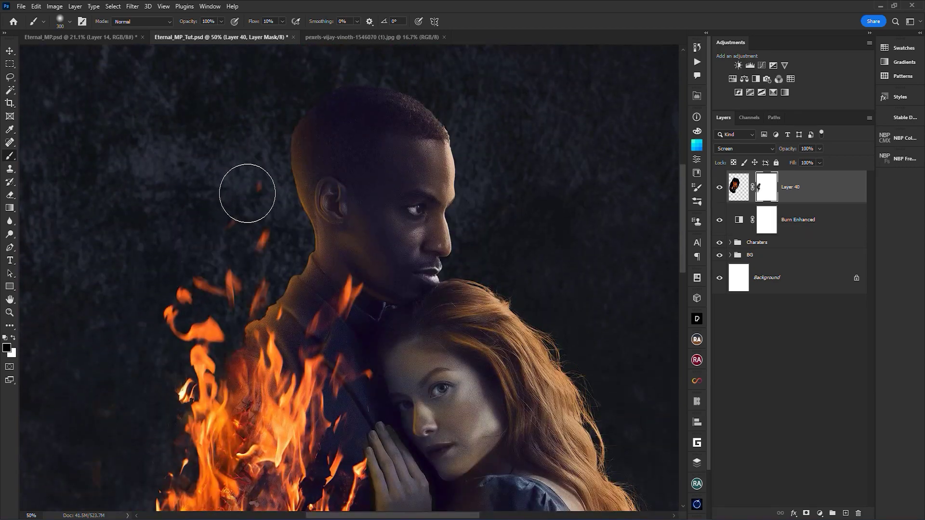
Fit smaller, tilted flames along the outer edge of the charred sleeve, keeping the man's chest clear
key(ctrl+t)
key(Escape)
key(ctrl+plus)
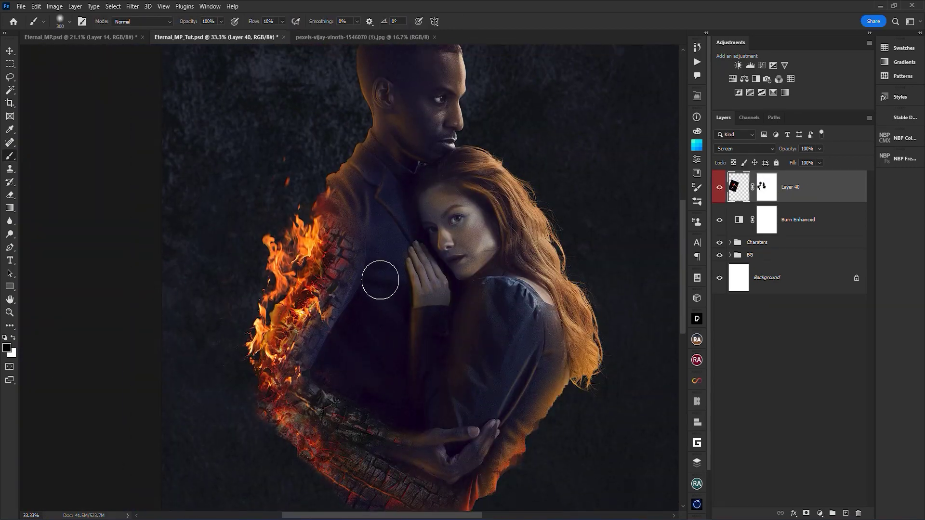
drag(382, 275, 335, 308)
drag(420, 359, 389, 357)
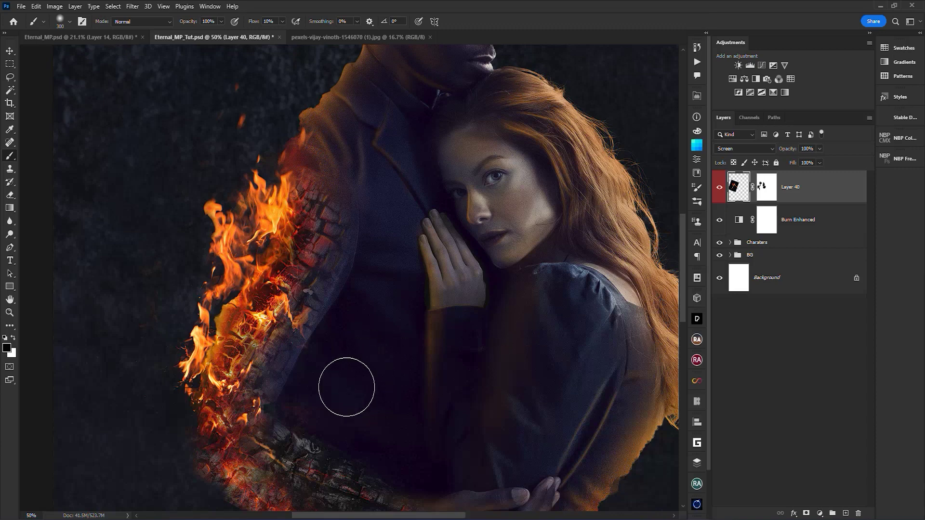
Add a second masked flame layer in Screen mode along the charred forearm, leaving small flames and sparks below it
drag(374, 388, 394, 373)
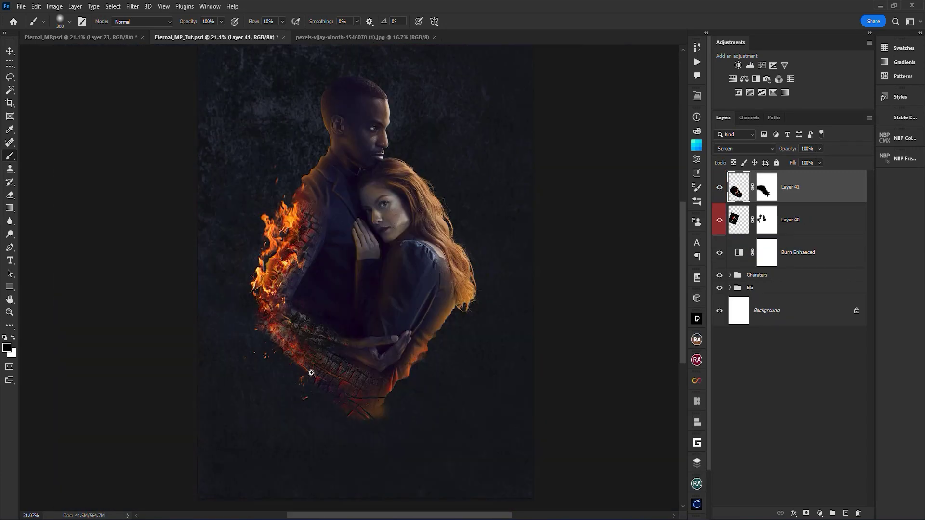
key(ctrl+plus)
drag(305, 355, 351, 379)
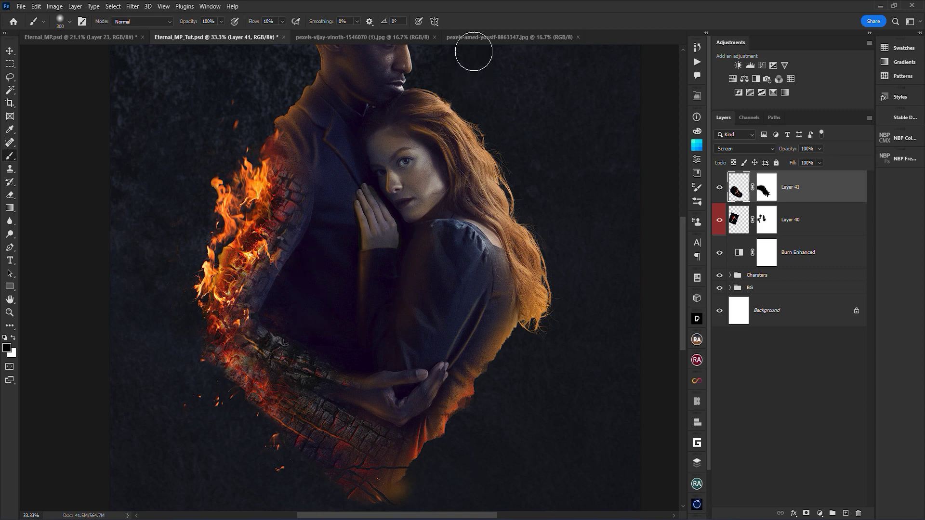
Copy the red coals photo and paste it into a lassoed area over the man's chest in the poster
click(480, 38)
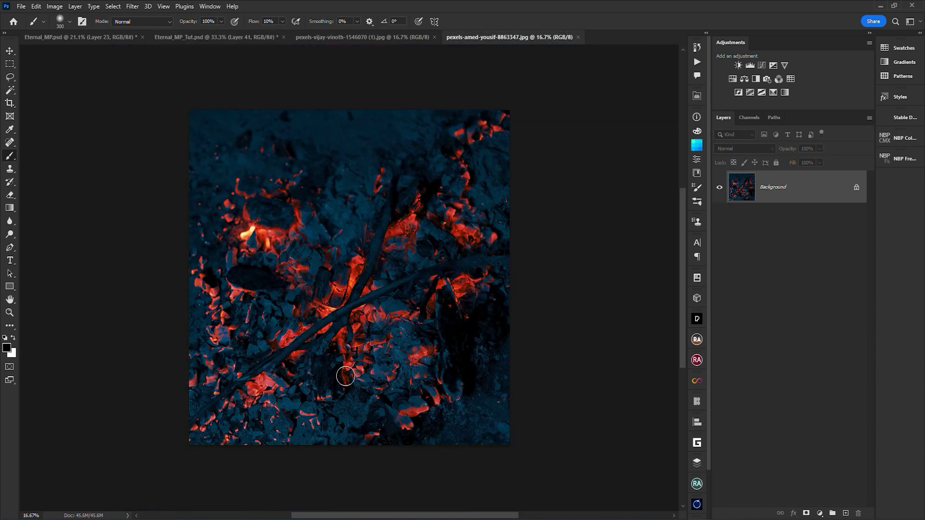
mouse_move(395, 126)
mouse_down()
mouse_move(387, 180)
mouse_move(288, 333)
mouse_move(284, 375)
mouse_move(454, 477)
mouse_move(400, 120)
mouse_up()
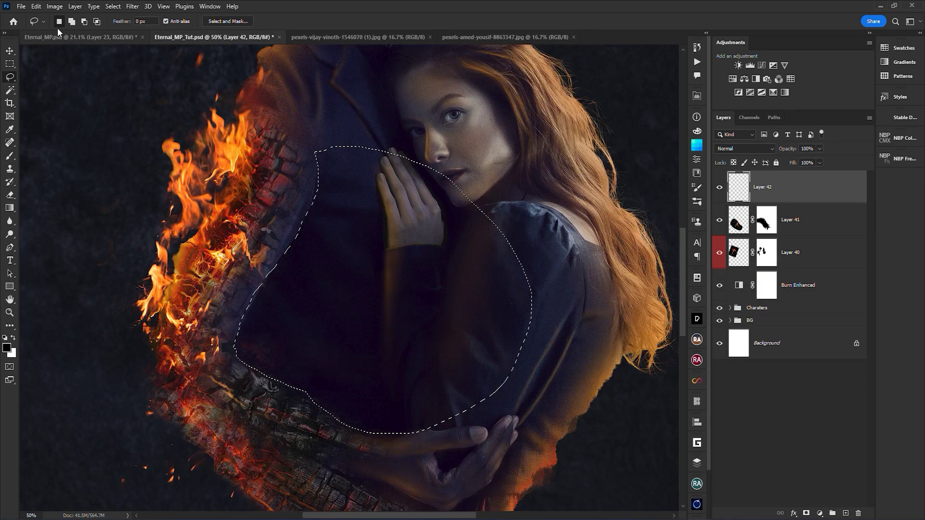
click(36, 6)
mouse_move(88, 102)
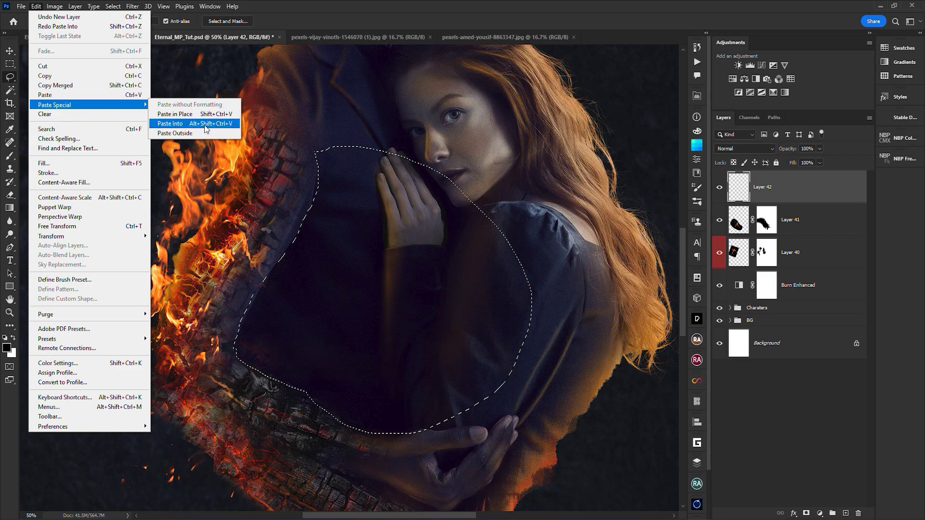
click(217, 124)
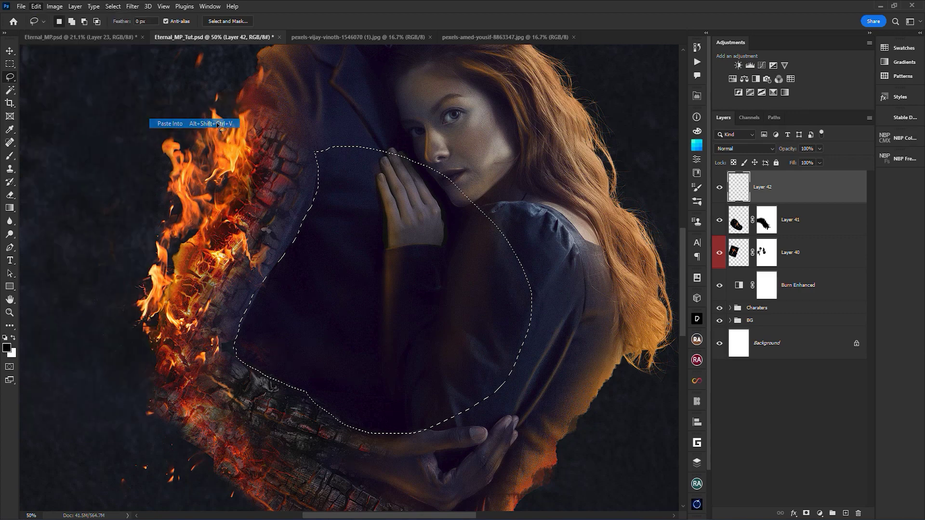
Scale down and rotate the pasted coals within the masked area on the man's chest
key(ctrl+t)
key(ctrl+0)
drag(613, 490, 434, 357)
drag(470, 365, 496, 203)
drag(328, 261, 257, 208)
key(Return)
scroll(294, 174, up, 2)
Paint black on the coals layer's mask with a large soft brush, keeping only faint embers beside the charred sleeve
click(767, 188)
key(b)
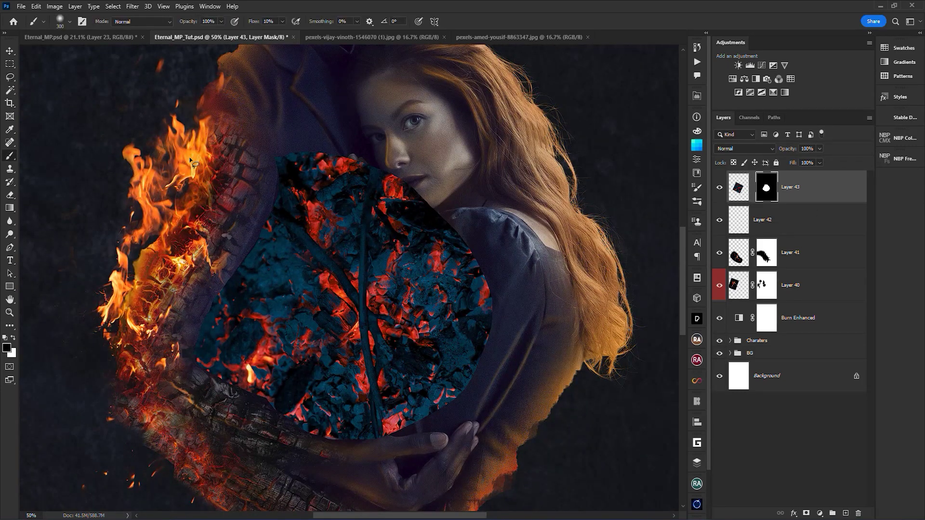
mouse_move(313, 202)
mouse_down()
mouse_move(424, 195)
mouse_move(433, 364)
mouse_move(185, 437)
mouse_move(207, 347)
mouse_up()
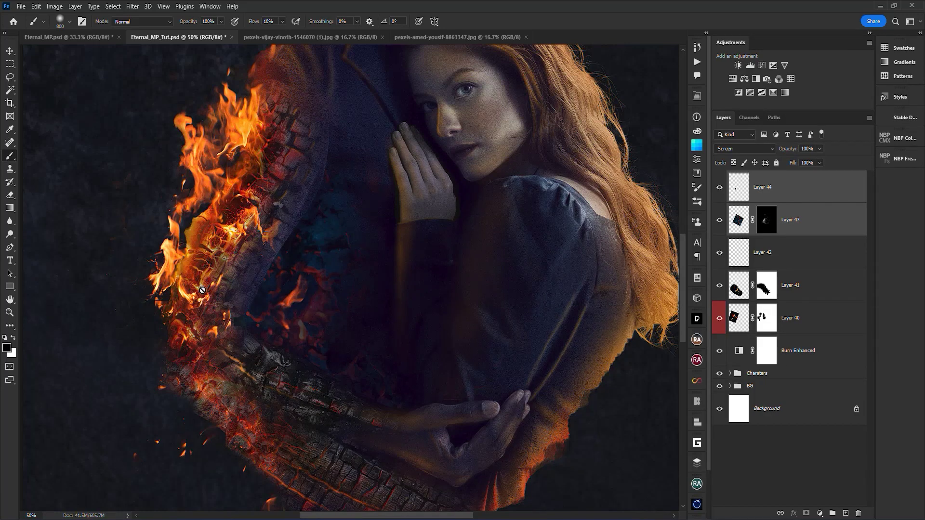
Select the top flame layer and examine how it and the coals blend beside the charred sleeve
drag(329, 307, 327, 314)
ctrl+click(336, 289)
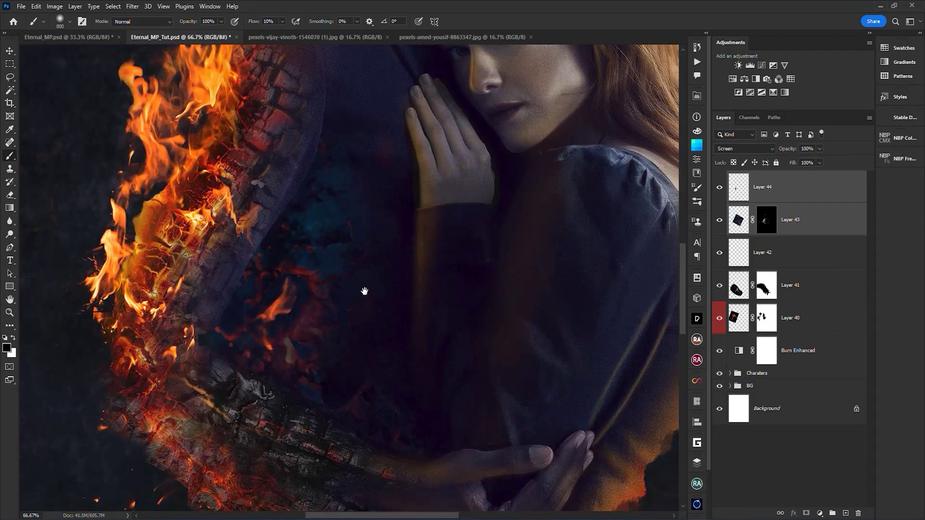
click(815, 244)
click(813, 219)
click(812, 191)
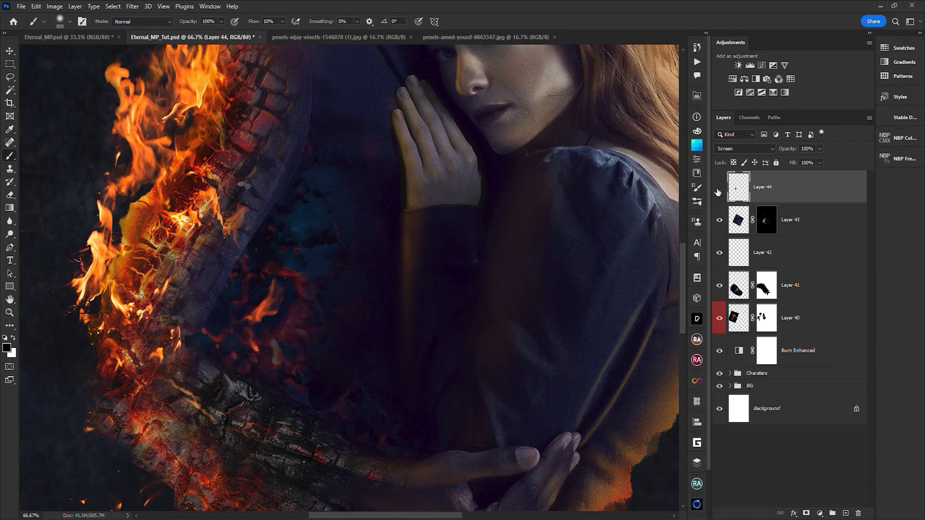
alt+click(403, 293)
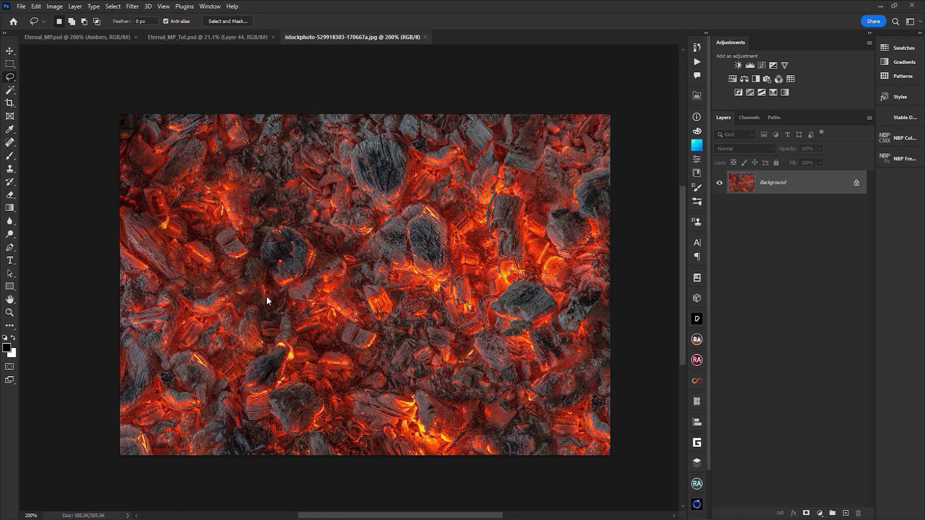
Lasso the dark coal chunk with glowing edges in the ember photo and paste it beside the charred forearm in the poster
scroll(332, 337, up, 1)
drag(359, 335, 336, 373)
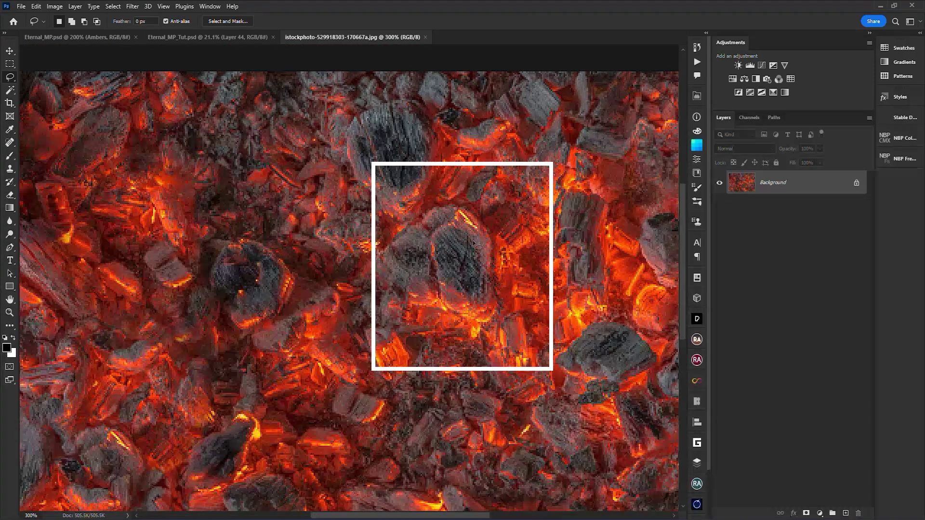
mouse_move(470, 233)
mouse_down()
mouse_move(441, 229)
mouse_move(435, 290)
mouse_move(446, 316)
mouse_move(483, 330)
mouse_move(497, 309)
mouse_move(491, 241)
mouse_move(470, 231)
mouse_up()
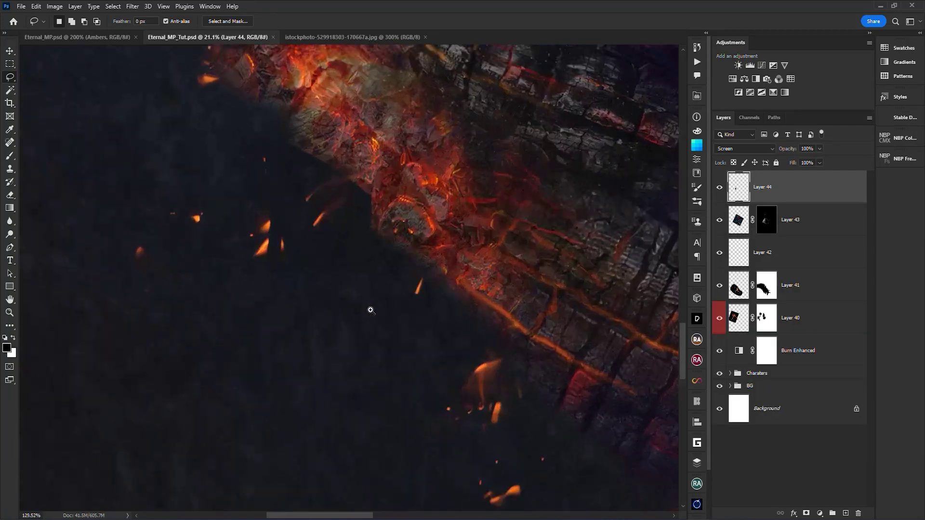
mouse_move(368, 310)
mouse_down()
mouse_move(358, 252)
mouse_move(333, 264)
mouse_move(281, 257)
mouse_up()
key(ctrl+v)
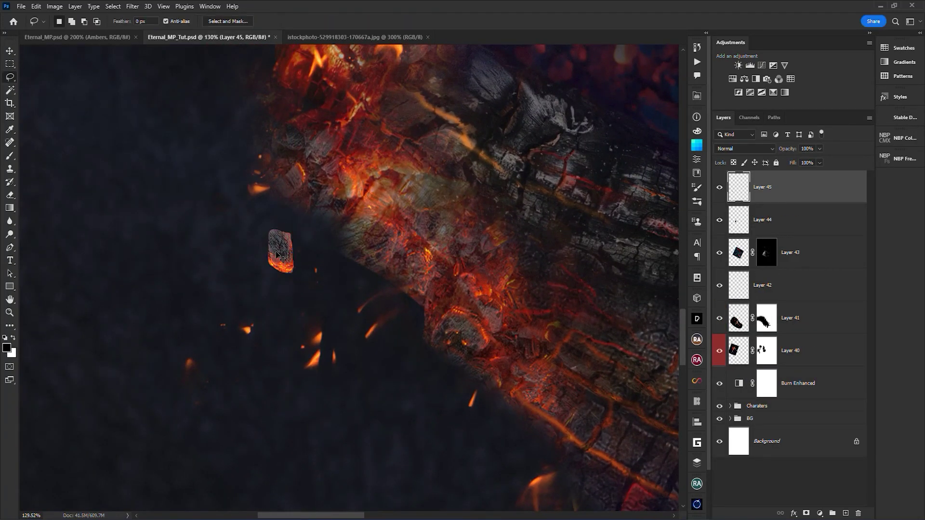
Transform the pasted coal chunk into a smaller flying piece beside the charred forearm, keeping it as a smart object
key(ctrl+plus)
key(ctrl+t)
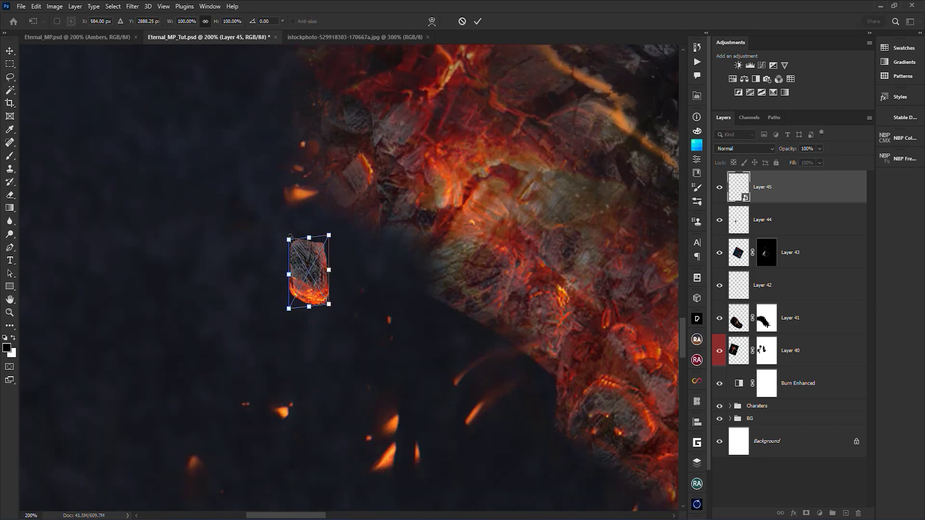
drag(290, 238, 288, 234)
key(Escape)
key(ctrl+t)
drag(329, 275, 330, 279)
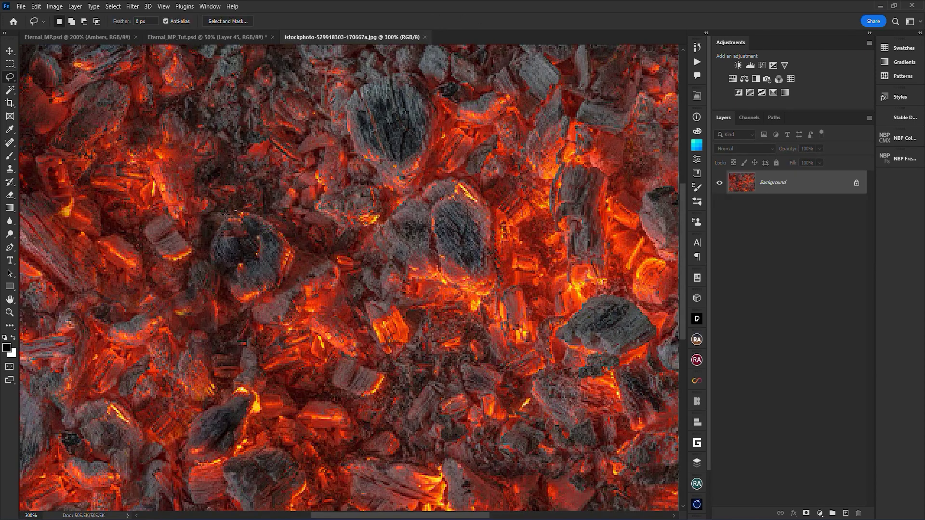
Lasso a rounded coal chunk in the ember photo, paste it into the poster, and scale it down just below the first chunk
mouse_move(236, 211)
mouse_down()
mouse_move(218, 284)
mouse_move(291, 265)
mouse_move(237, 212)
mouse_up()
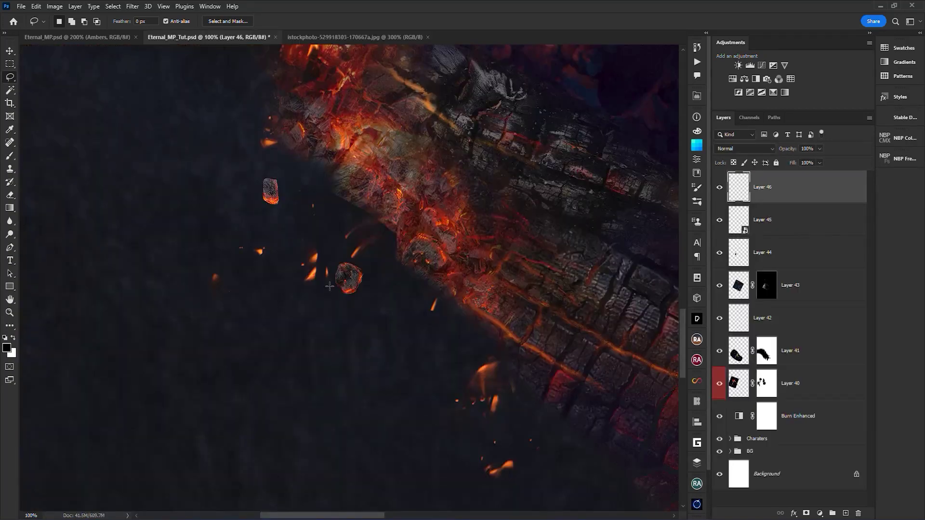
mouse_move(345, 275)
mouse_down()
mouse_move(285, 255)
mouse_move(296, 259)
mouse_up()
key(ctrl+t)
key(Return)
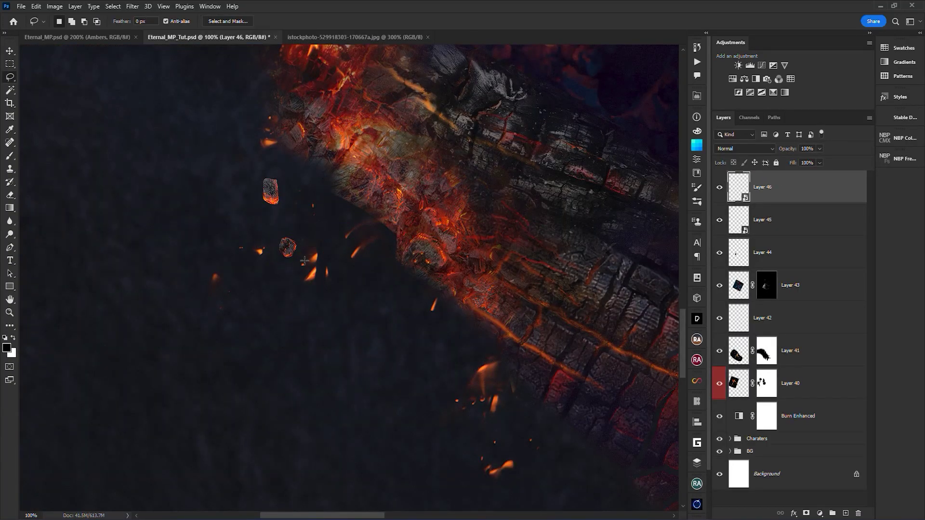
scroll(305, 260, down, 5)
mouse_move(406, 270)
mouse_down()
mouse_move(380, 314)
mouse_move(347, 310)
mouse_move(355, 310)
mouse_up()
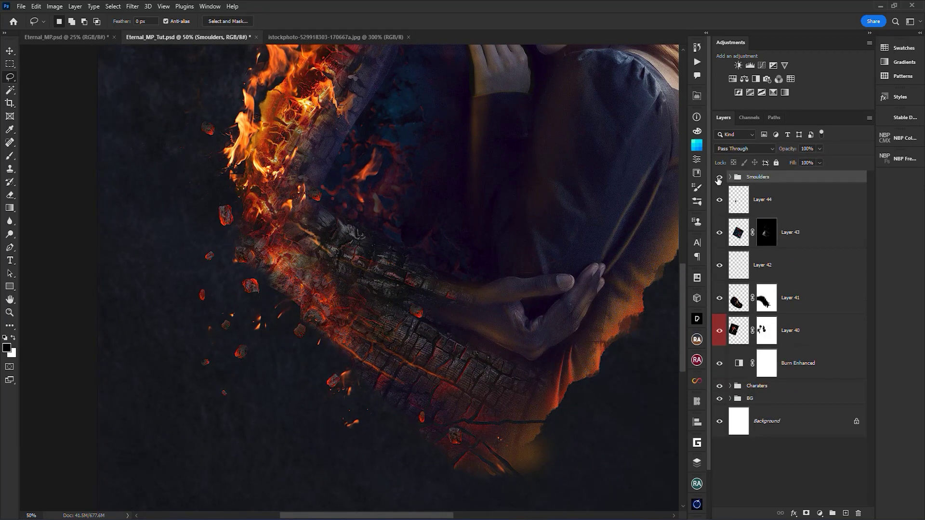
Compare the poster with and without the Smoulders group of flying coal chunks
click(718, 178)
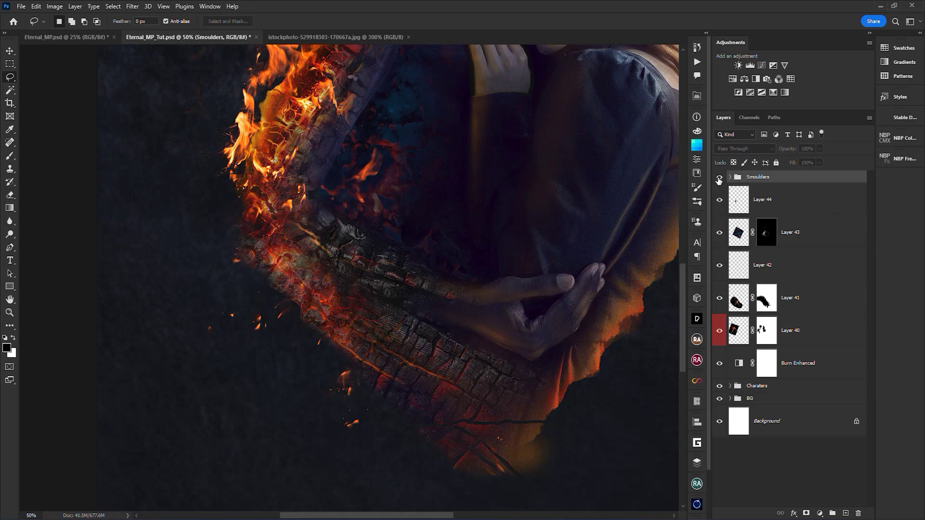
click(718, 178)
click(719, 179)
click(719, 178)
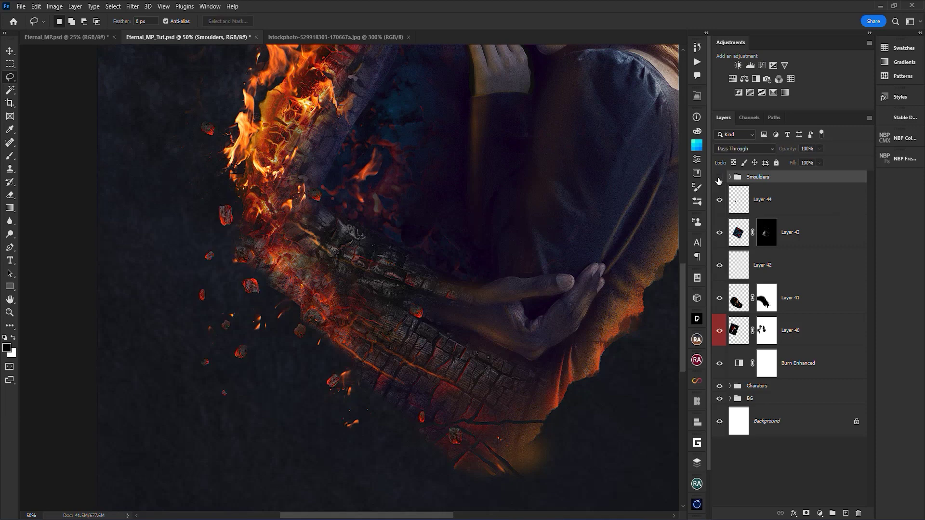
key(ctrl+0)
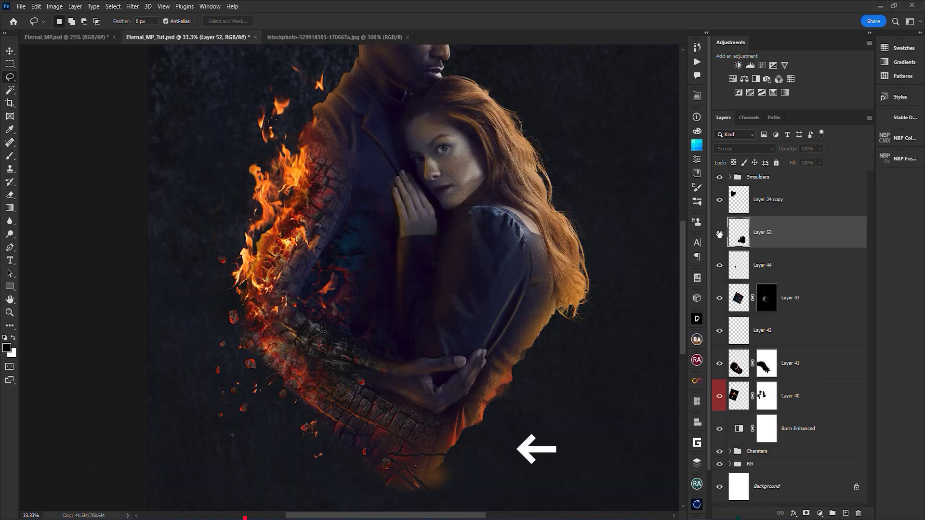
Compare the poster with and without the lower flames on Layer 52 and the shoulder flames on Layer 24 copy
click(719, 234)
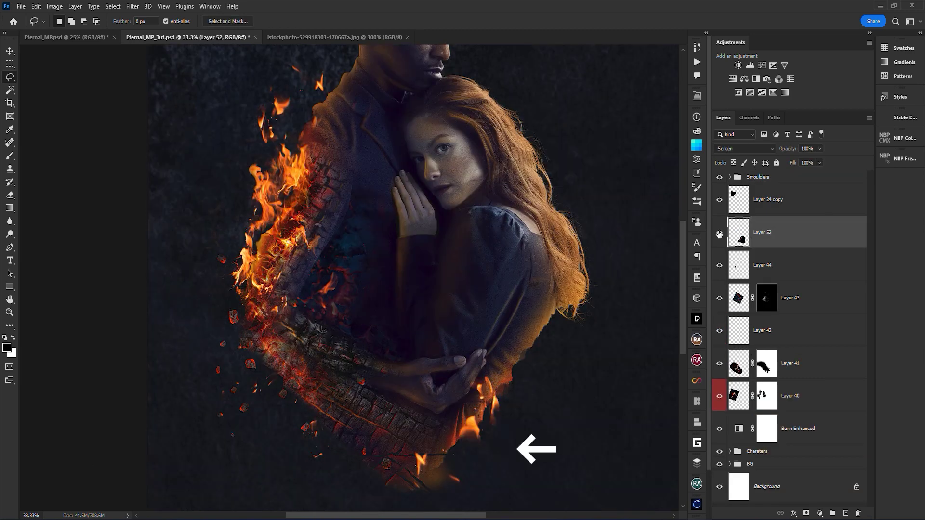
click(719, 234)
click(720, 234)
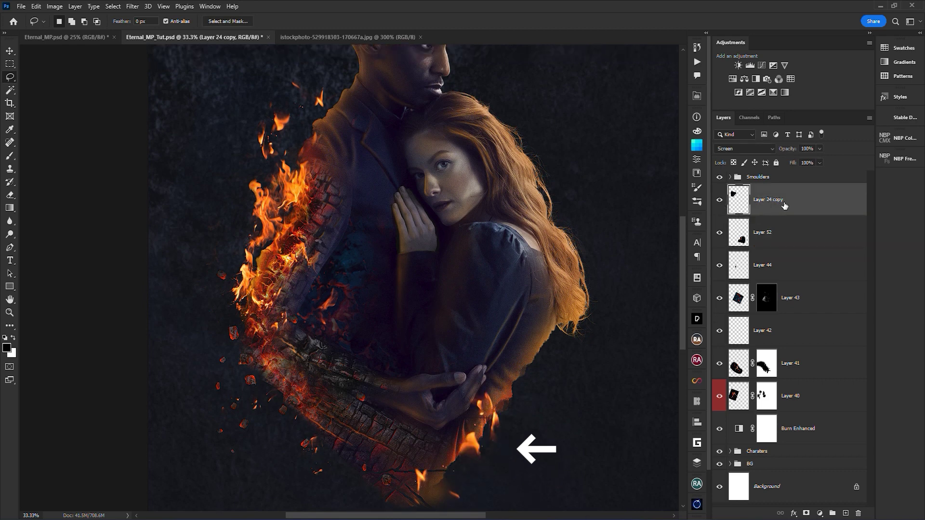
click(719, 202)
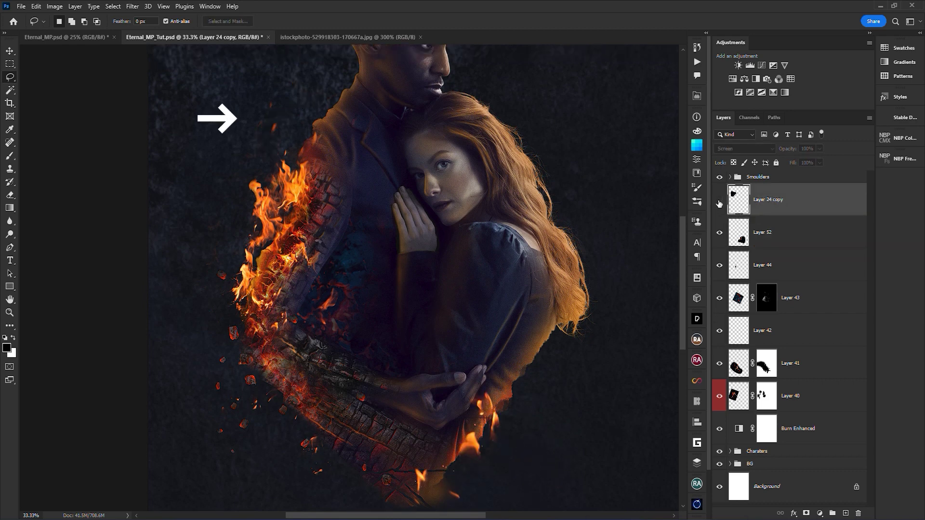
click(719, 202)
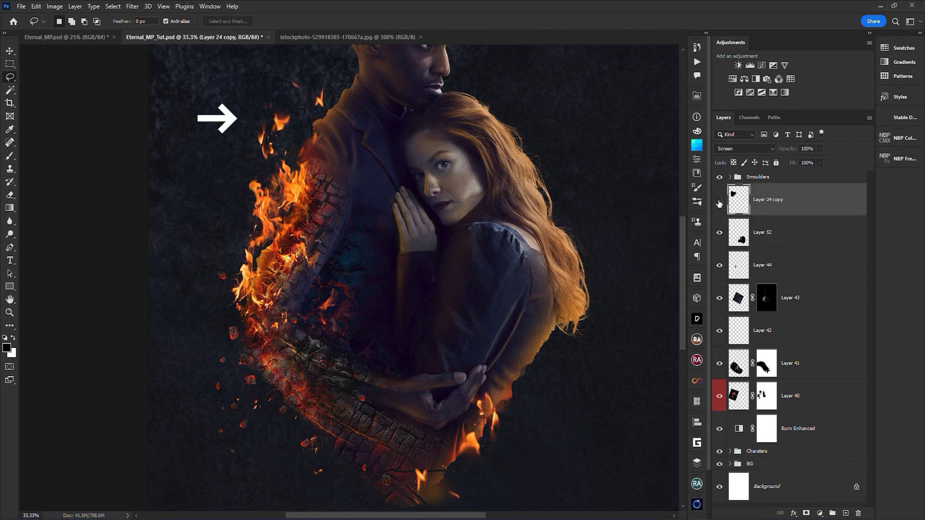
click(719, 203)
click(719, 202)
click(719, 202)
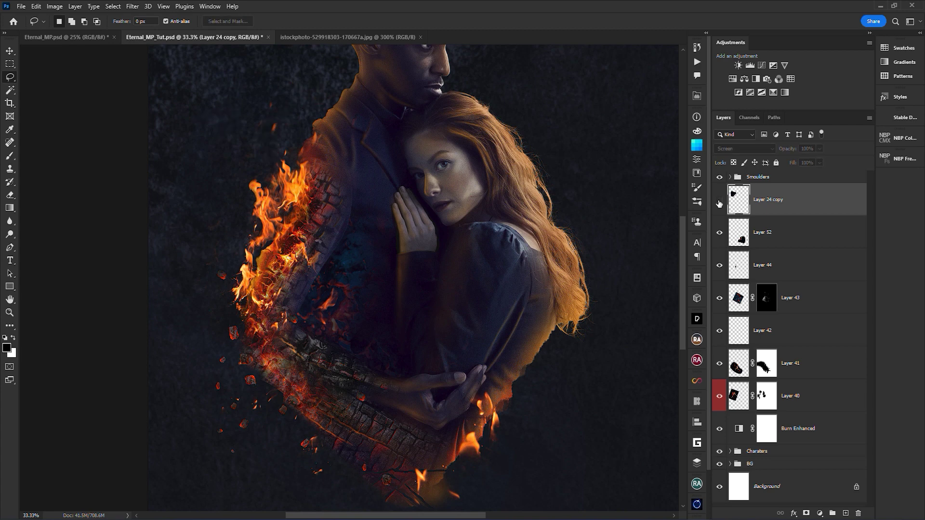
click(719, 202)
key(ctrl+0)
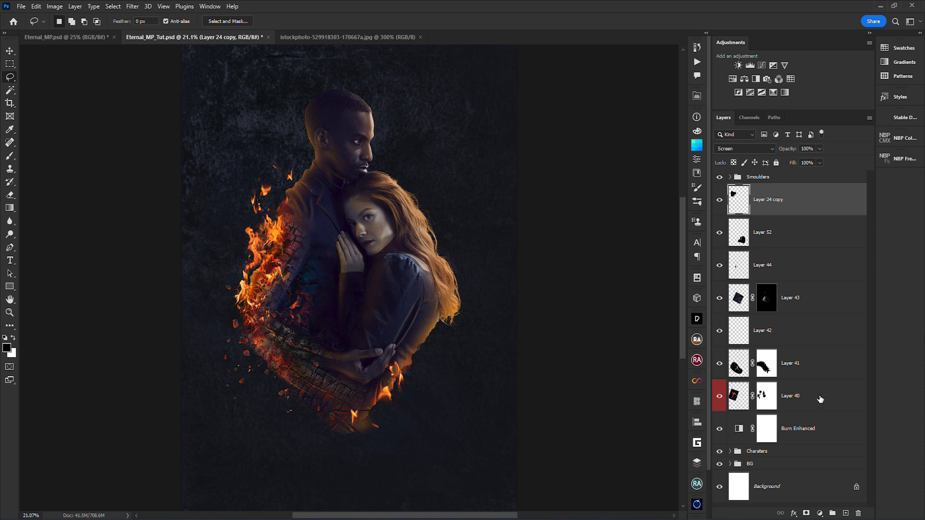
Group the layers from Layer 24 copy down to Layer 40 and name the group Fire
shift+click(820, 399)
key(ctrl+g)
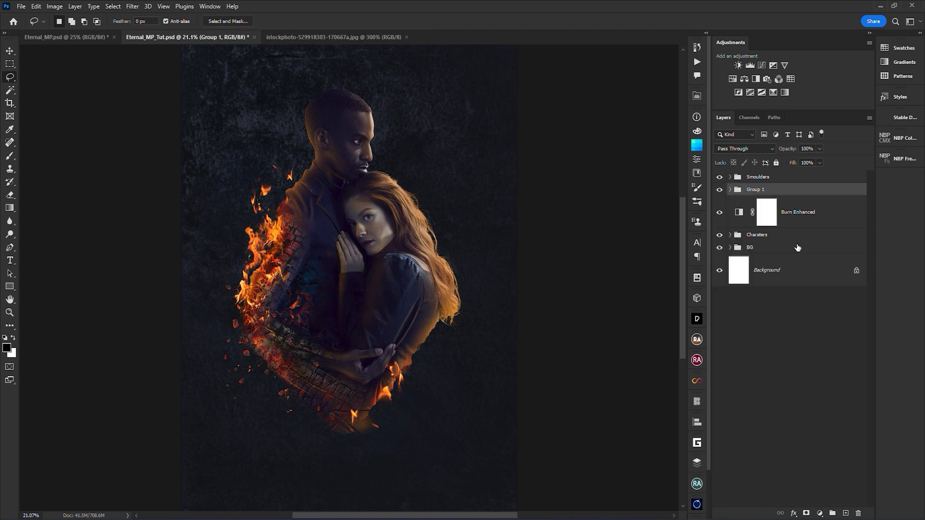
double_click(755, 189)
text(Fire)
Add the Blue Mist and Into the Sunset colour lookup layers above the Smoulders group and make both visible
click(790, 182)
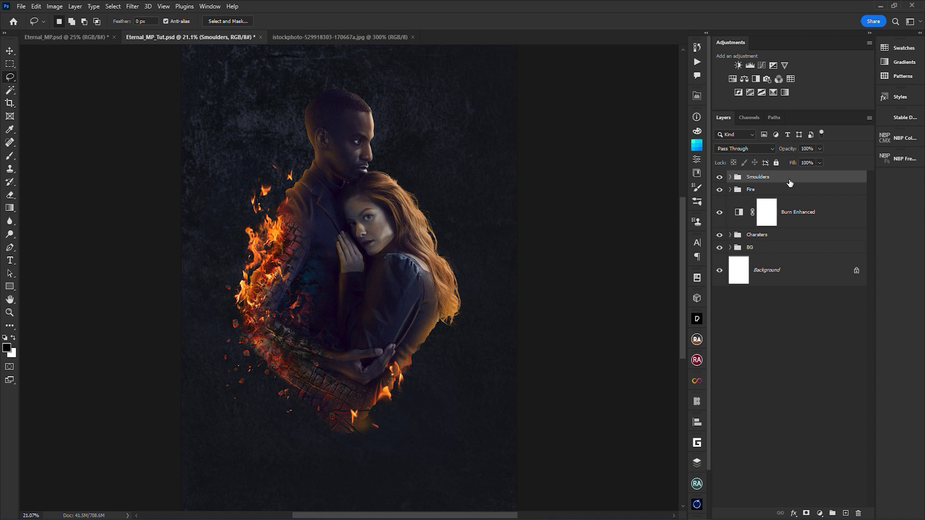
key(ctrl+v)
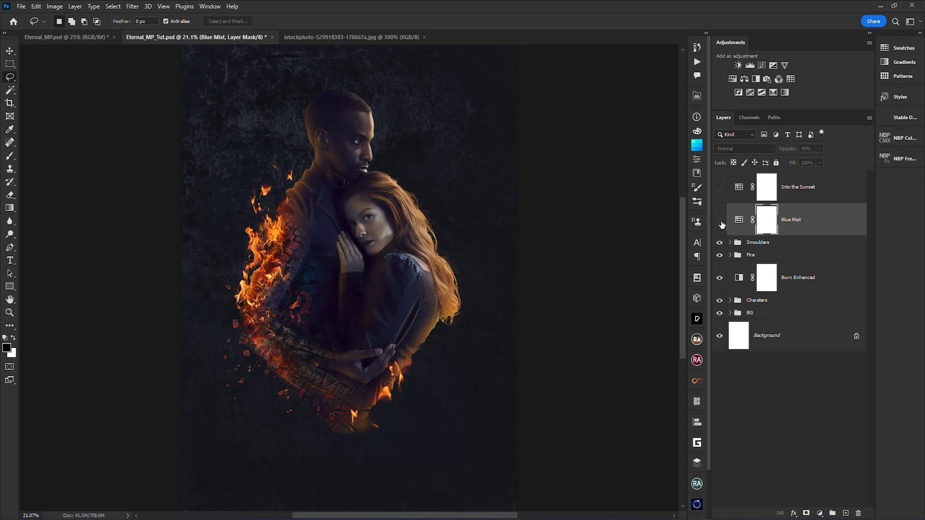
click(720, 222)
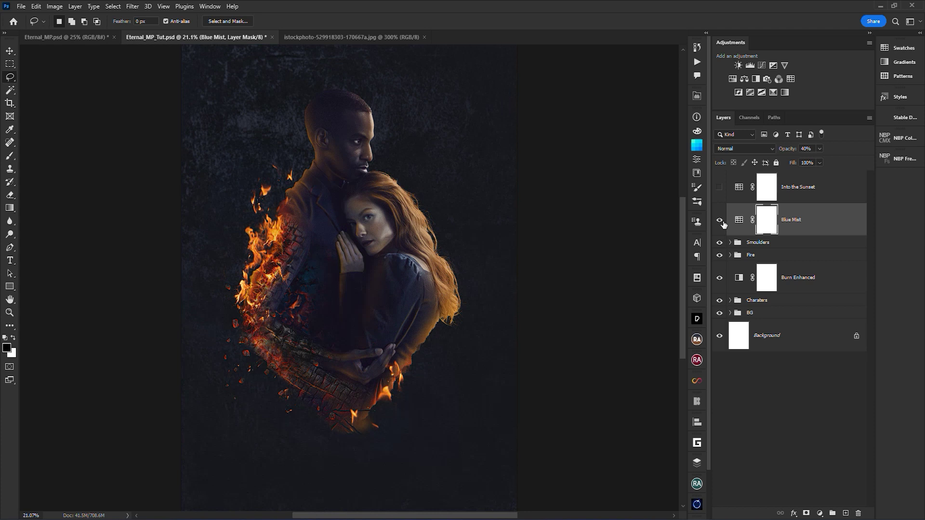
click(841, 231)
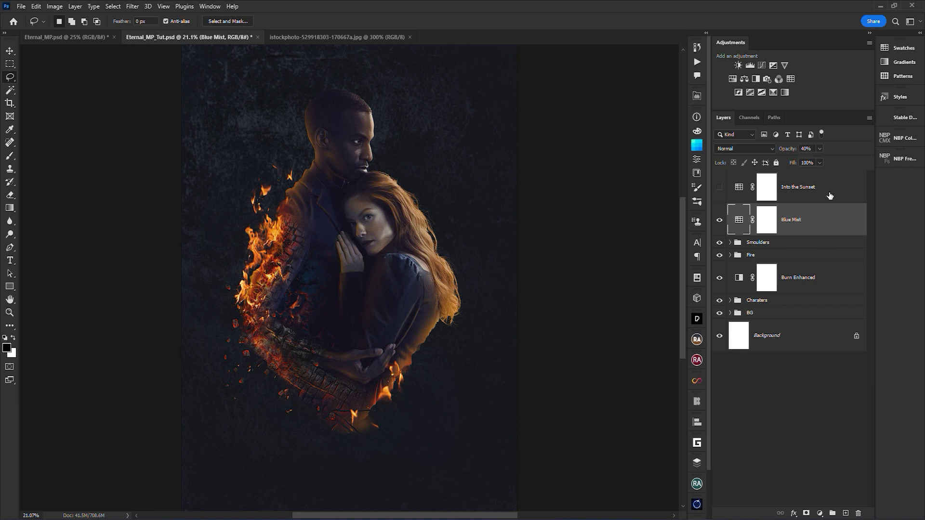
click(718, 197)
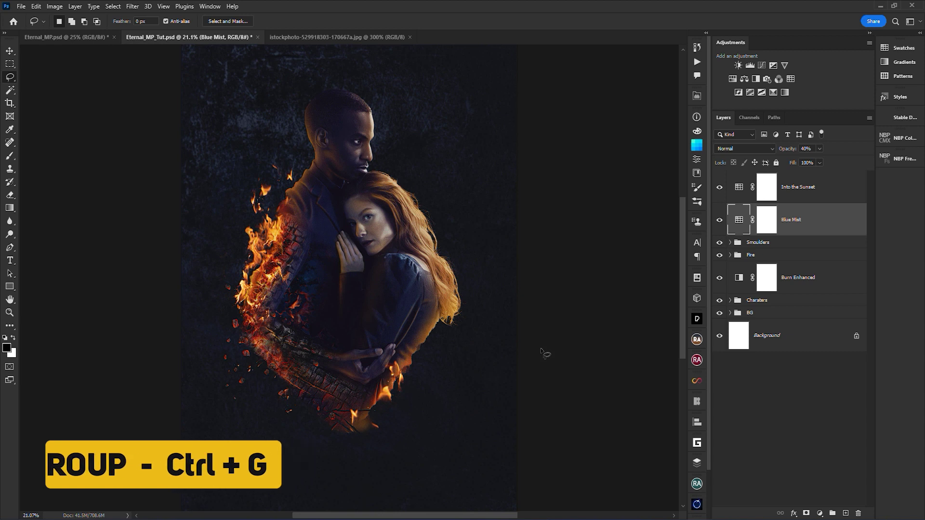
Compare the poster's colour grade with and without the Into the Sunset layer
click(719, 187)
click(719, 189)
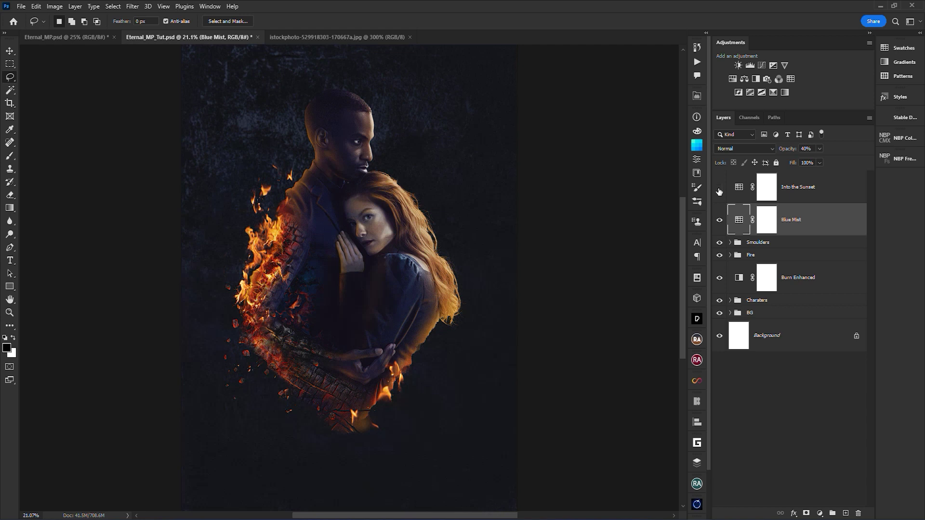
click(719, 192)
click(719, 190)
click(719, 191)
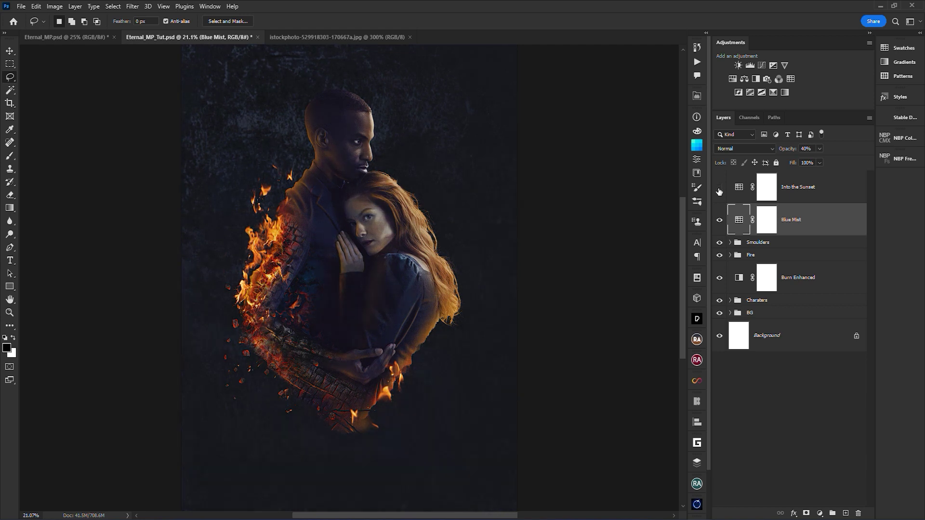
click(719, 190)
Search Pexels for "Dark clouds" and insert the dark teal photo with a bright gap in the clouds above the Into the Sunset layer
click(767, 186)
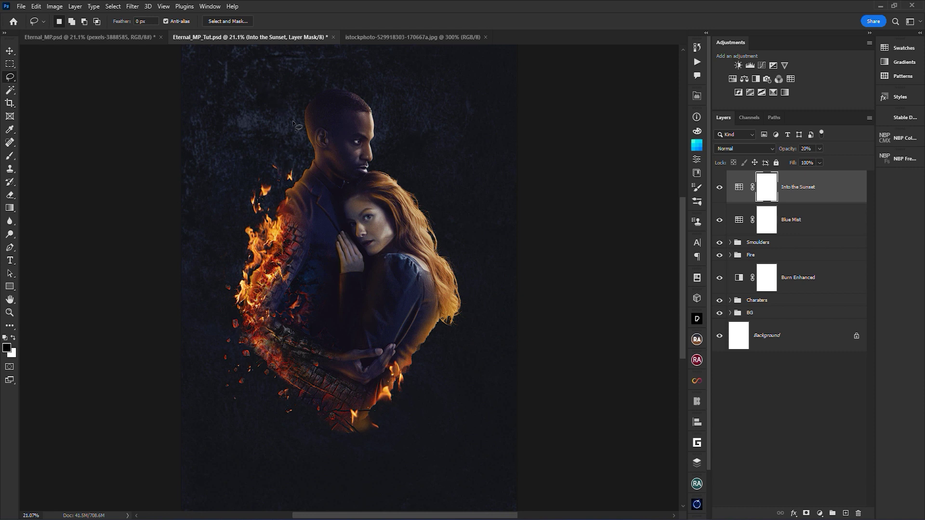
drag(697, 318, 697, 100)
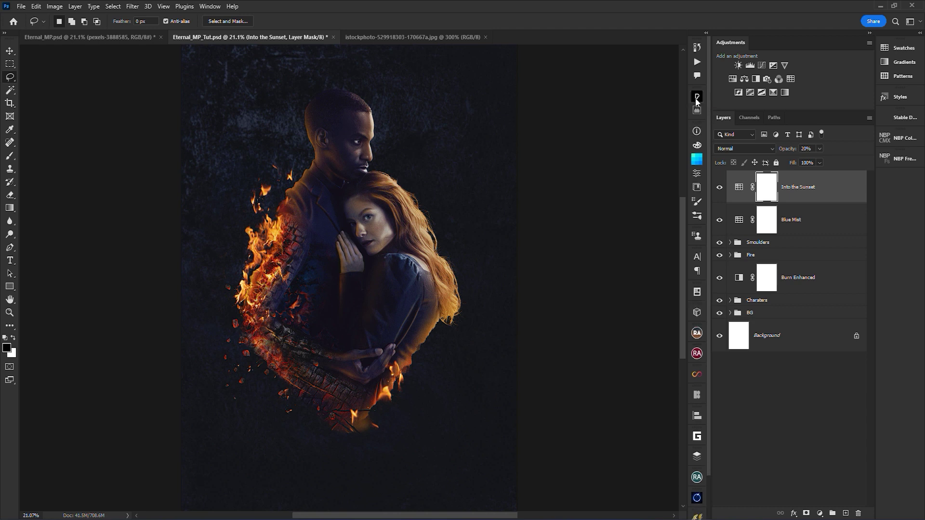
click(697, 98)
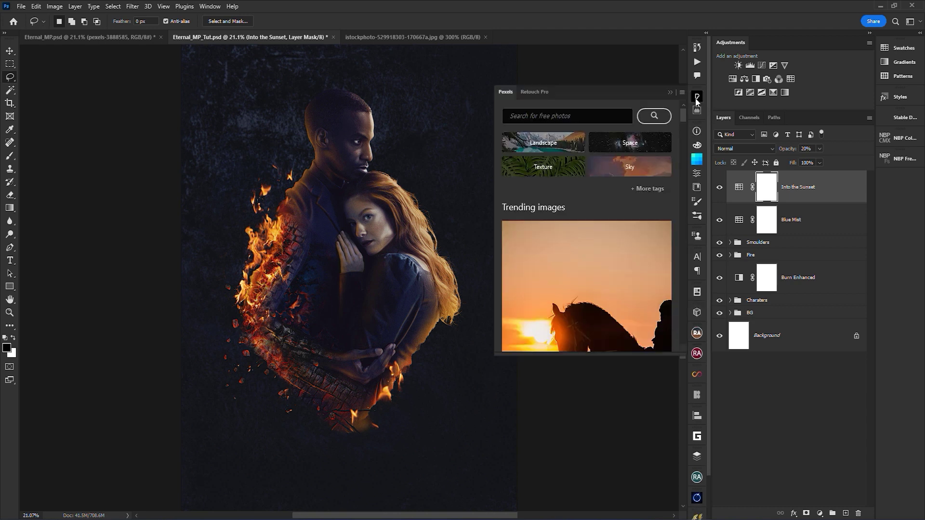
click(568, 119)
text(Dark clouds)
key(Return)
scroll(607, 267, down, 8)
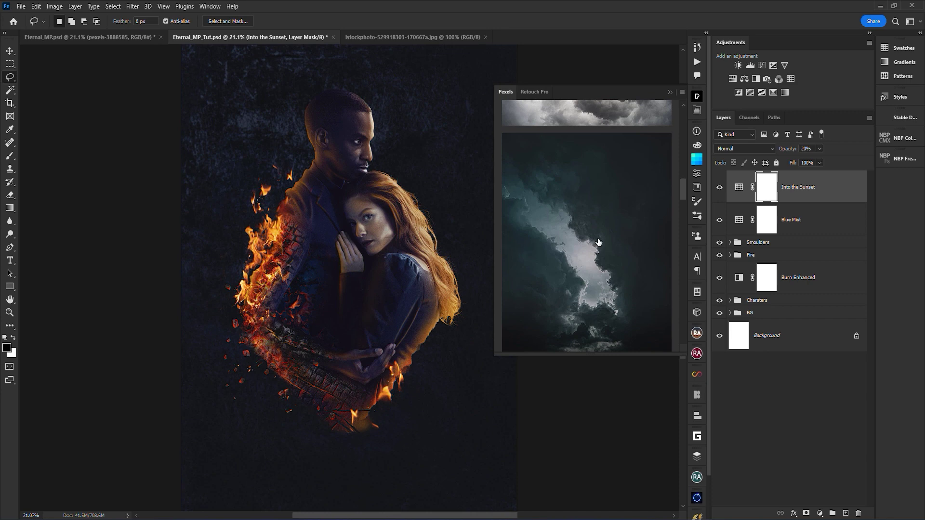
click(587, 254)
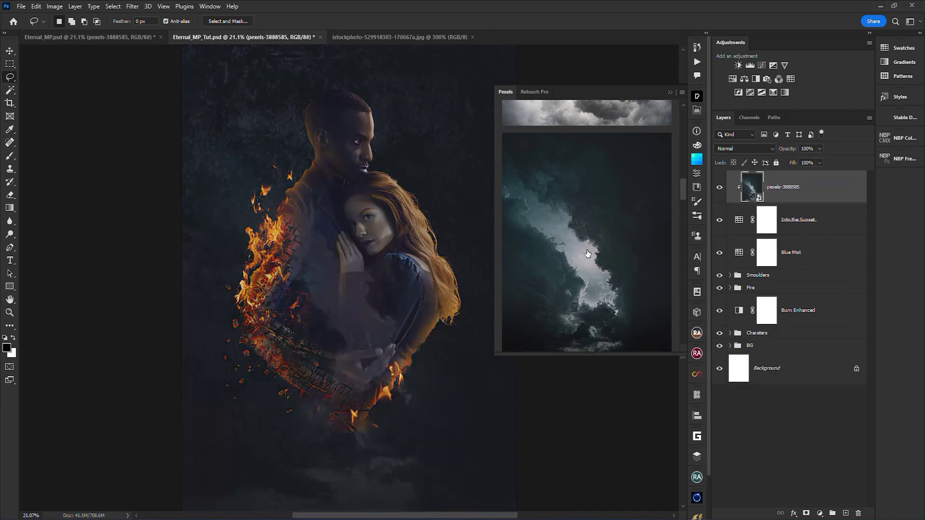
Move the cloud photo to the top of the BG group and rotate it clockwise behind the couple
click(670, 92)
key(ctrl+minus)
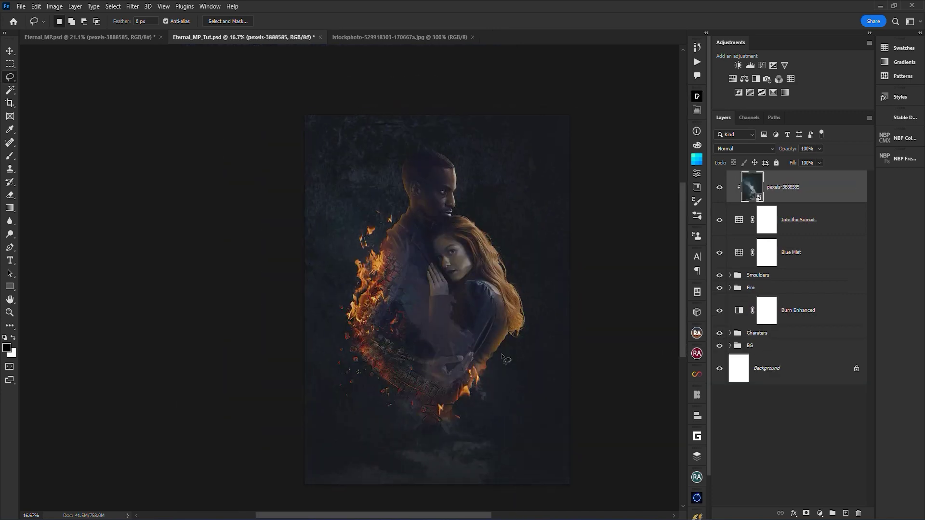
drag(778, 188, 766, 345)
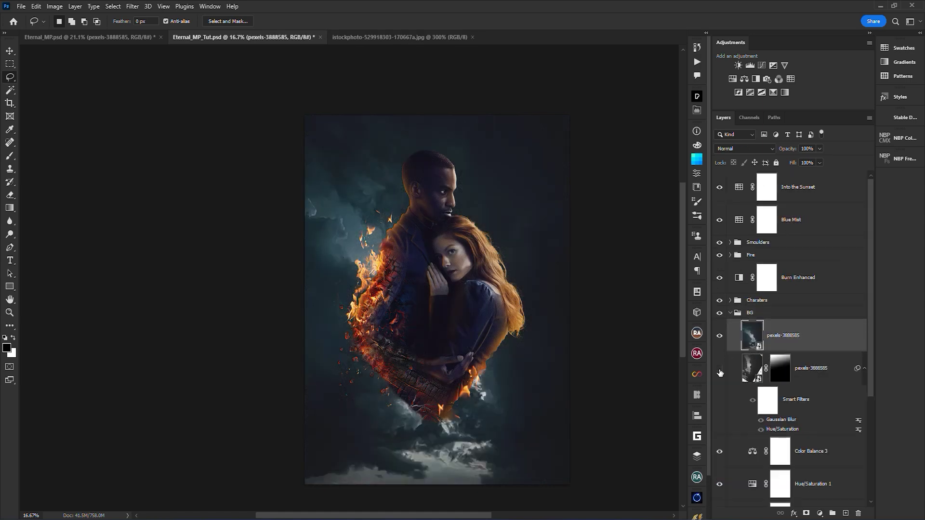
key(ctrl+t)
mouse_move(594, 385)
mouse_down()
mouse_move(585, 405)
mouse_move(590, 395)
mouse_up()
key(Return)
Desaturate the cloud photo with Hue/Saturation by setting Saturation to -100
key(ctrl+u)
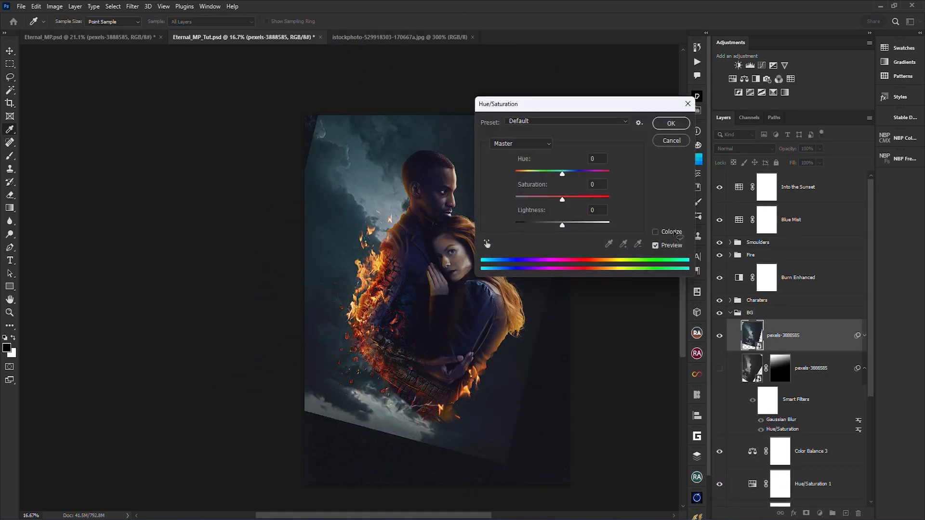
drag(563, 204, 505, 198)
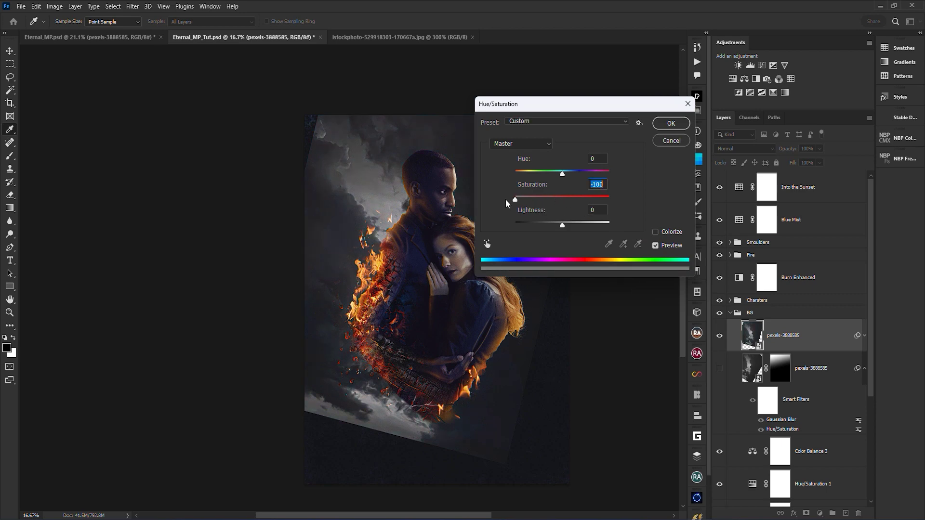
click(671, 123)
Reposition and rotate the grey cloud photo so its clouds sit behind the man's head, and compare the background without it
key(ctrl+t)
drag(423, 394, 400, 393)
drag(477, 487, 505, 460)
drag(426, 410, 428, 414)
key(Return)
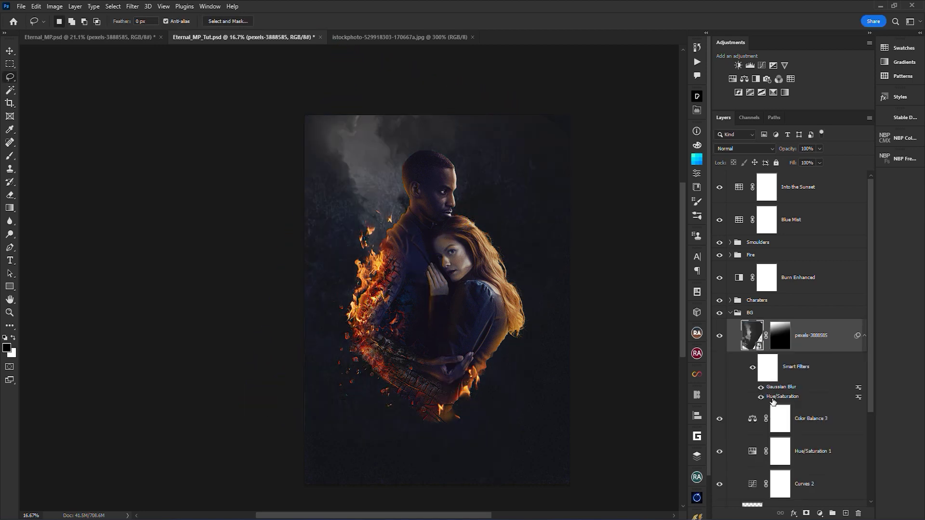
click(720, 335)
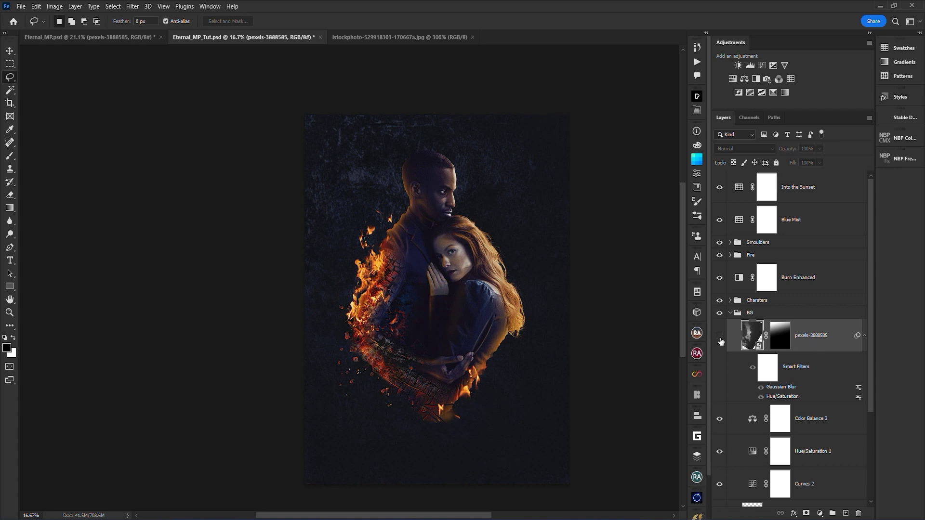
click(719, 340)
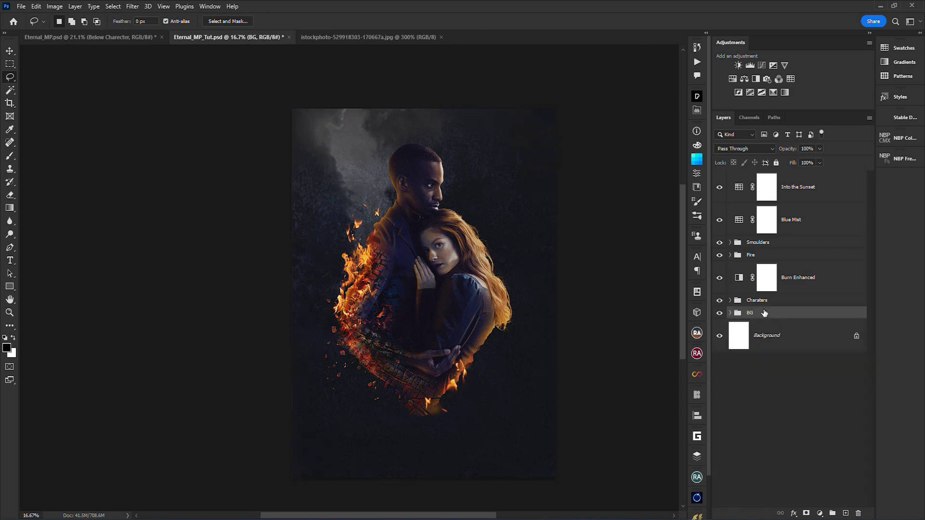
Paint an orange glow behind the couple on a new layer above the BG group, using a large soft brush at 10% flow
key(ctrl+shift+alt+n)
click(7, 348)
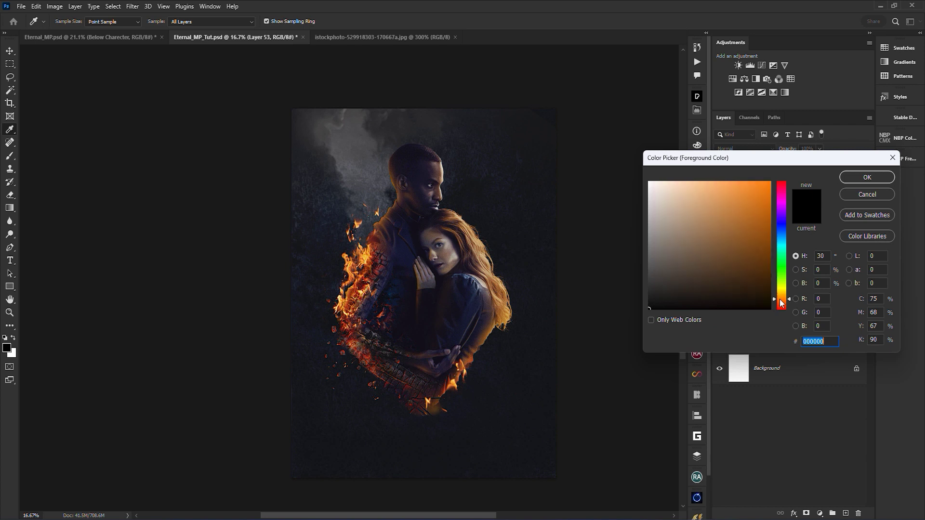
click(870, 178)
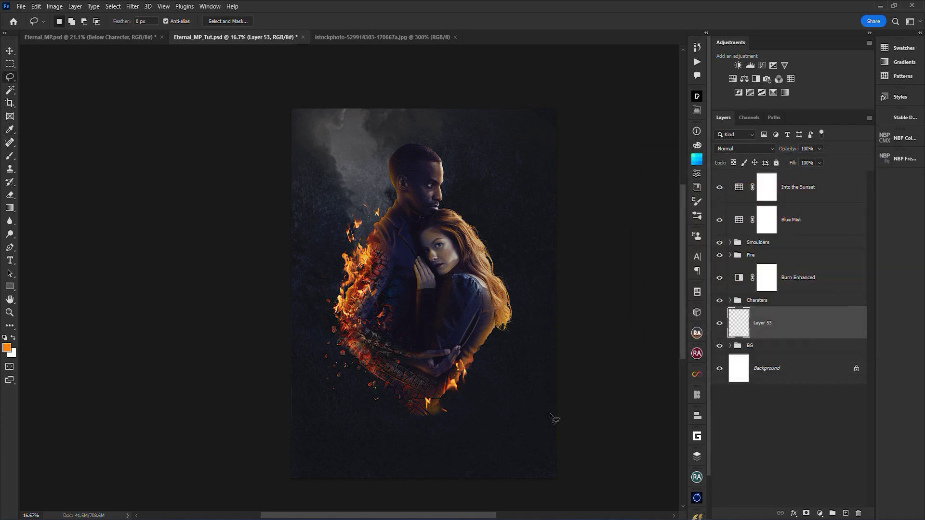
key(b)
key(bracketright)
key(bracketright)
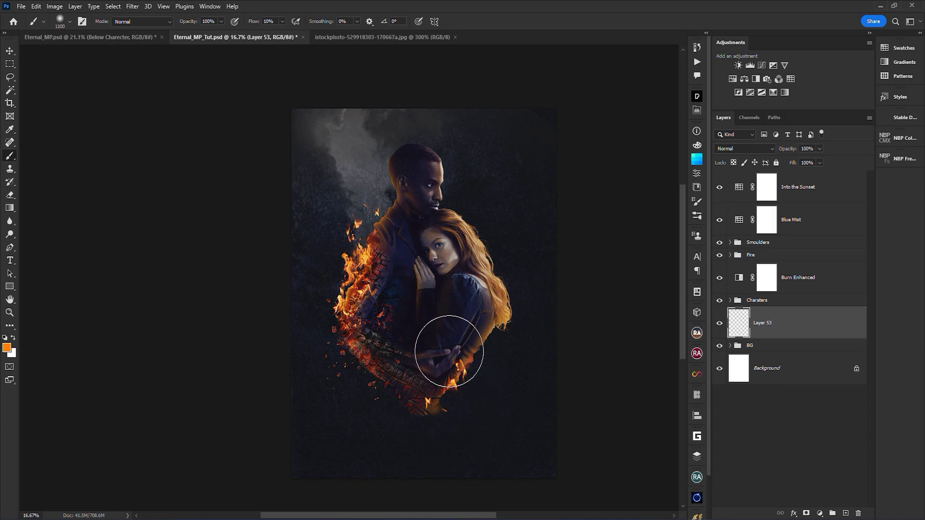
mouse_move(449, 352)
mouse_down()
mouse_move(448, 236)
mouse_move(529, 301)
mouse_up()
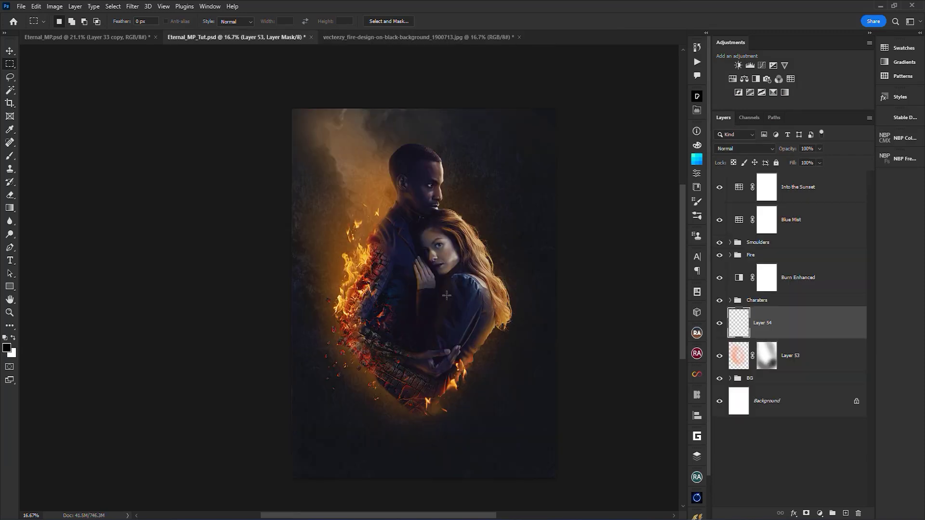
Paste the black sparks image above the glow layer, scale and rotate it behind the man, and set its blend mode to Screen
key(ctrl+v)
key(ctrl+t)
drag(613, 460, 413, 255)
mouse_move(369, 214)
mouse_down()
mouse_move(392, 232)
mouse_move(369, 205)
mouse_up()
drag(533, 265, 522, 290)
key(Return)
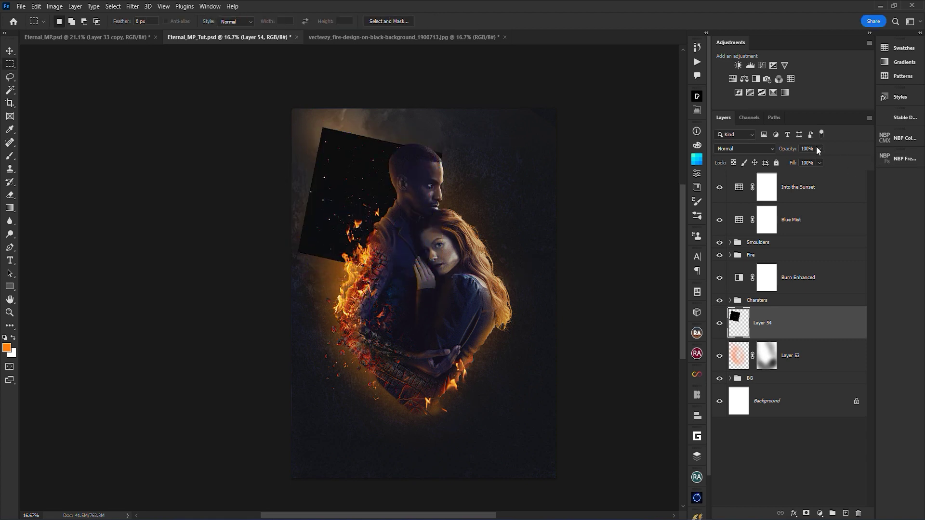
click(744, 148)
click(732, 233)
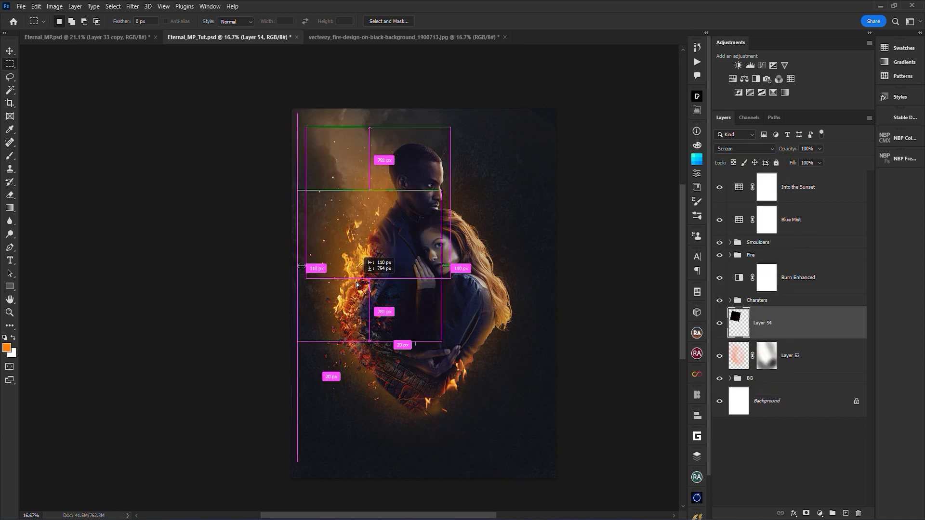
Place a transformed copy of the sparks layer lower down beside the man's burning arm
key(ctrl+alt+t)
drag(356, 284, 339, 363)
key(Return)
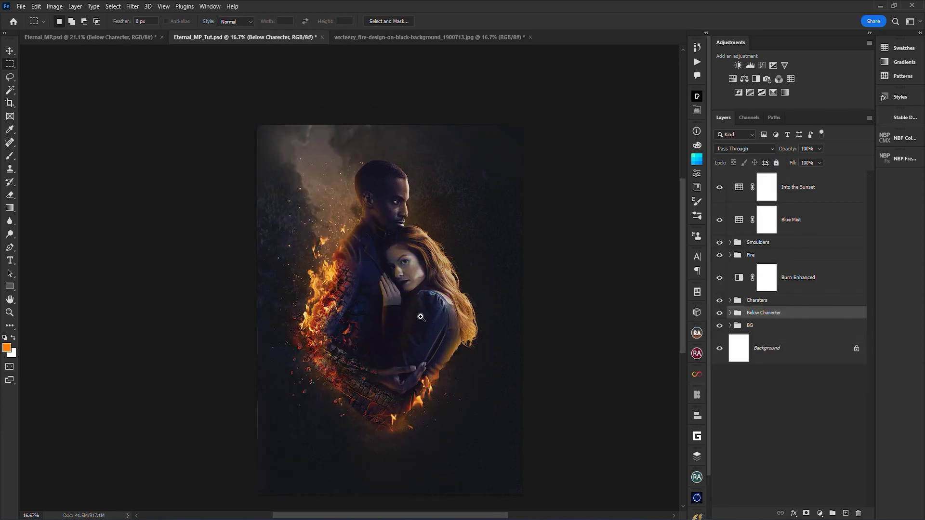
Compare the poster with and without the Below Charecter group's glow and sparks
ctrl+click(421, 316)
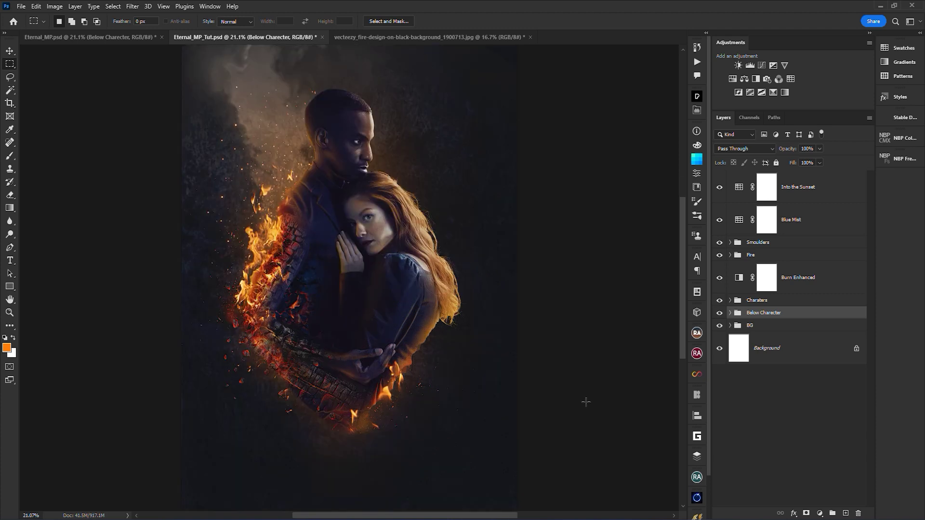
click(719, 314)
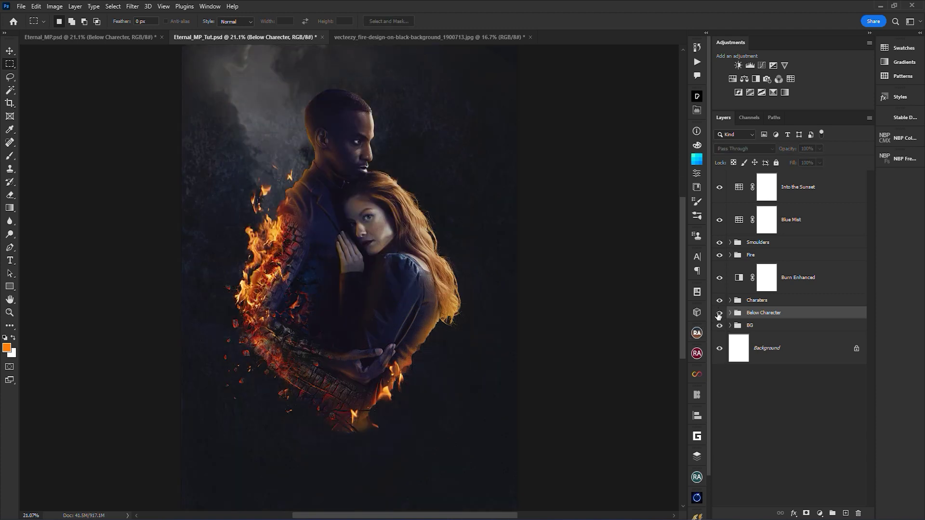
click(719, 314)
click(719, 314)
click(719, 314)
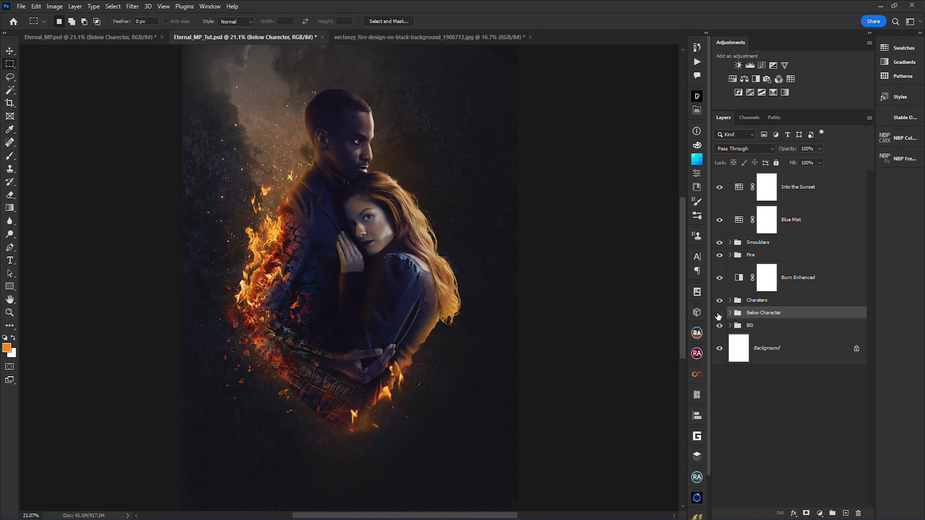
click(719, 314)
click(718, 314)
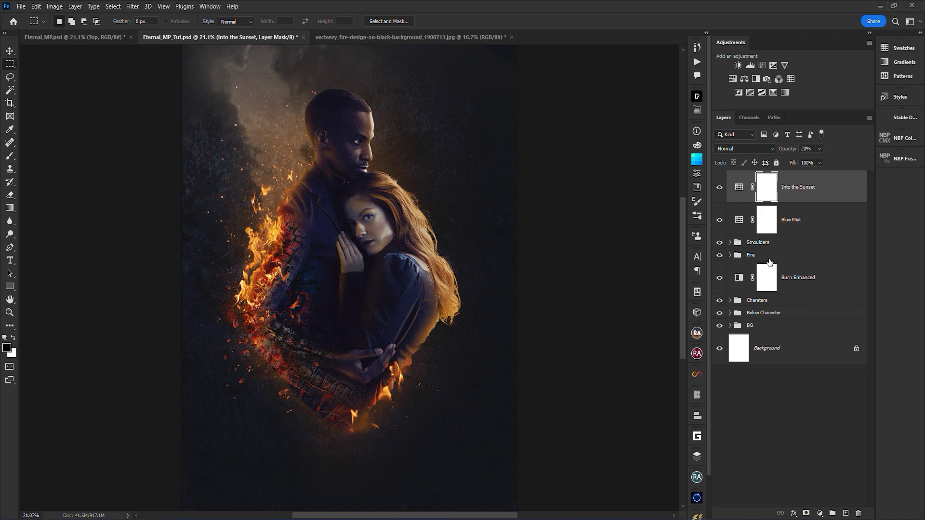
Paste a merged copy of the whole poster above the Into the Sunset layer as a smart object
key(ctrl+a)
key(ctrl+shift+c)
key(ctrl+v)
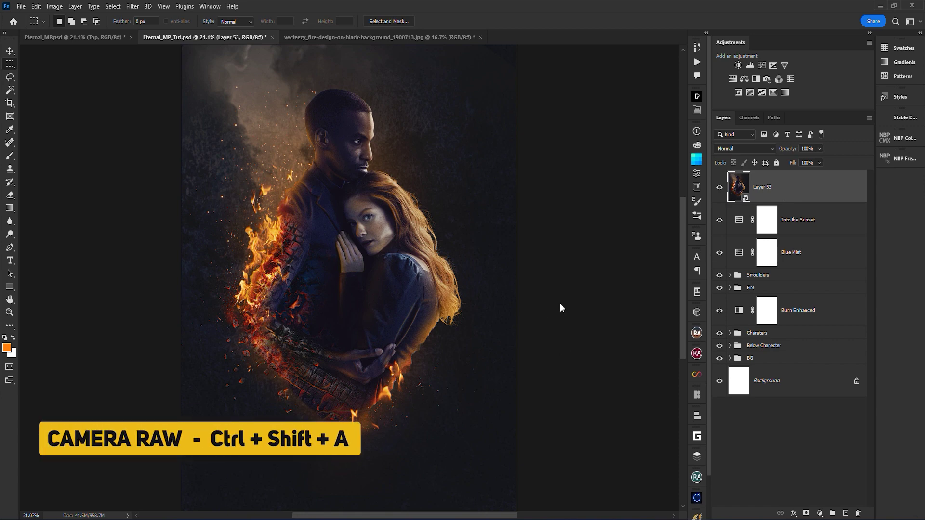
Open the merged layer in the Camera Raw filter and choose the Creativedge Black & Orange New preset
key(ctrl+shift+a)
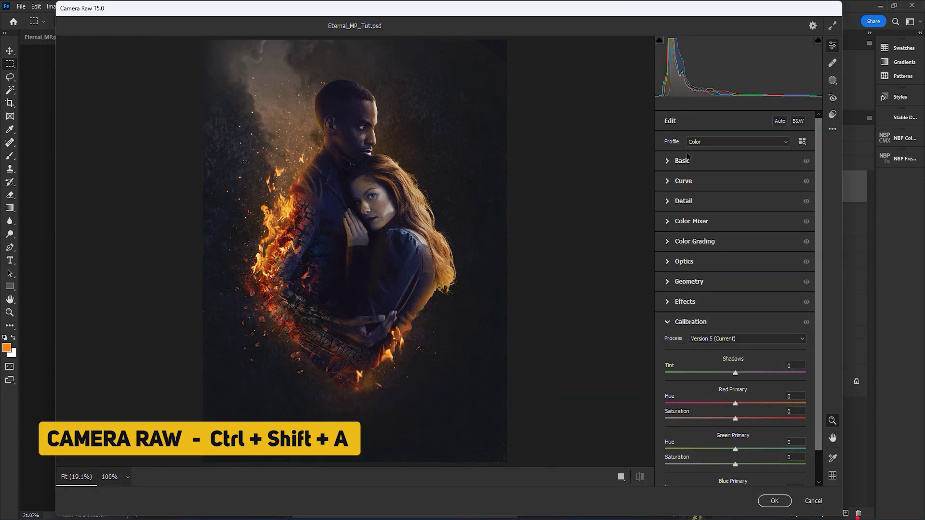
click(833, 115)
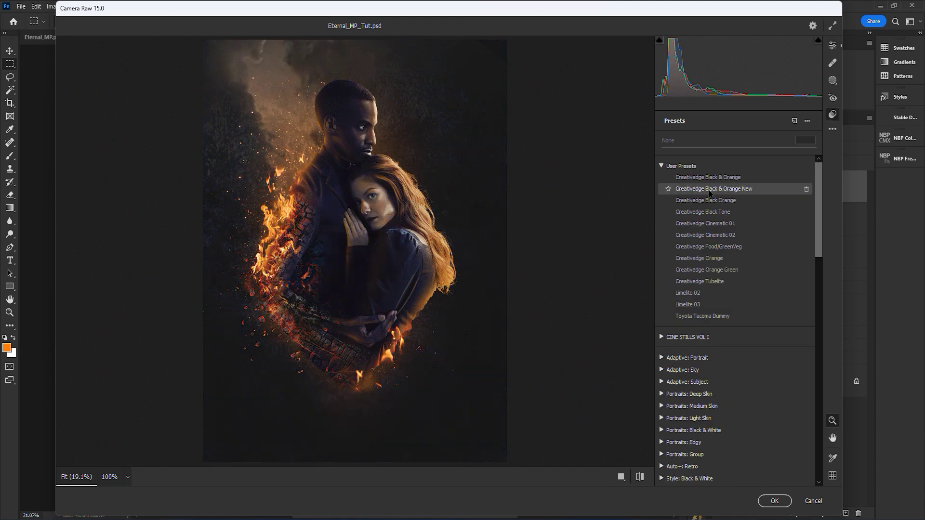
click(743, 190)
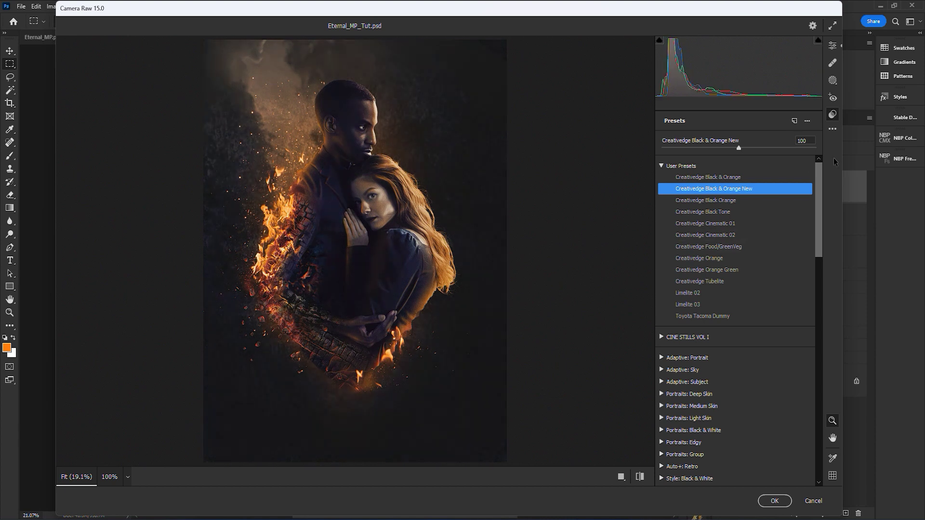
Review the preset's Basic, Detail and Color Mixer hue, saturation and luminance settings, and apply the Camera Raw filter
click(833, 45)
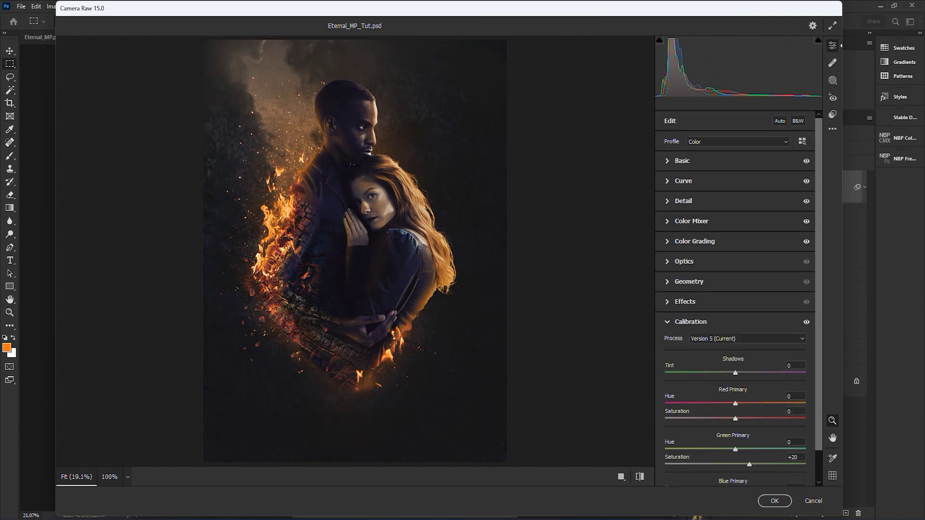
click(667, 161)
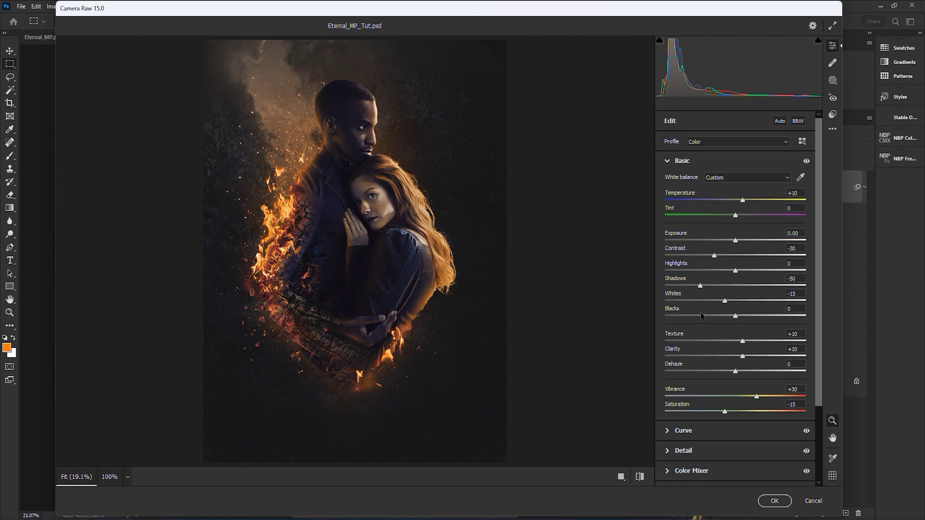
scroll(796, 305, down, 2)
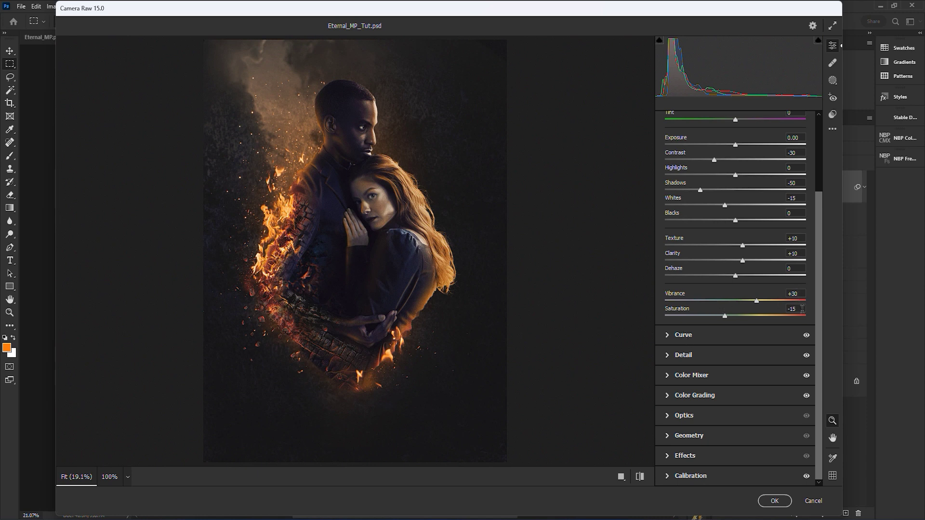
click(668, 355)
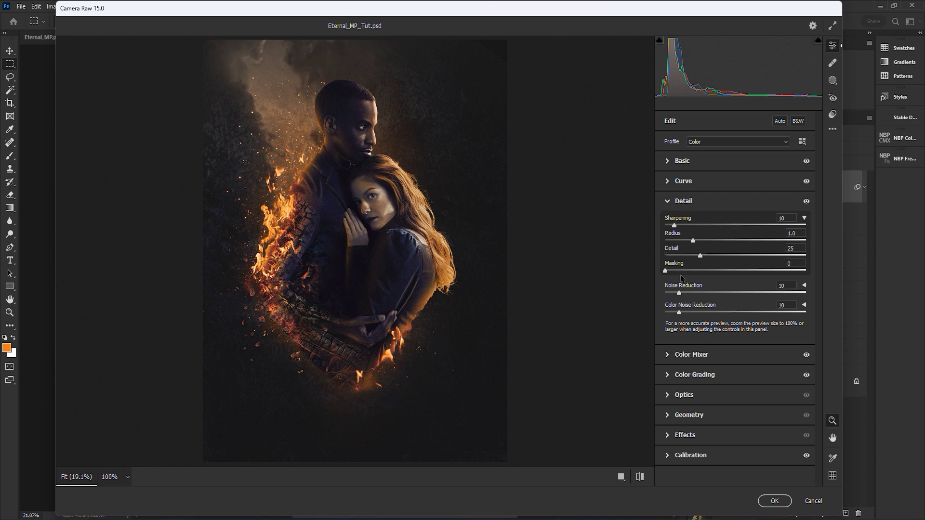
click(668, 354)
click(668, 251)
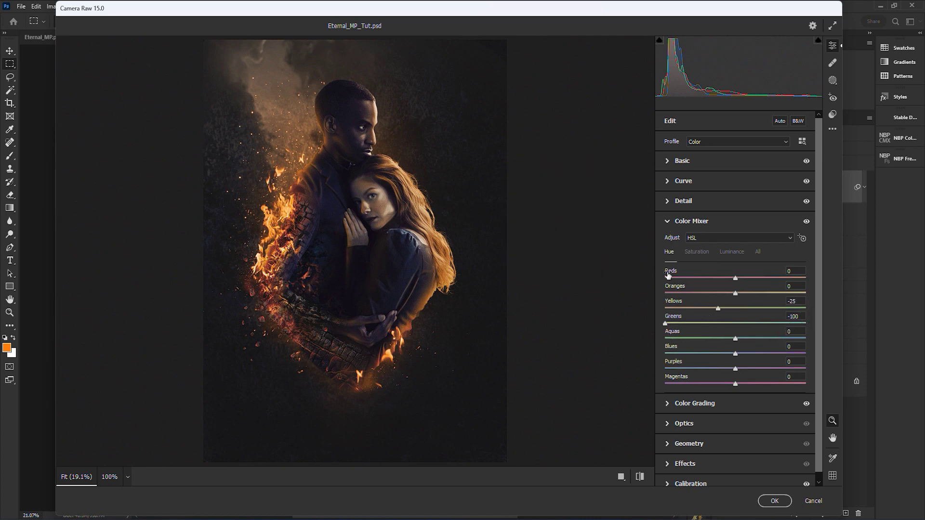
click(697, 252)
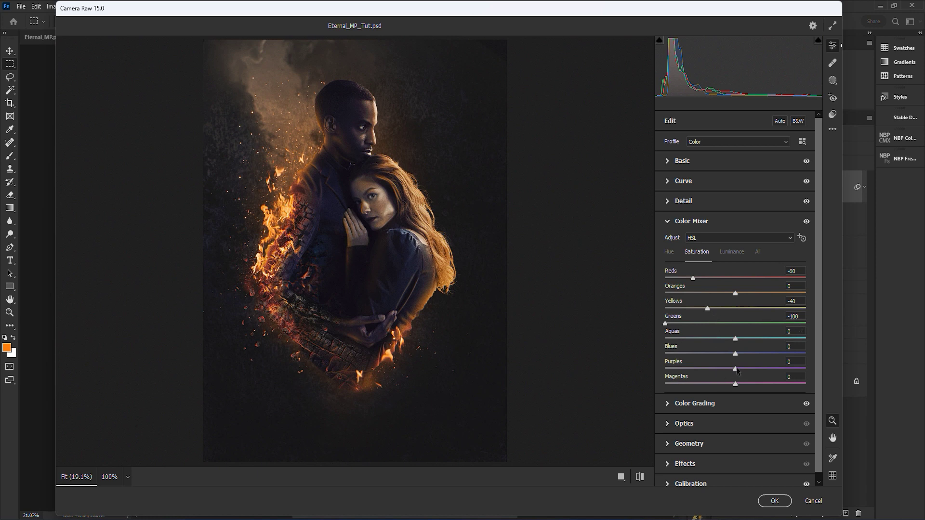
click(731, 256)
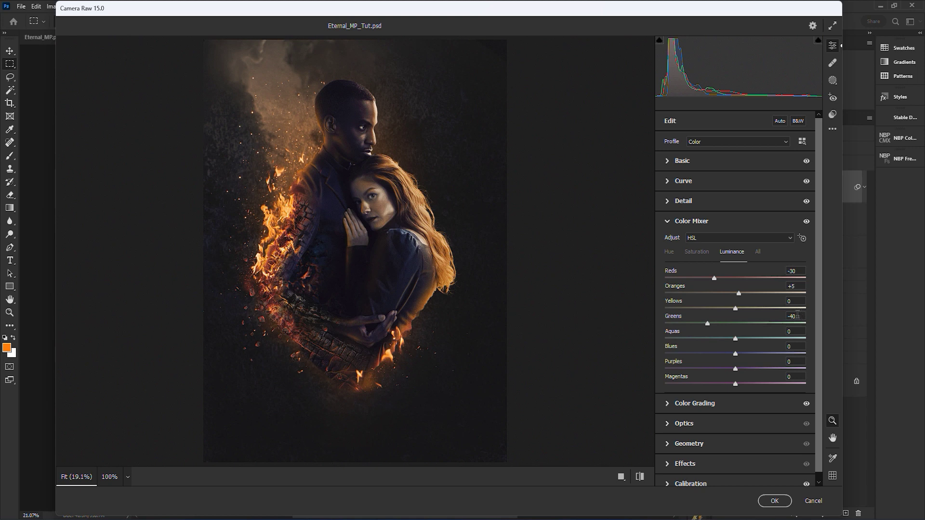
click(771, 501)
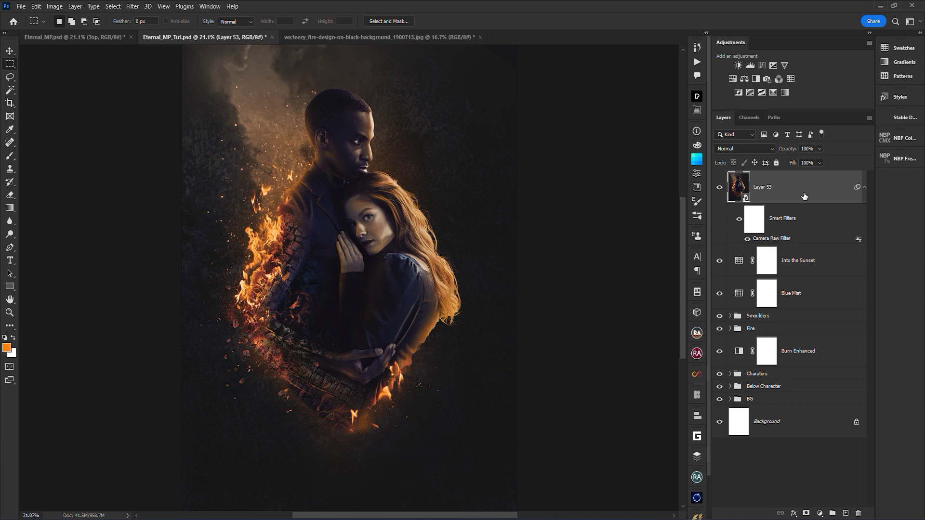
Add a grey-filled Soft Light layer on top of the stack and give it a reduced amount of monochromatic Gaussian noise
key(ctrl+shift+n)
key(Return)
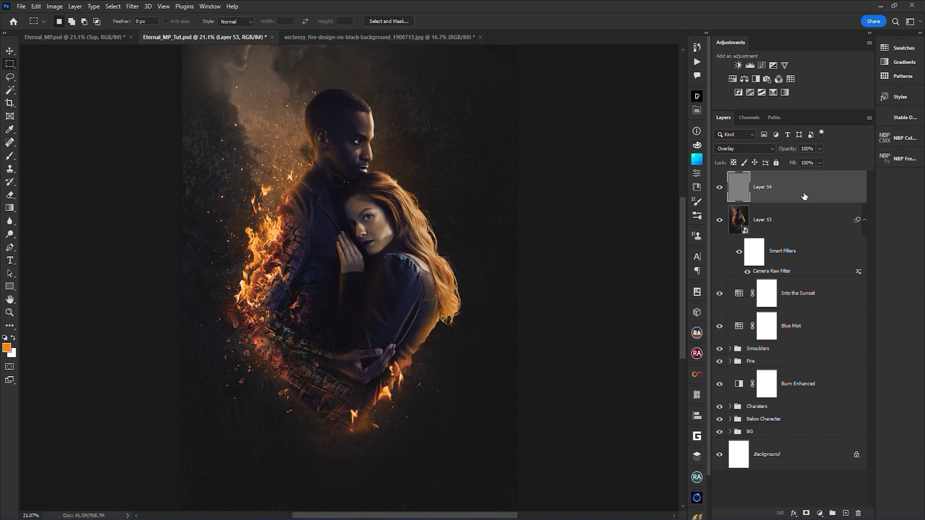
key(ctrl+shift+F8)
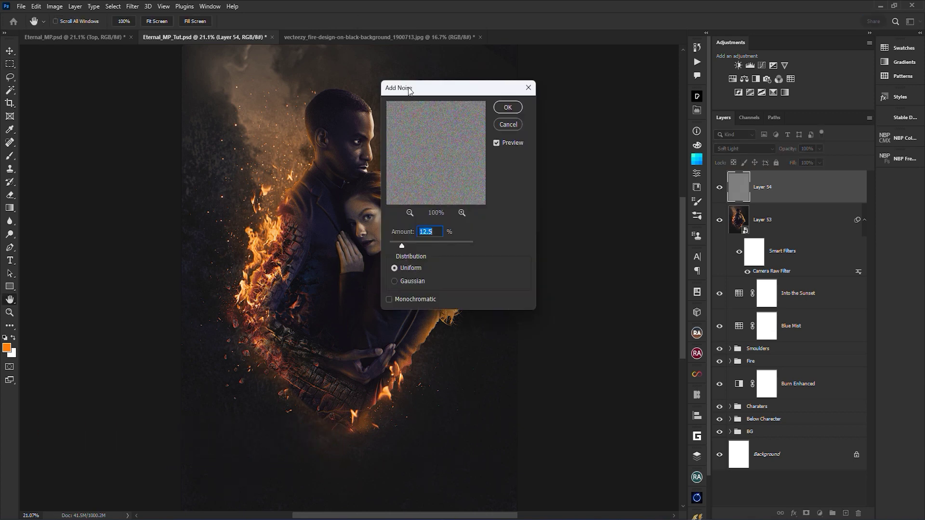
drag(409, 90, 520, 93)
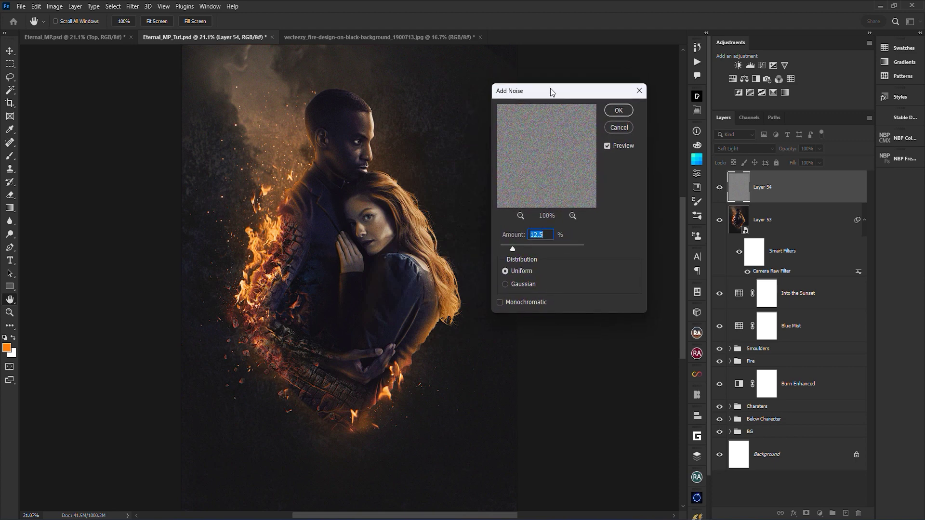
key(alt+g)
click(500, 303)
mouse_move(512, 249)
mouse_down()
mouse_move(483, 249)
mouse_move(504, 248)
mouse_up()
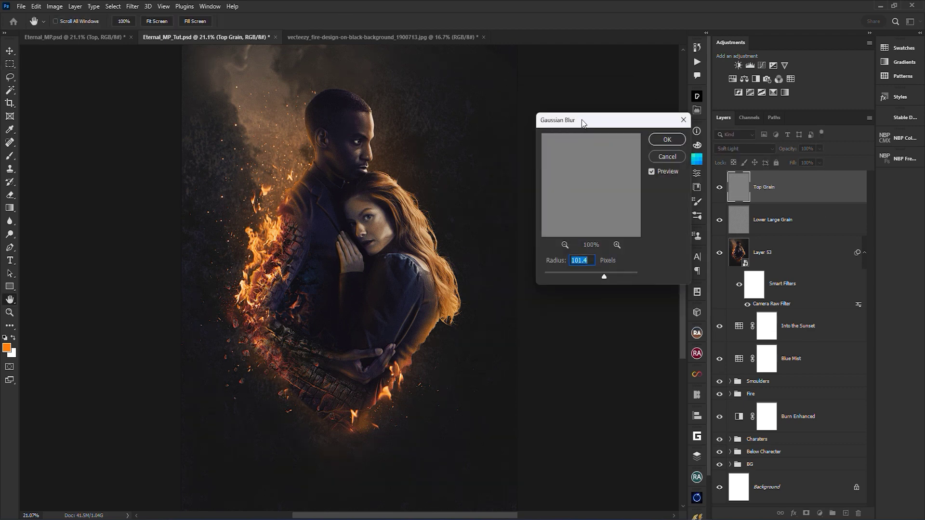
Apply a Gaussian Blur with a 0.1 pixel radius to the Top Grain and Lower Large Grain layers
drag(582, 120, 503, 120)
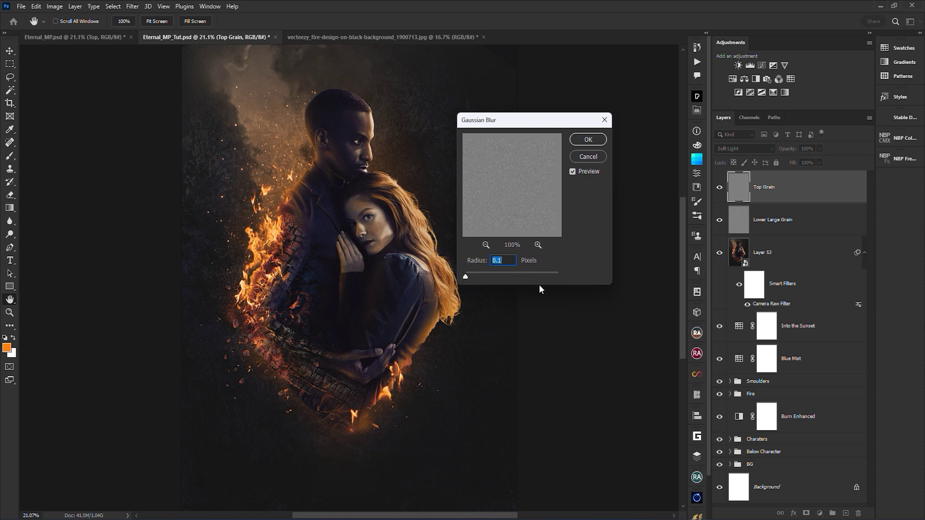
click(582, 140)
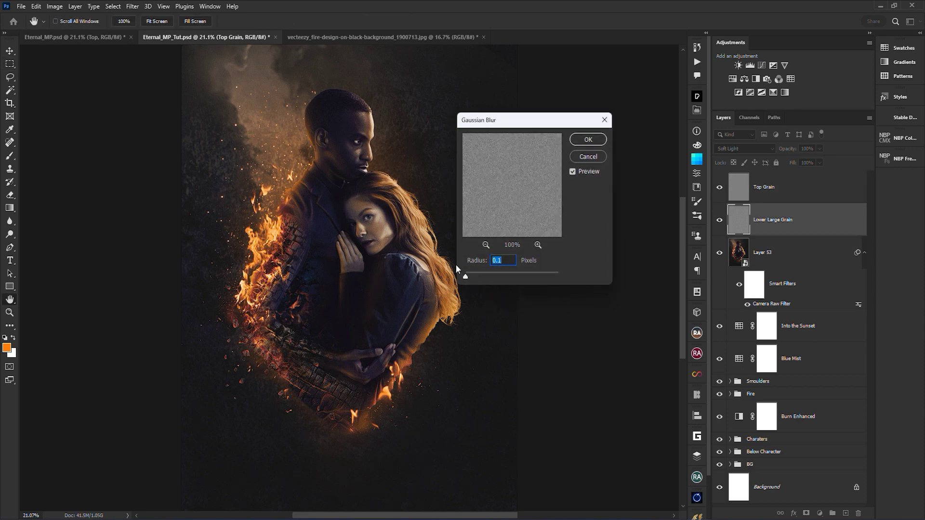
click(586, 141)
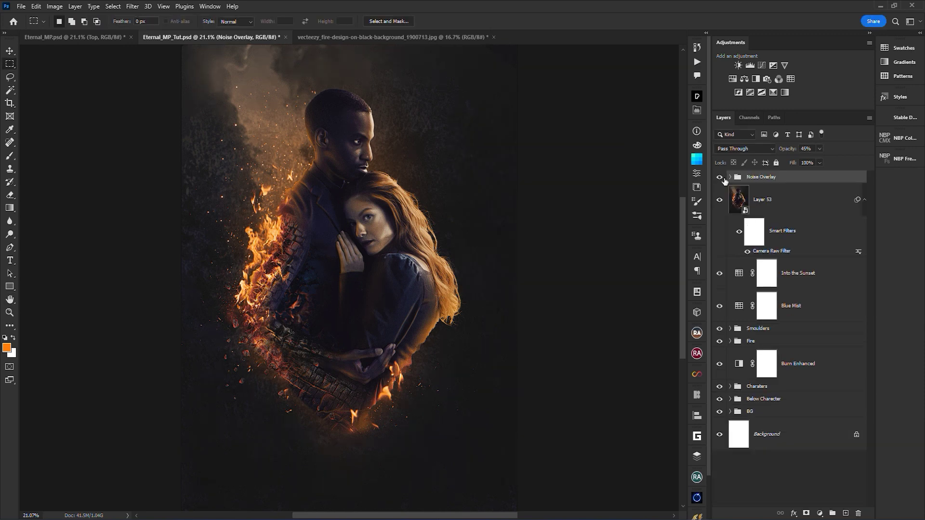
Check the grain on the man's face up close and set the Noise Overlay group's opacity to 100%
scroll(277, 142, up, 7)
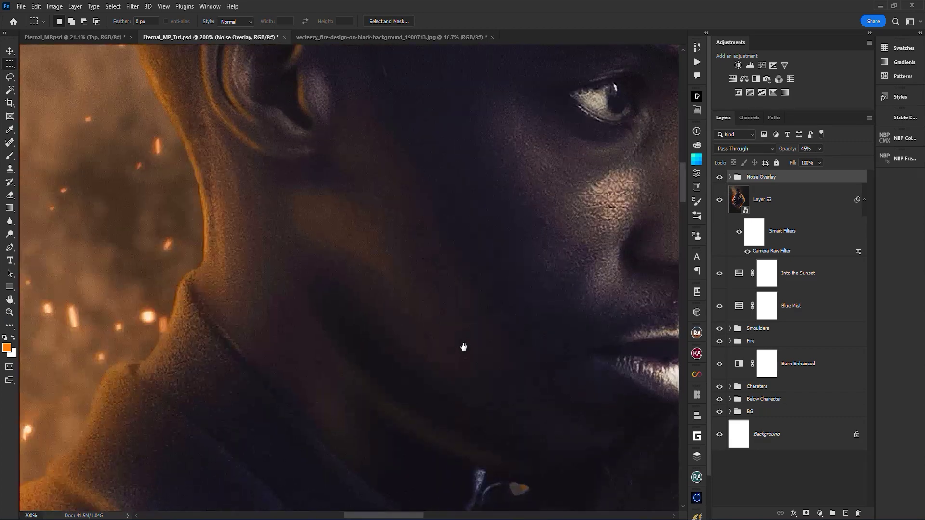
alt+click(429, 300)
scroll(431, 298, down, 3)
scroll(431, 298, up, 1)
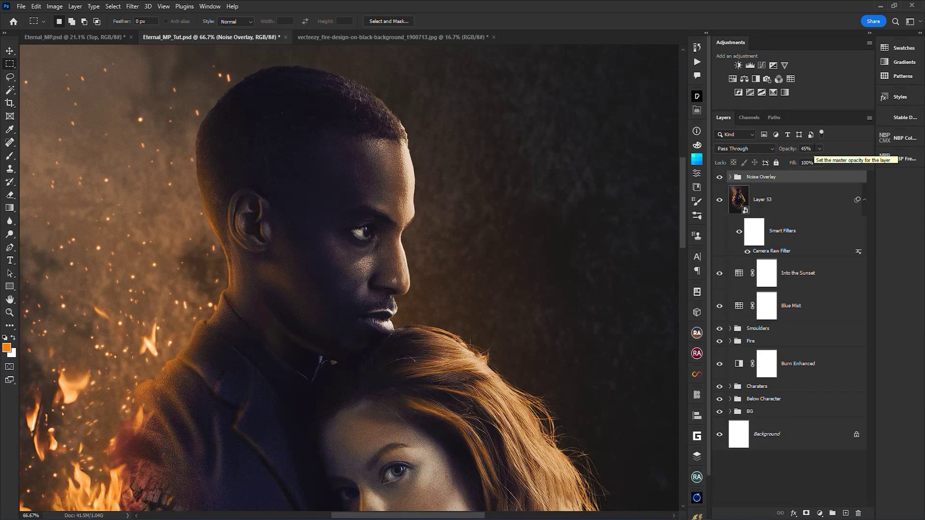
click(806, 149)
text(1)
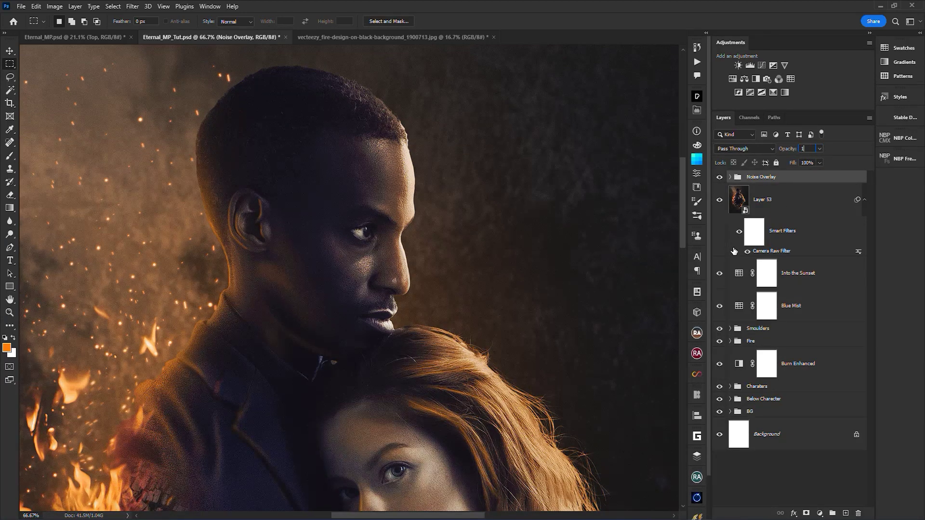
text(00)
Compare the man's face and background with and without the Noise Overlay group
click(720, 178)
click(719, 178)
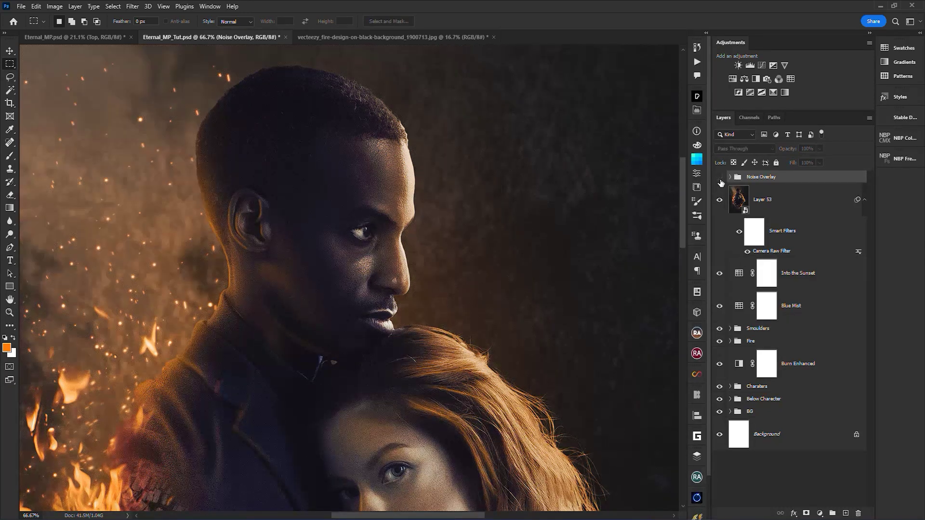
click(721, 179)
click(720, 178)
click(720, 179)
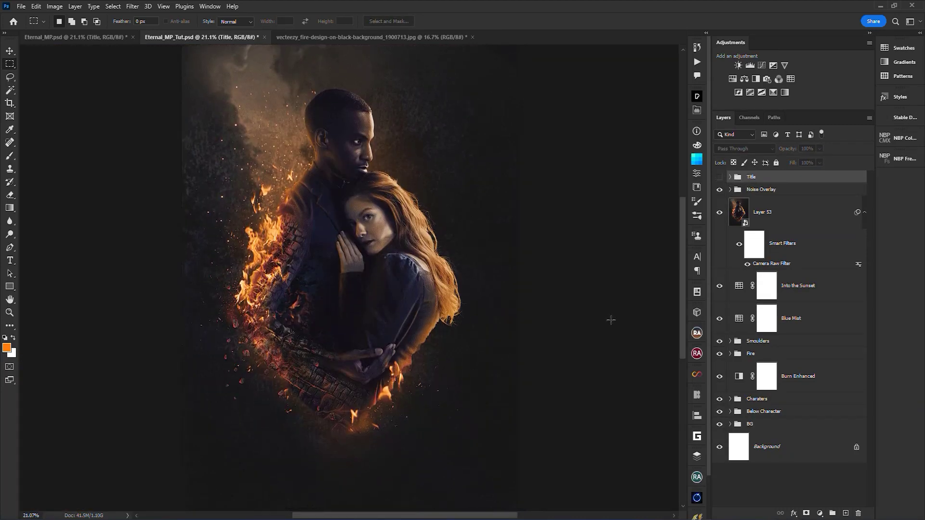
Show the Title group and add a new empty layer on top of the stack, ready for painting with a white brush
click(719, 178)
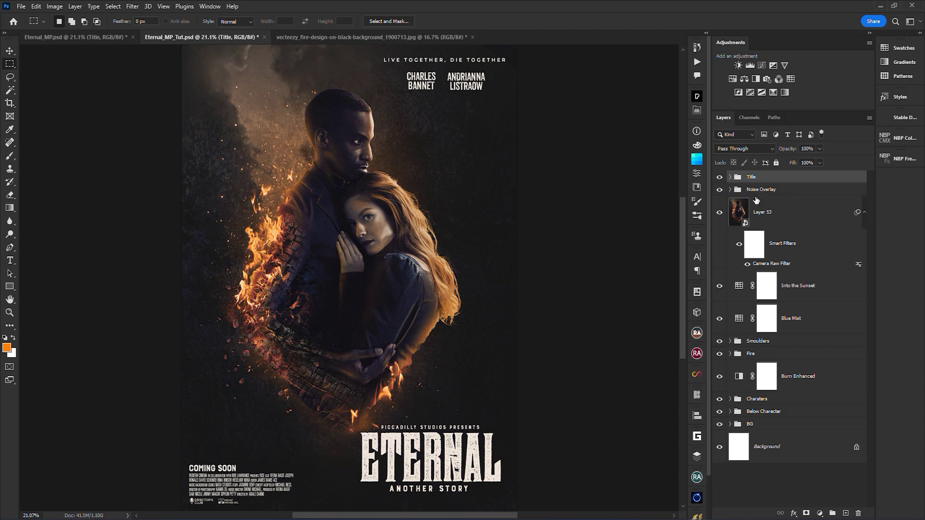
key(ctrl+shift+alt+n)
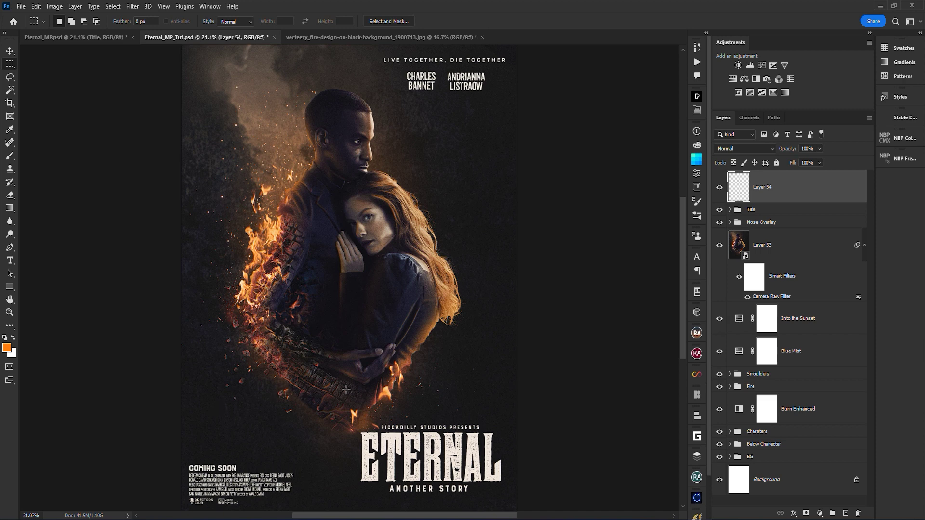
key(x)
key(b)
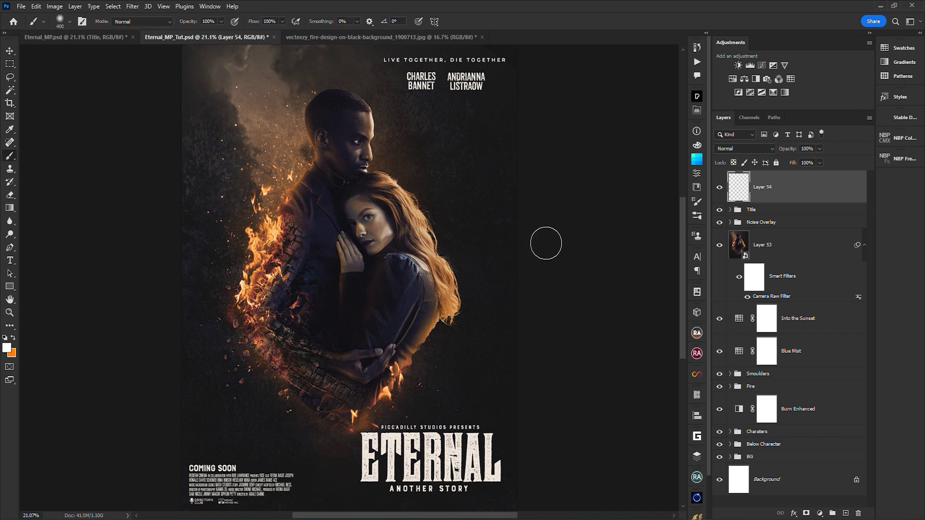
Paint large soft white spots over the burning upper arm, the charred lower forearm and the woman's waist on the new layer
drag(293, 370, 350, 407)
drag(276, 243, 264, 270)
click(370, 327)
click(289, 153)
key(ctrl+z)
Reduce the brush to 150 pixels and paint short white strokes at the back of the man's neck and along the front of his face
key(bracketleft)
key(bracketleft)
key(bracketleft)
key(bracketleft)
key(bracketleft)
drag(311, 146, 307, 170)
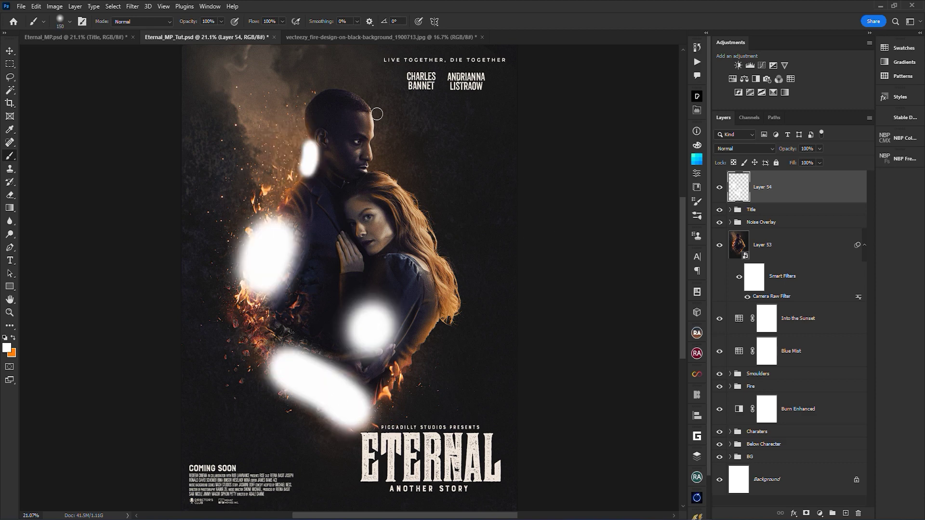
drag(377, 114, 375, 136)
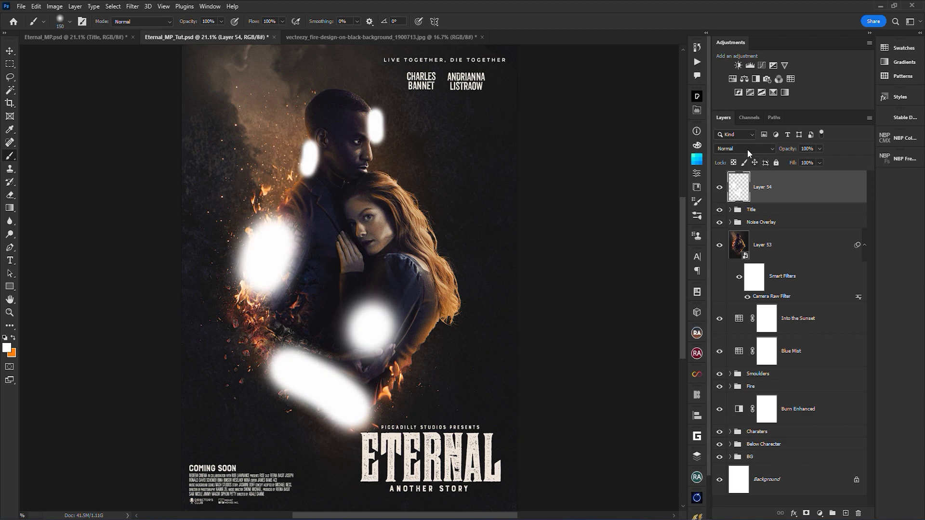
Set the painted layer to Overlay at 30% opacity and compare the poster with and without it
scroll(747, 149, down, 12)
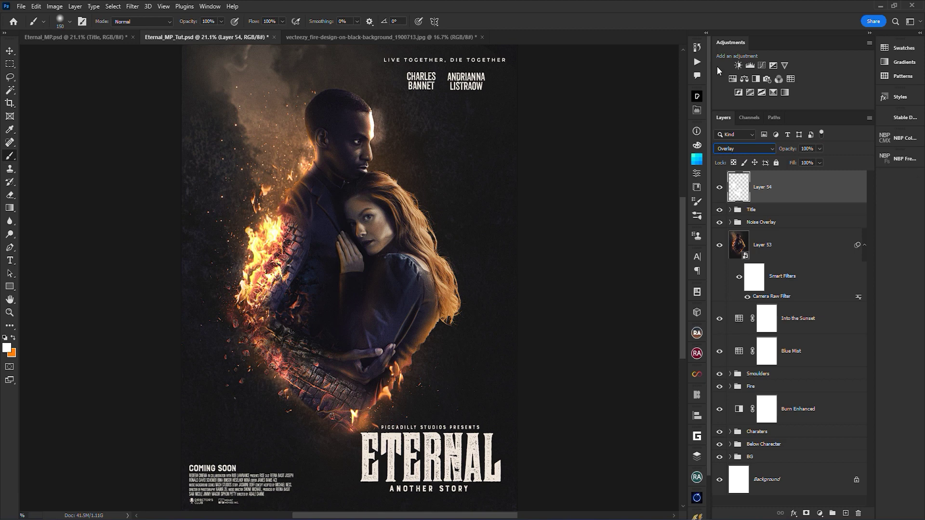
click(813, 149)
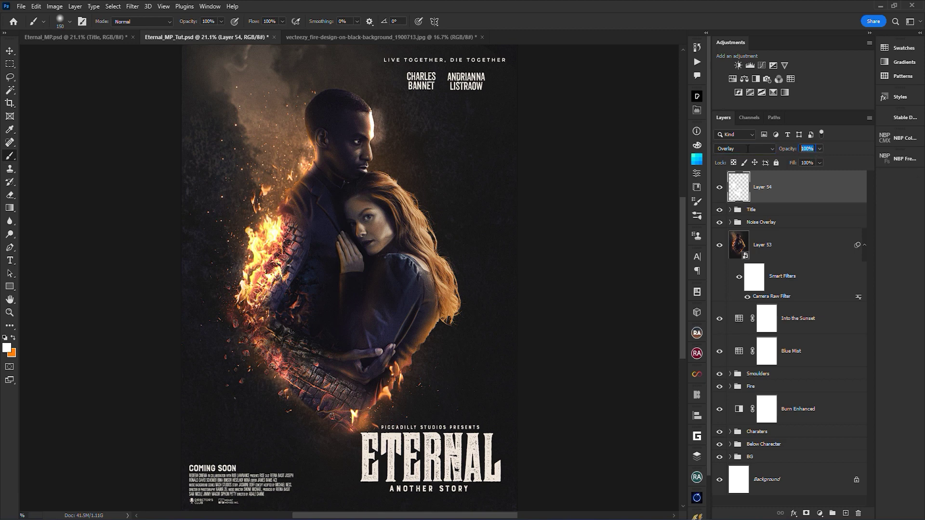
text(30)
key(Return)
click(720, 189)
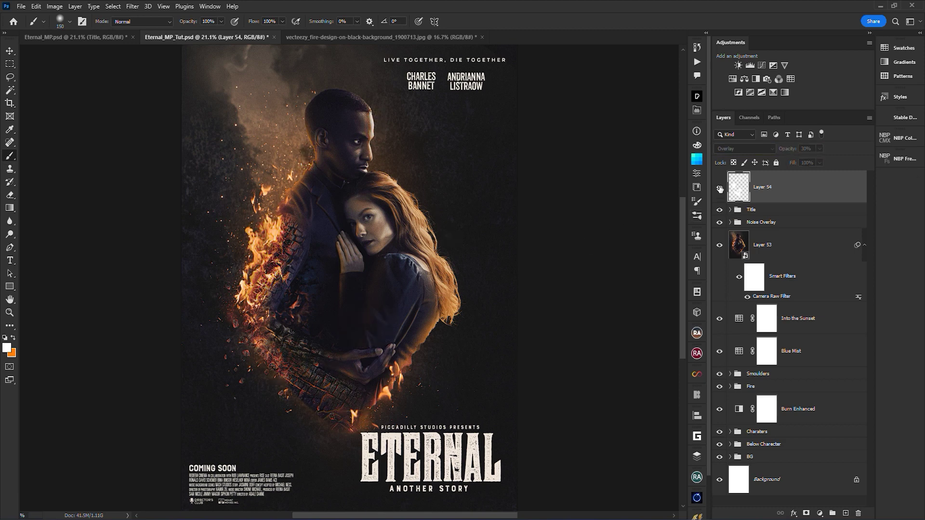
click(721, 189)
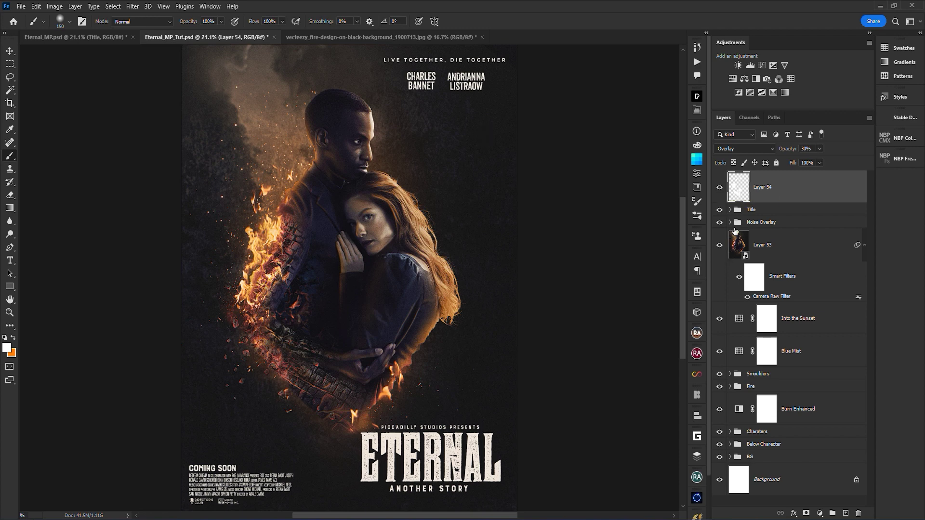
Add a mask to the Overlay layer and paint black with a larger brush to soften the glow around the man's head and burning arm
click(806, 514)
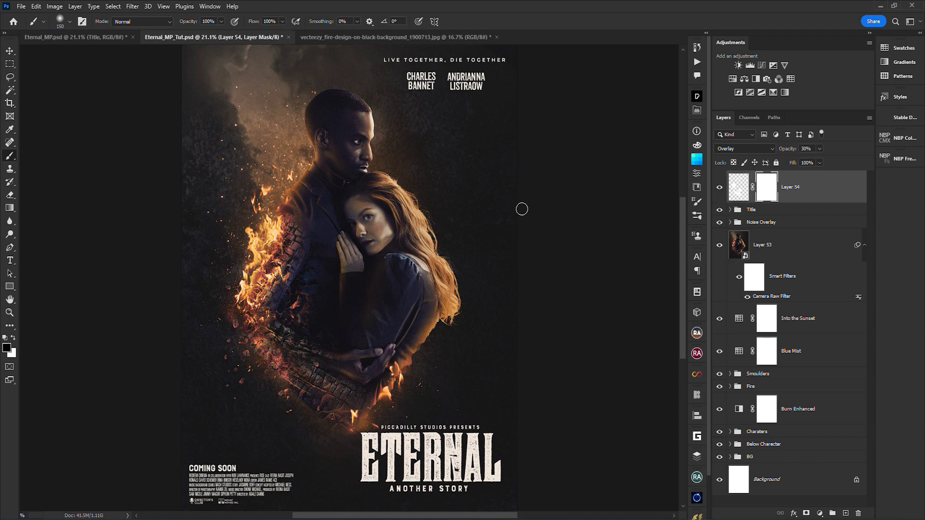
key(bracketright)
key(bracketright)
click(376, 126)
click(308, 158)
key(bracketright)
key(bracketright)
key(bracketright)
key(bracketright)
key(bracketright)
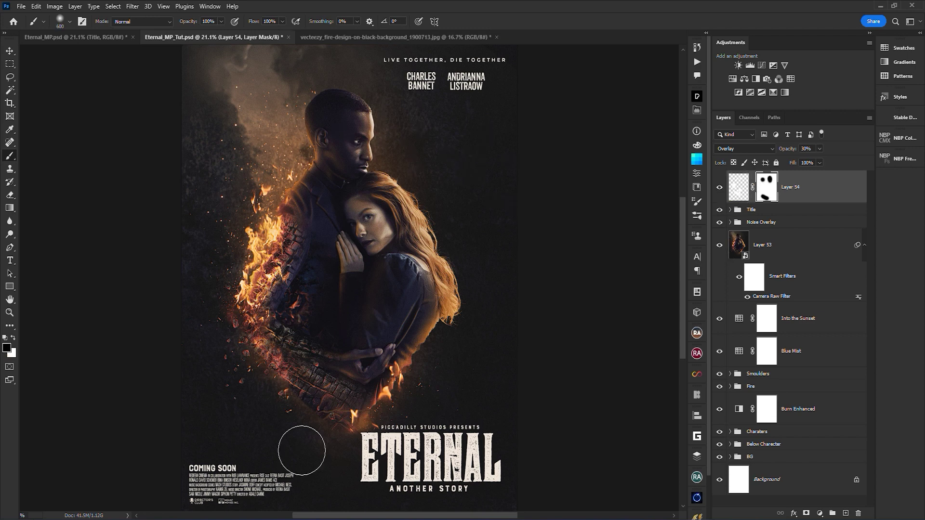
click(300, 444)
mouse_move(290, 207)
mouse_down()
mouse_move(259, 261)
mouse_move(259, 224)
mouse_move(289, 229)
mouse_move(266, 290)
mouse_move(284, 232)
mouse_move(303, 251)
mouse_up()
Apply a Hue/Saturation smart filter to Layer 53 with the saturation set to 12
click(771, 245)
key(alt)
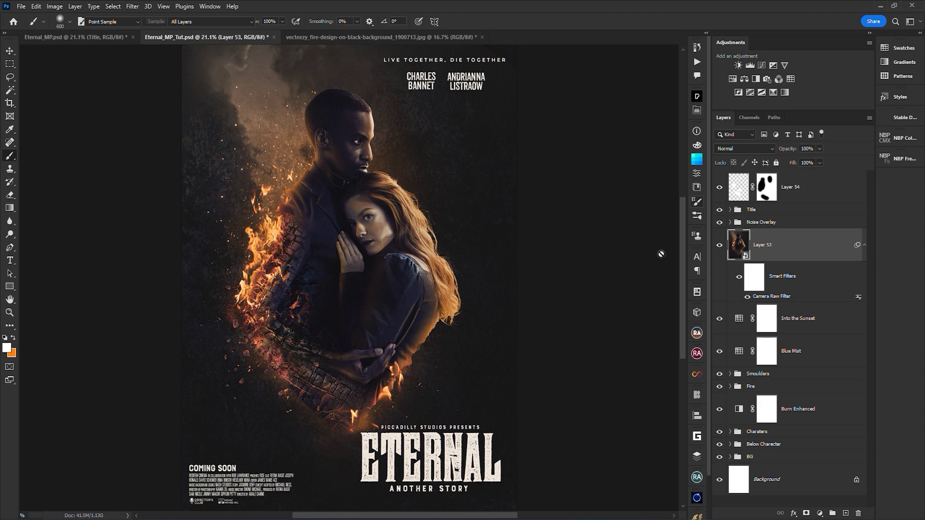
key(ctrl+u)
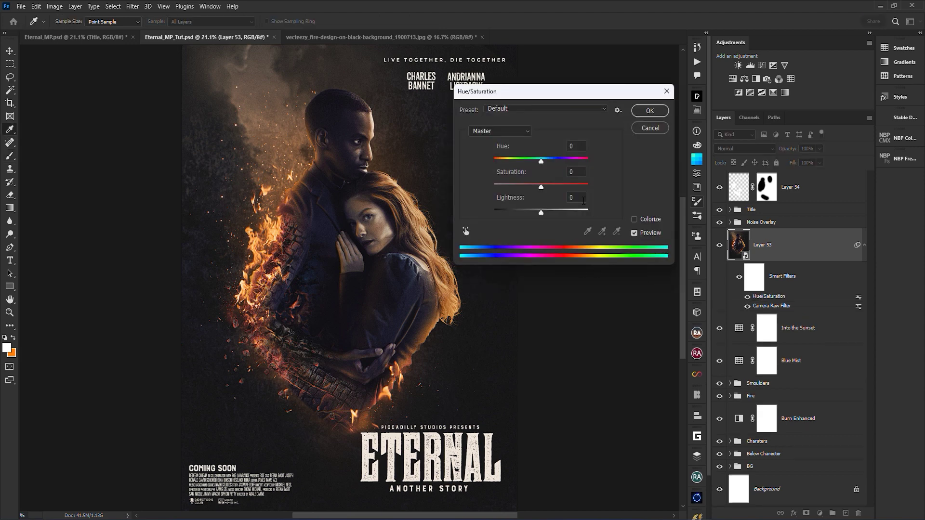
mouse_move(550, 191)
mouse_down()
mouse_move(558, 191)
mouse_move(548, 190)
mouse_up()
text(12)
key(Return)
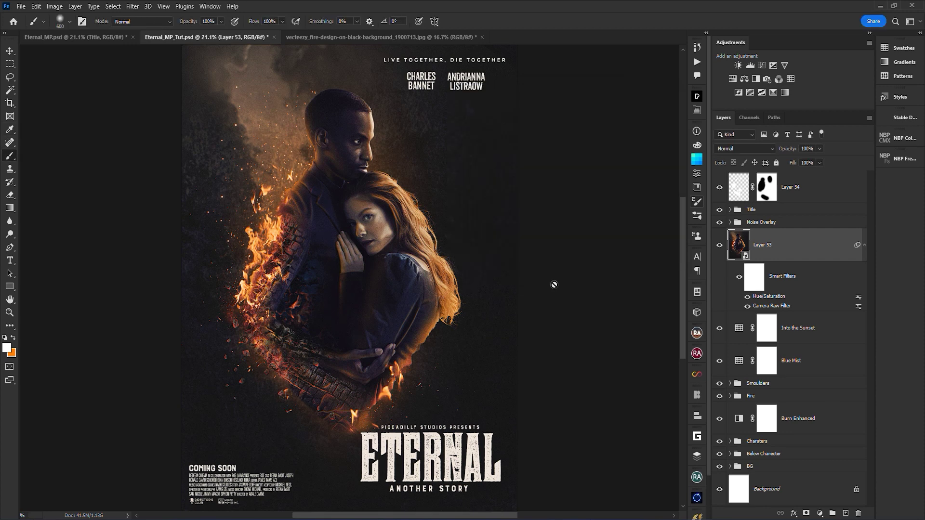